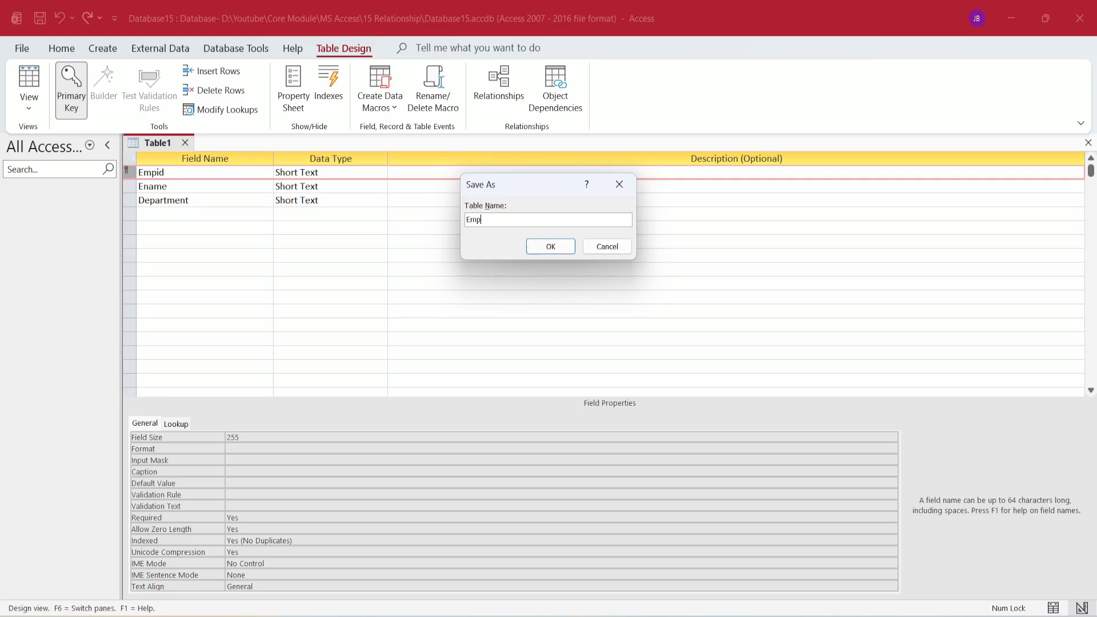
Save the new table as Emp and open it for data entry.
key("Return")
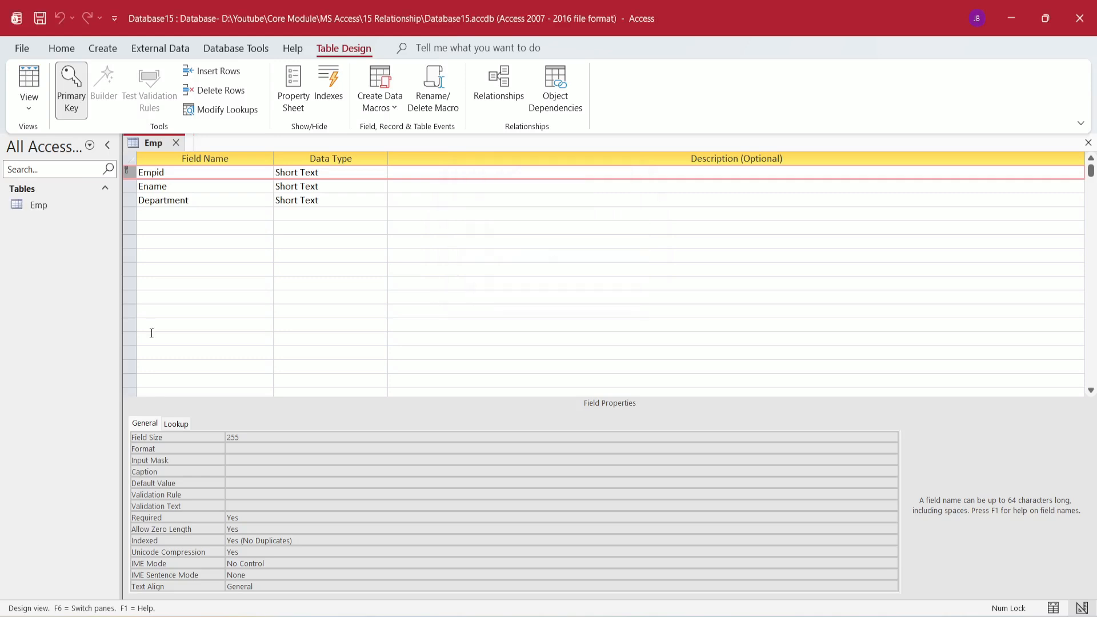
double_click(56, 211)
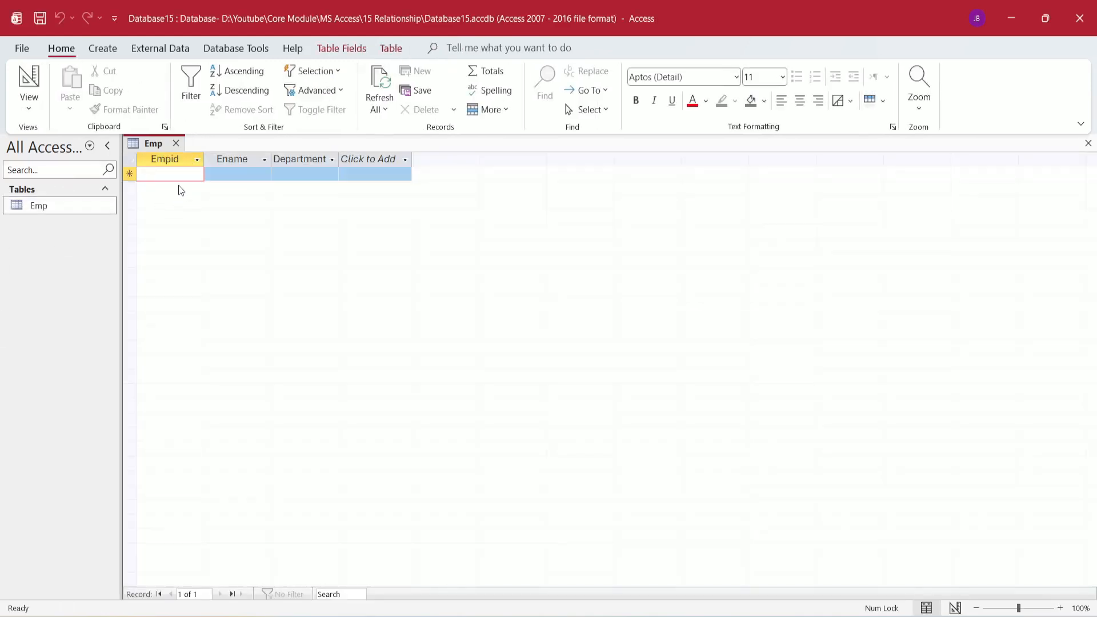
Add the first Emp record with Empid 101, the employee's name and department IT.
type("101")
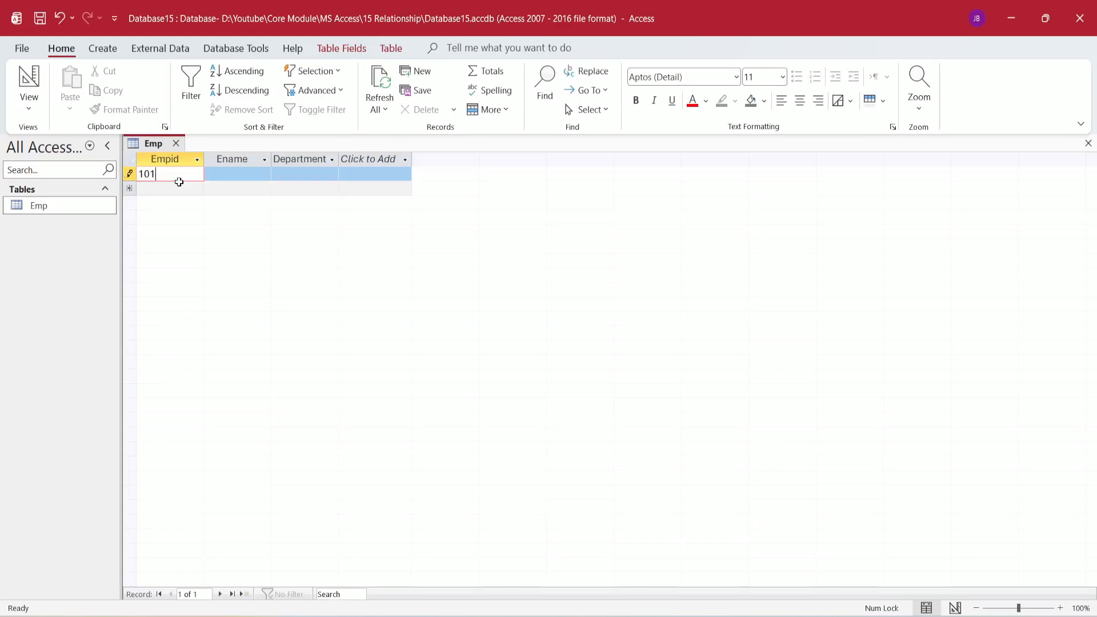
key("Tab")
type("Rohit")
key("Tab")
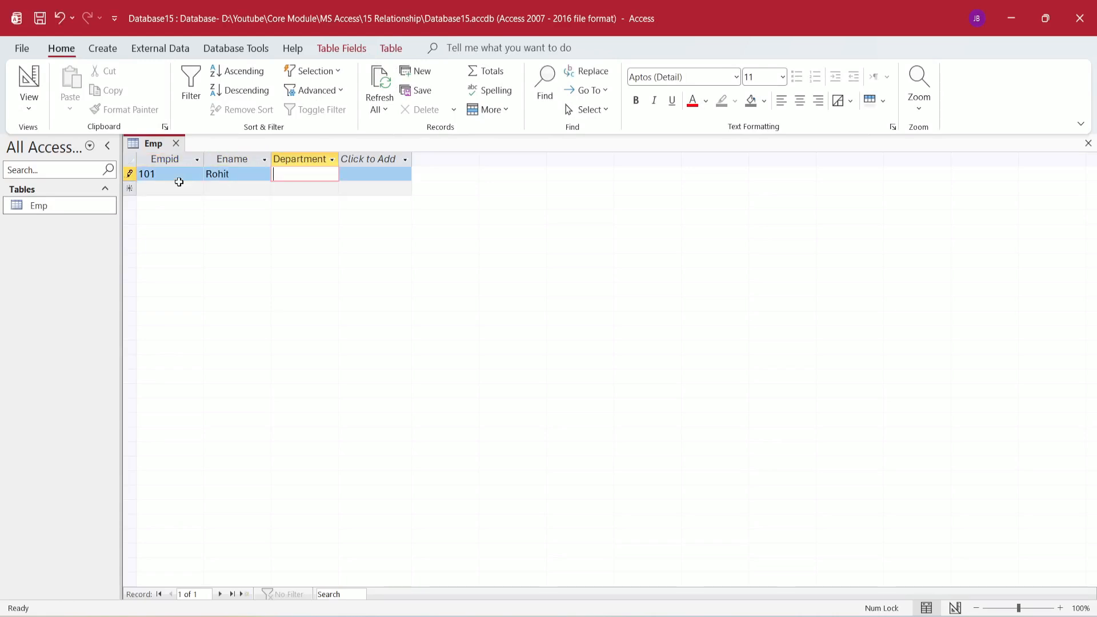
type("IT")
key("Tab")
Add a second Emp record with Empid 102, the employee's name and department HR.
type("102")
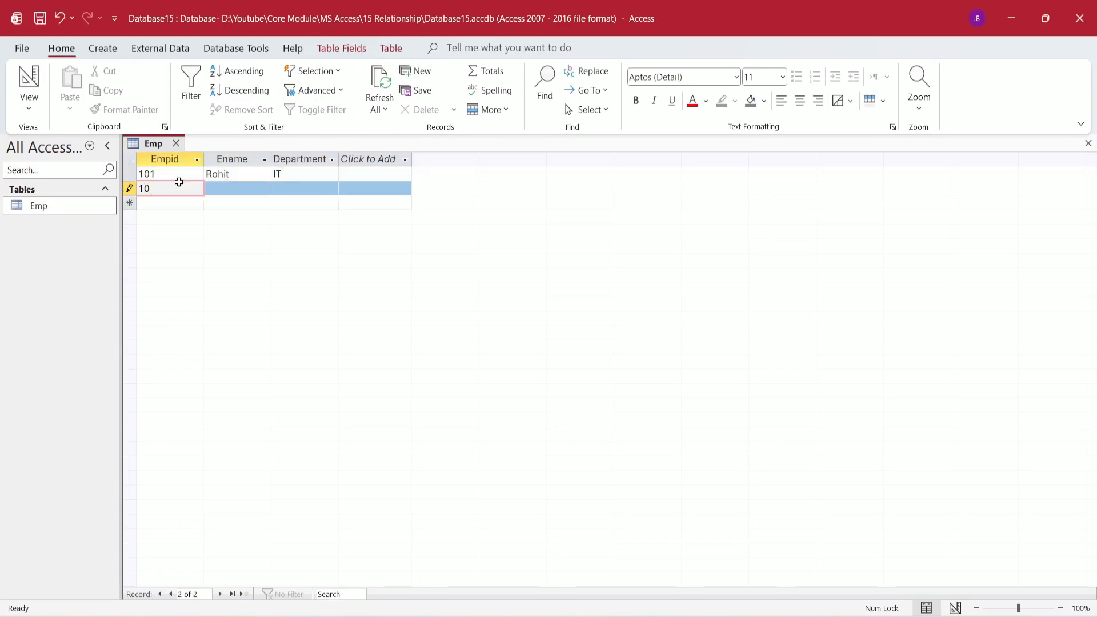
key("Tab")
type("Mohit")
key("Tab")
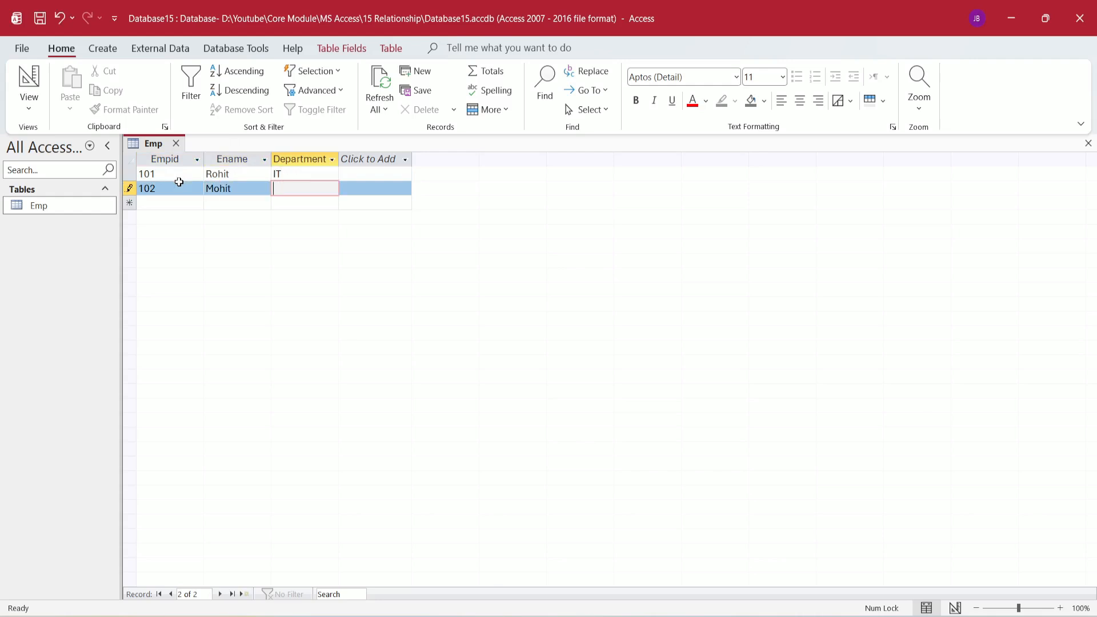
type("HR")
key("Tab")
Add a third Emp record with Empid 103, the employee's name and department Sales.
type("103")
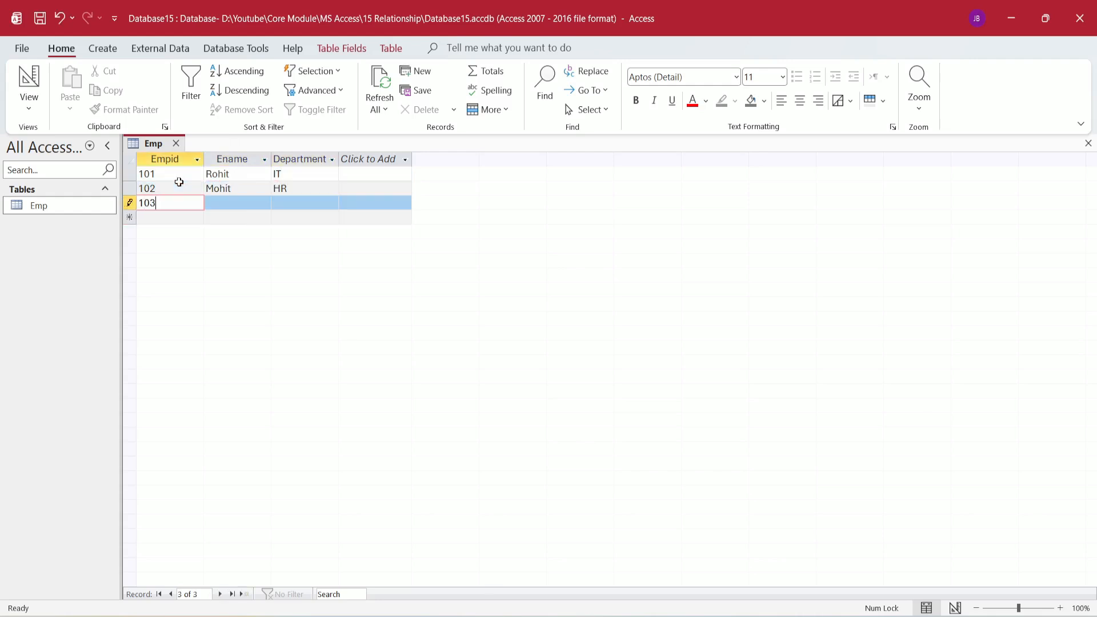
key("Tab")
type("Amit")
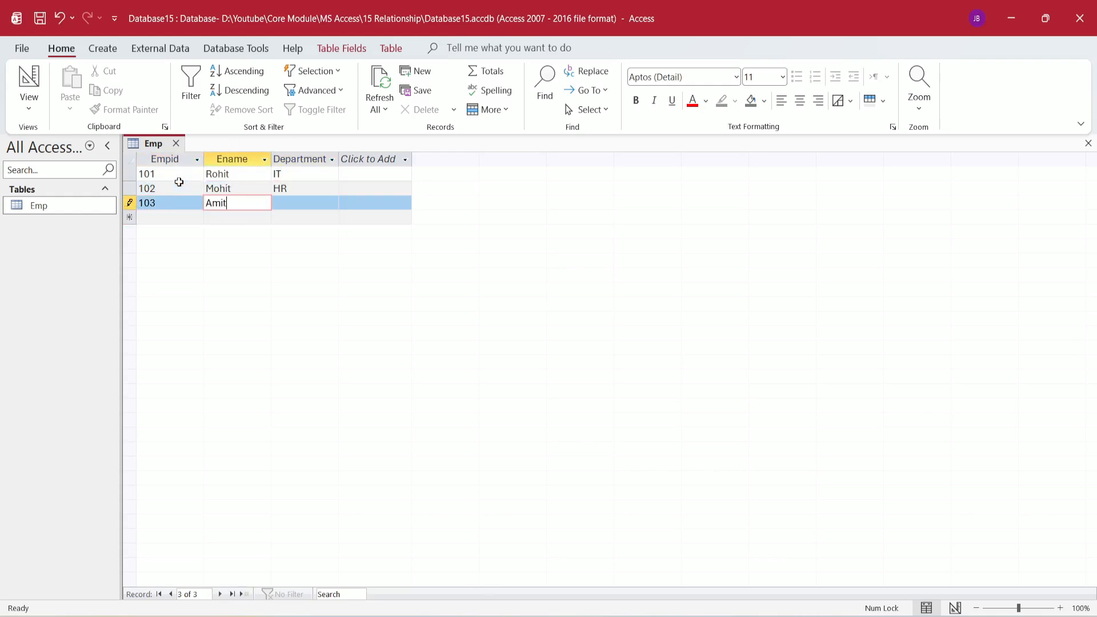
key("Tab")
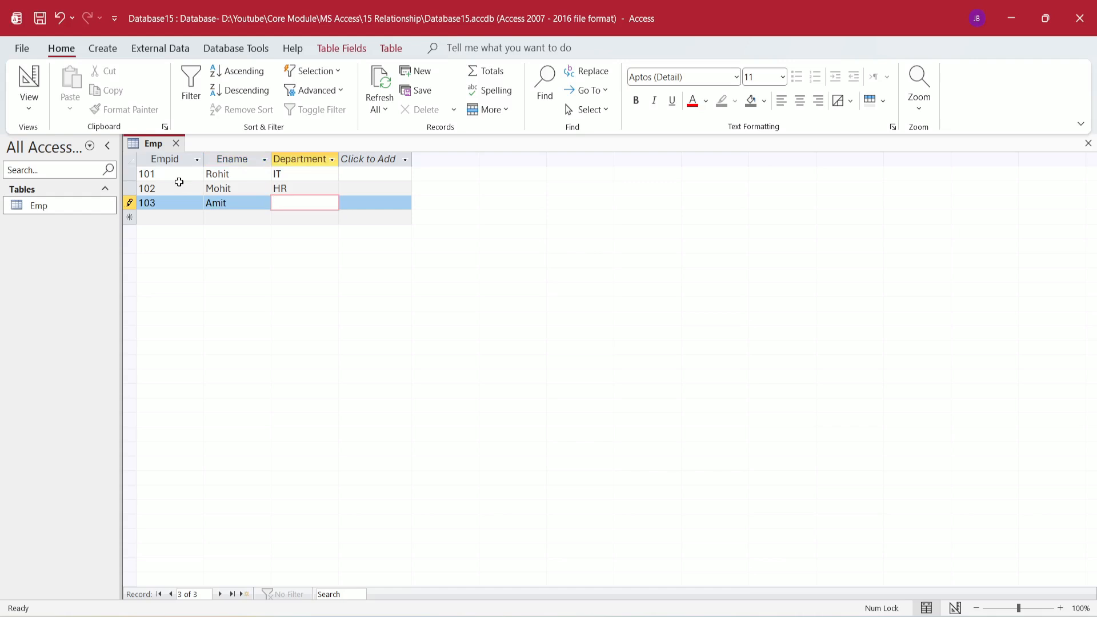
type("Sales")
key("Tab")
Add a fourth Emp record with Empid 104, the employee's name and department HR.
type("104")
key("Tab")
type("Sunita")
key("Tab")
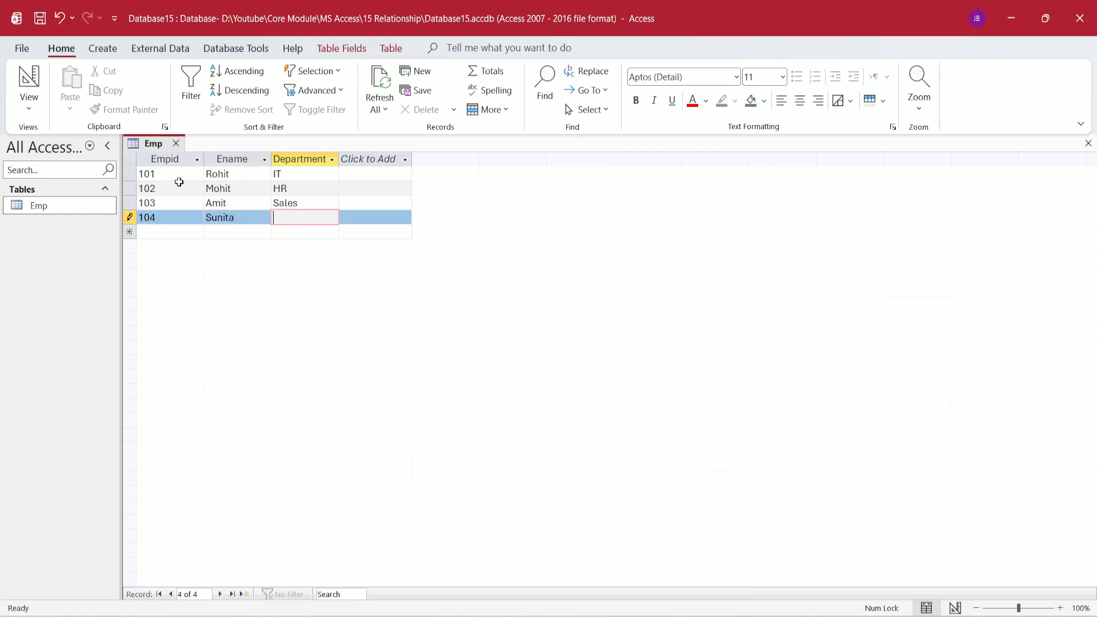
type("HR")
Create a second table in Design view with the Short Text fields Empid and PAN Number.
left_click(103, 49)
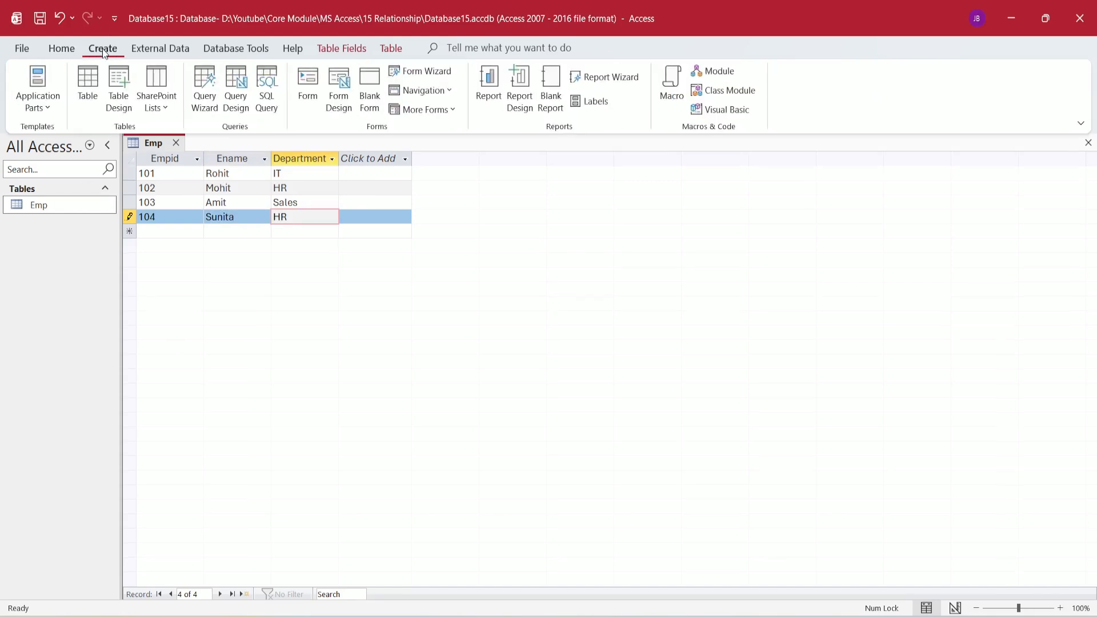
left_click(122, 101)
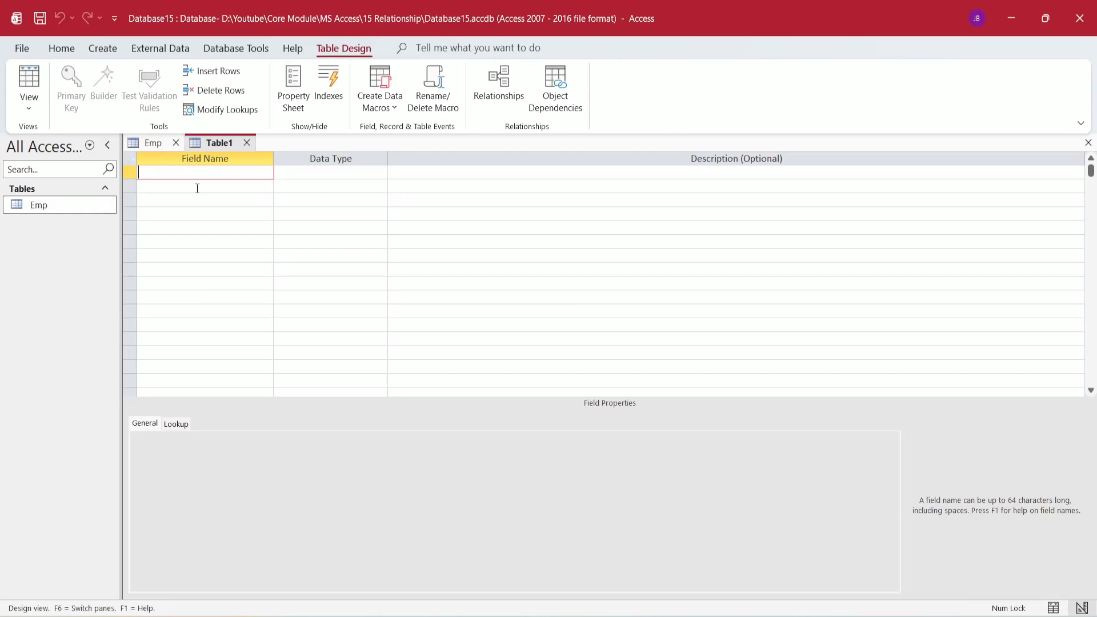
type("Empid")
key("Tab")
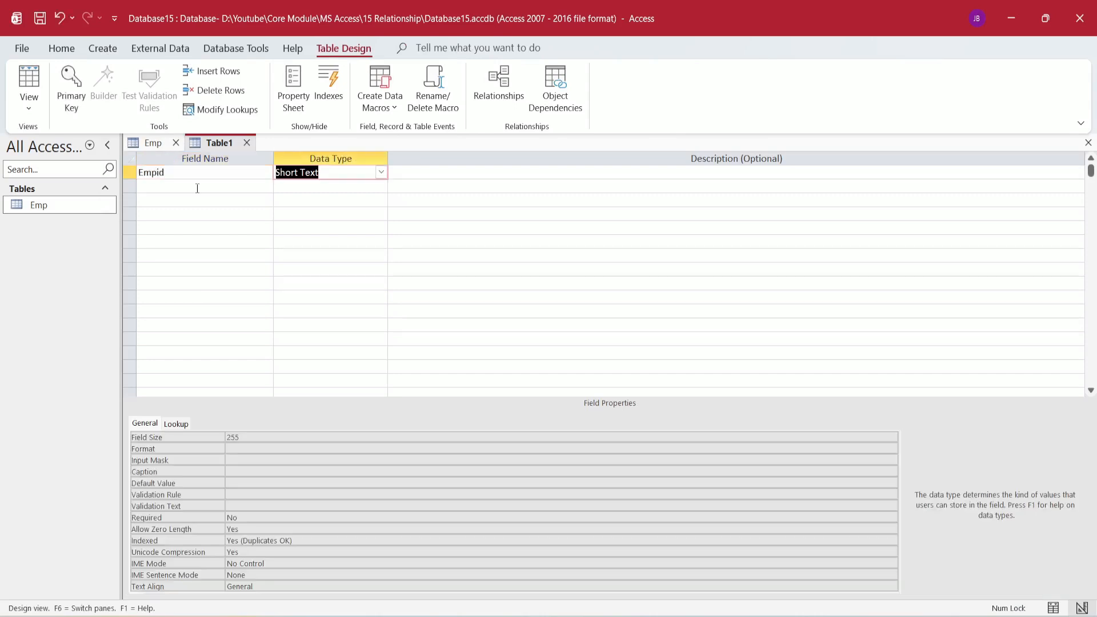
key("Tab")
key("Tab")
type("P")
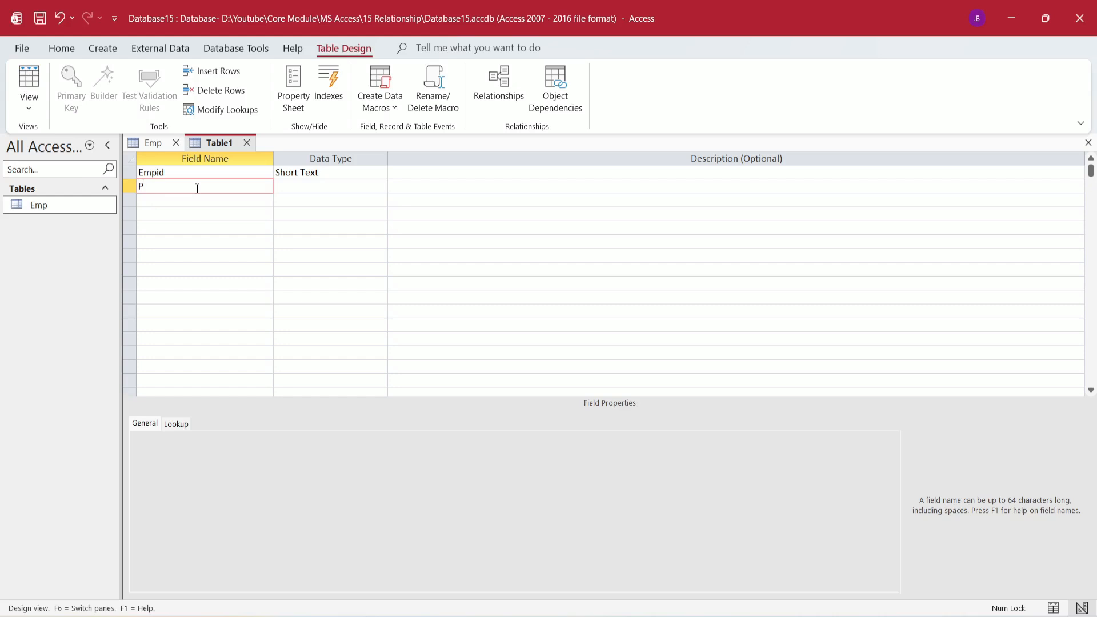
type("AN Number")
key("Tab")
key("Tab")
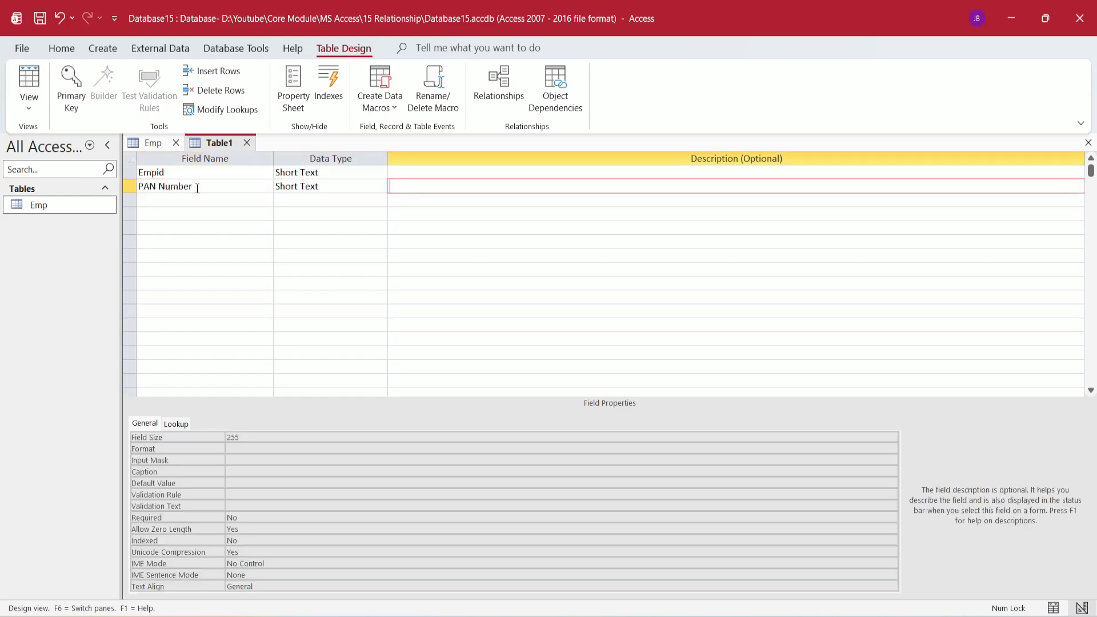
Make Empid the primary key of the new table and save the table as Emp Details.
left_click(130, 228)
left_click(130, 173)
left_click(67, 100)
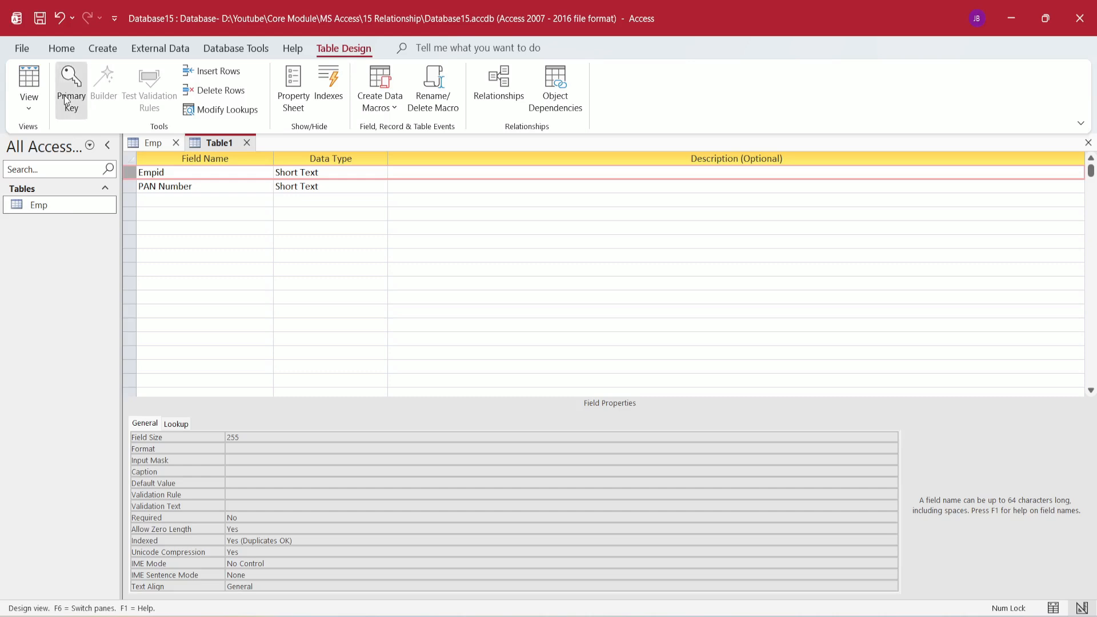
key("ctrl+s")
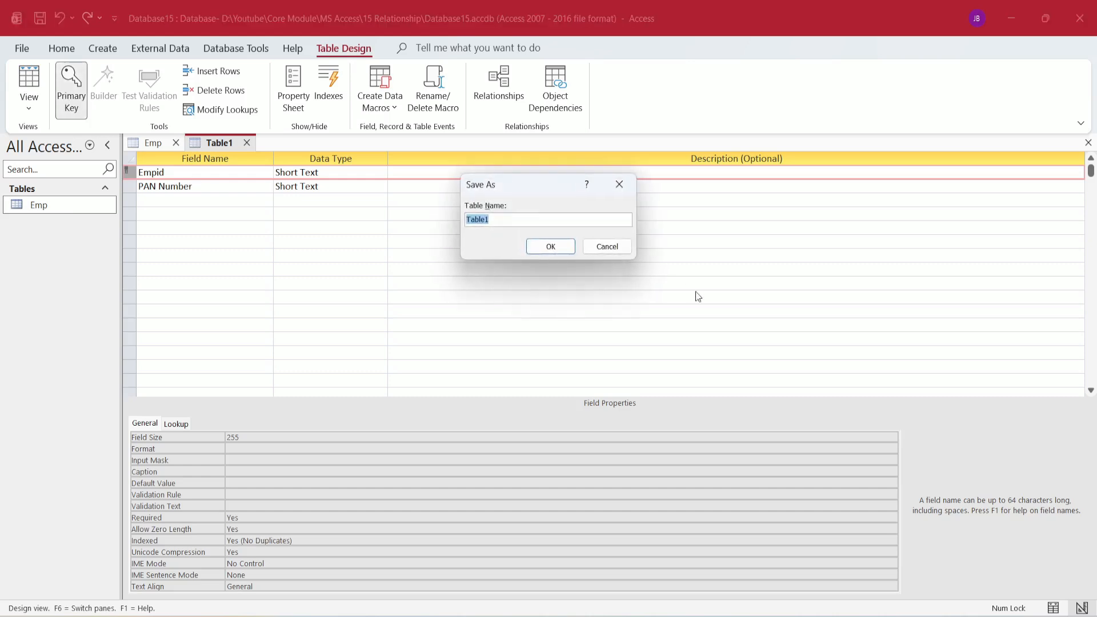
type("Emp Details")
key("Return")
Open the Emp Details table and add a record with Empid 101 and the employee's PAN number.
double_click(47, 224)
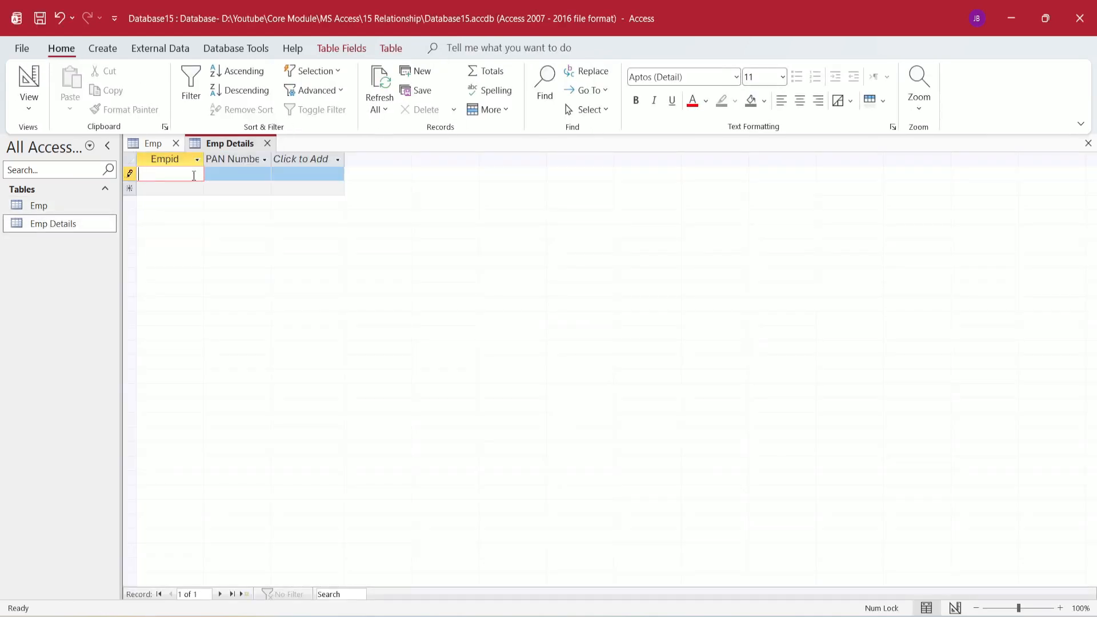
type("101")
key("Tab")
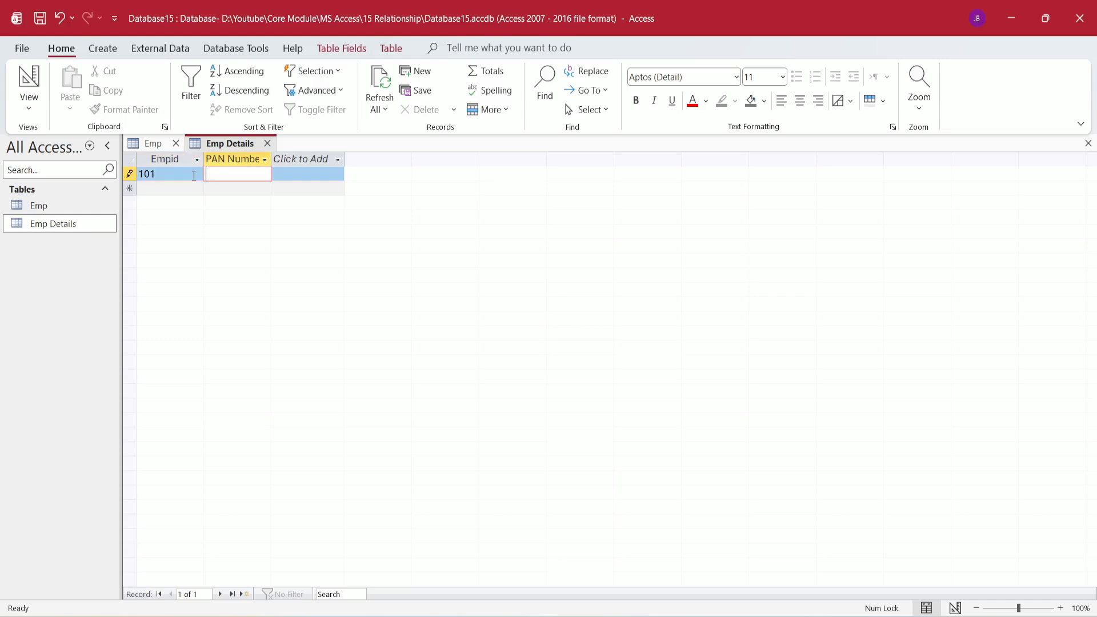
type("ABCD123")
key("Tab")
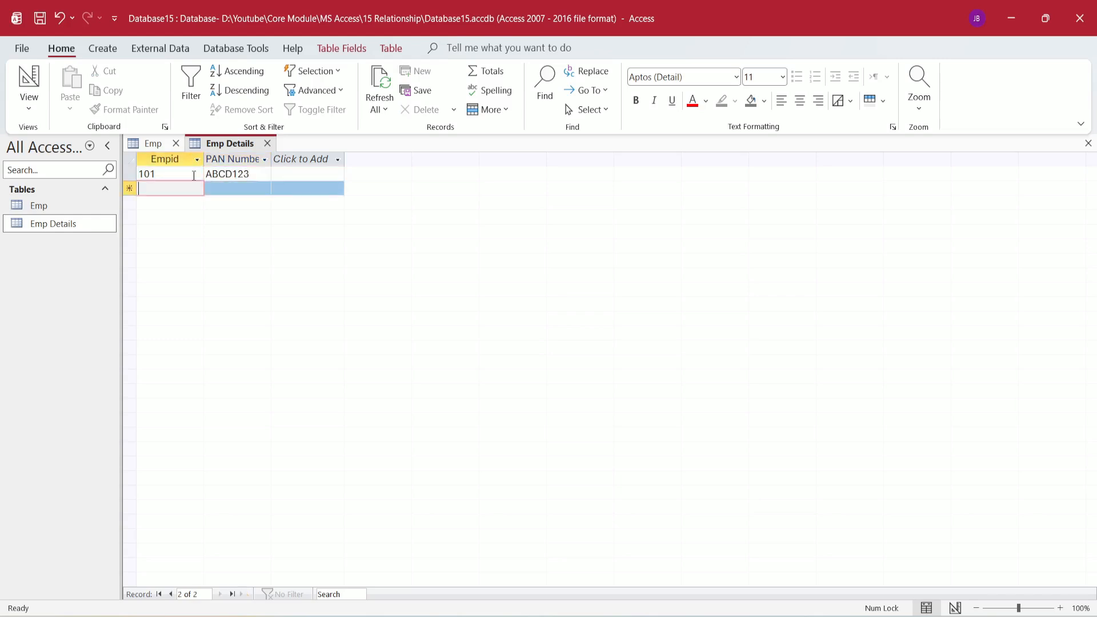
Add an Emp Details record with Empid 102 and that employee's PAN number.
type("102")
key("Tab")
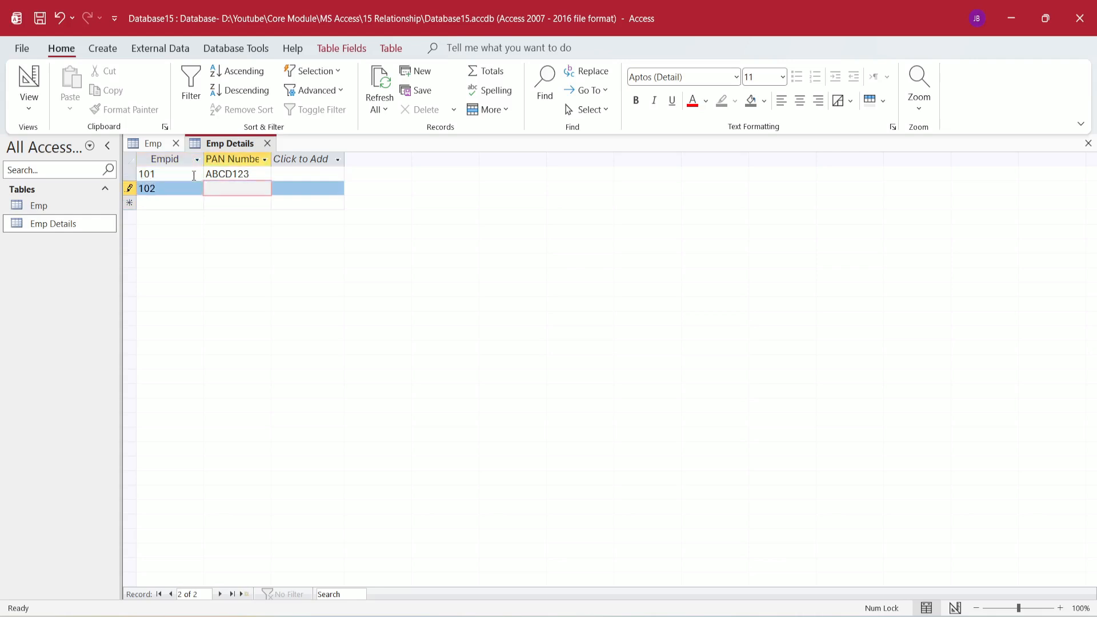
type("XYZD321")
key("Tab")
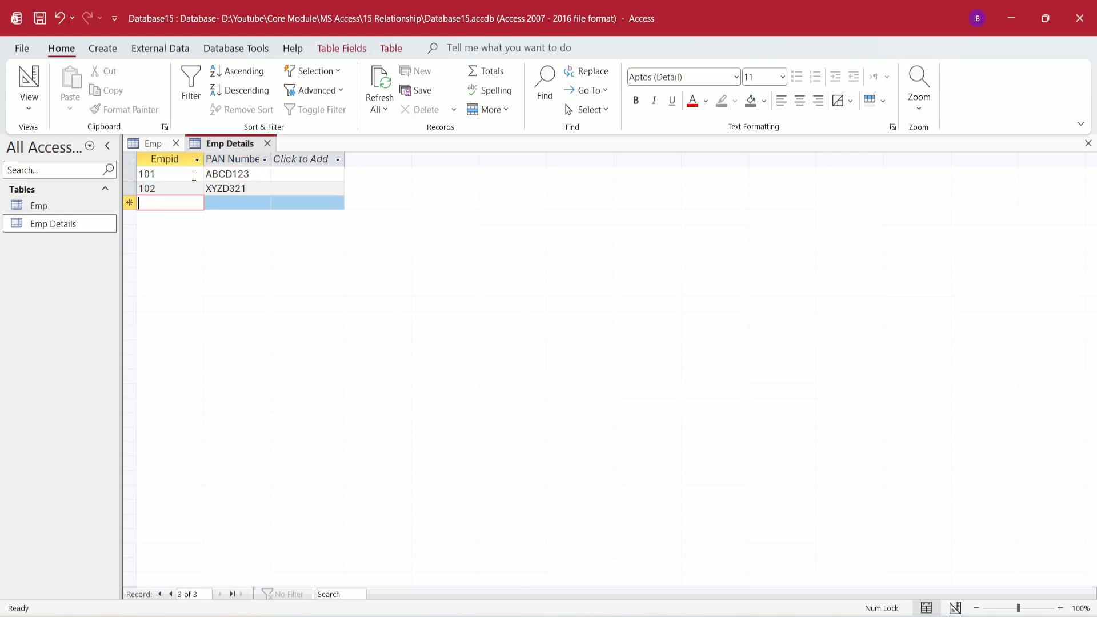
Add an Emp Details record with Empid 103 and that employee's PAN number.
type("103")
key("Tab")
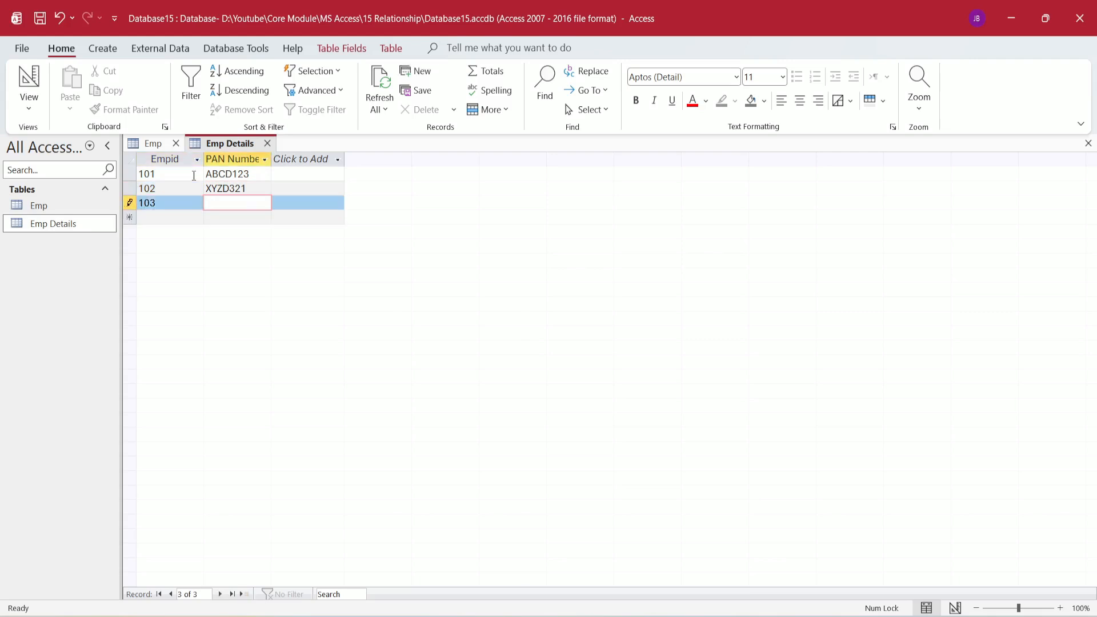
type("XJHWE")
type("75")
key("Tab")
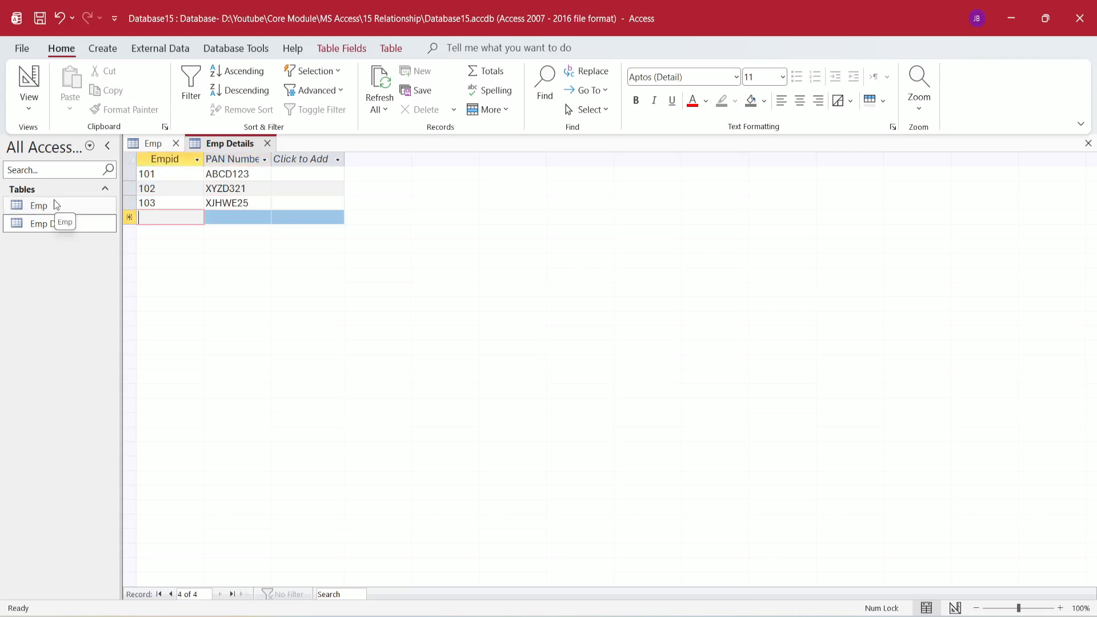
Review the records of both tables and add Emp and Emp Details to the Relationships layout.
double_click(55, 205)
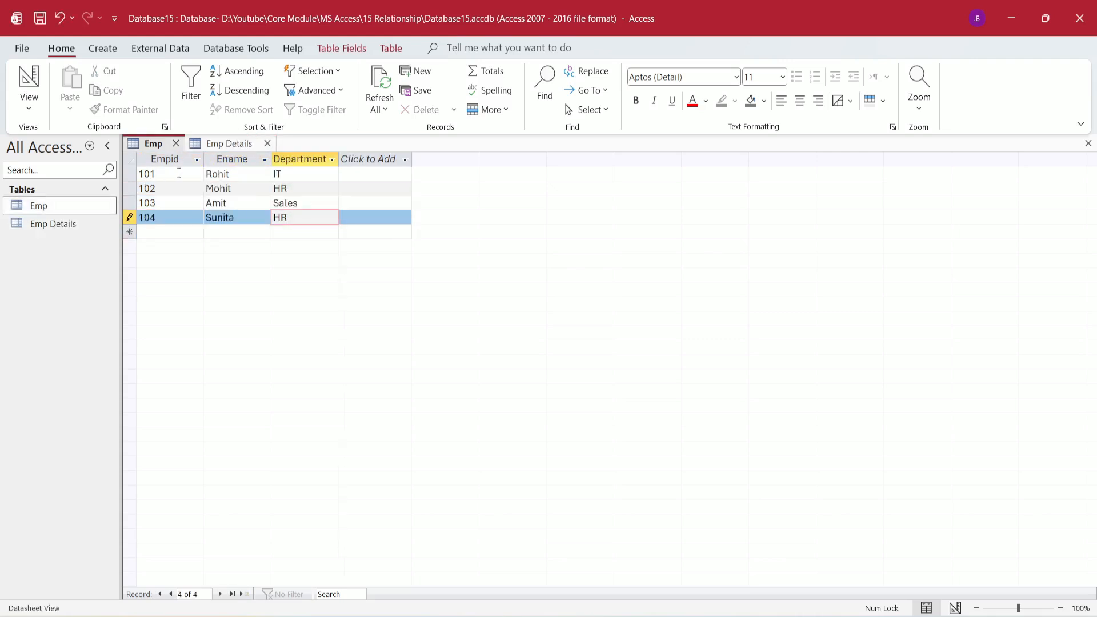
double_click(64, 226)
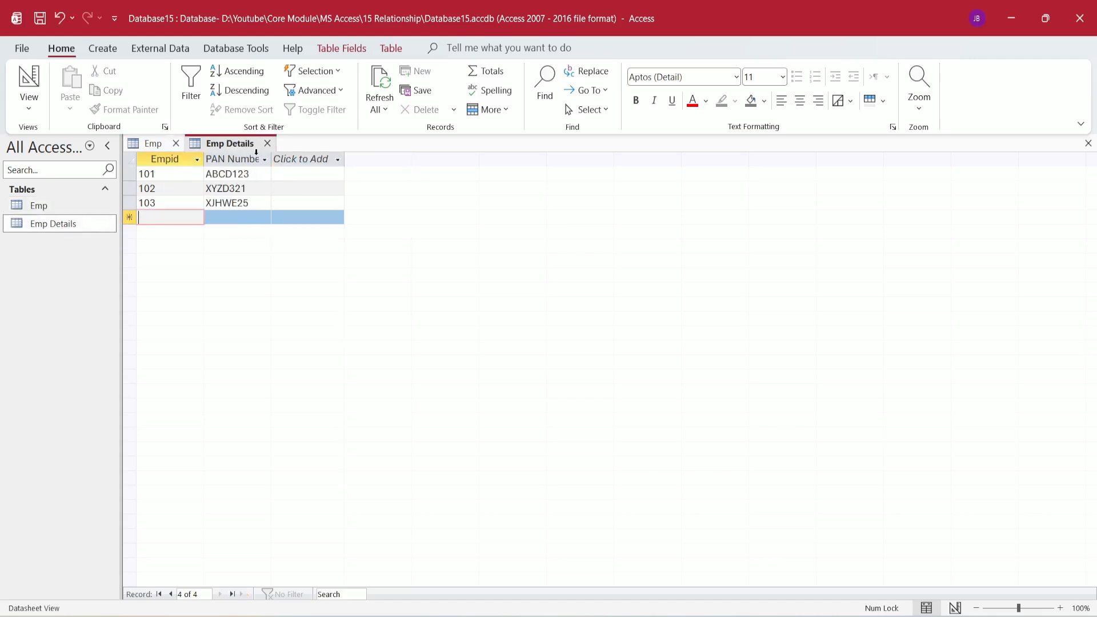
left_click(245, 52)
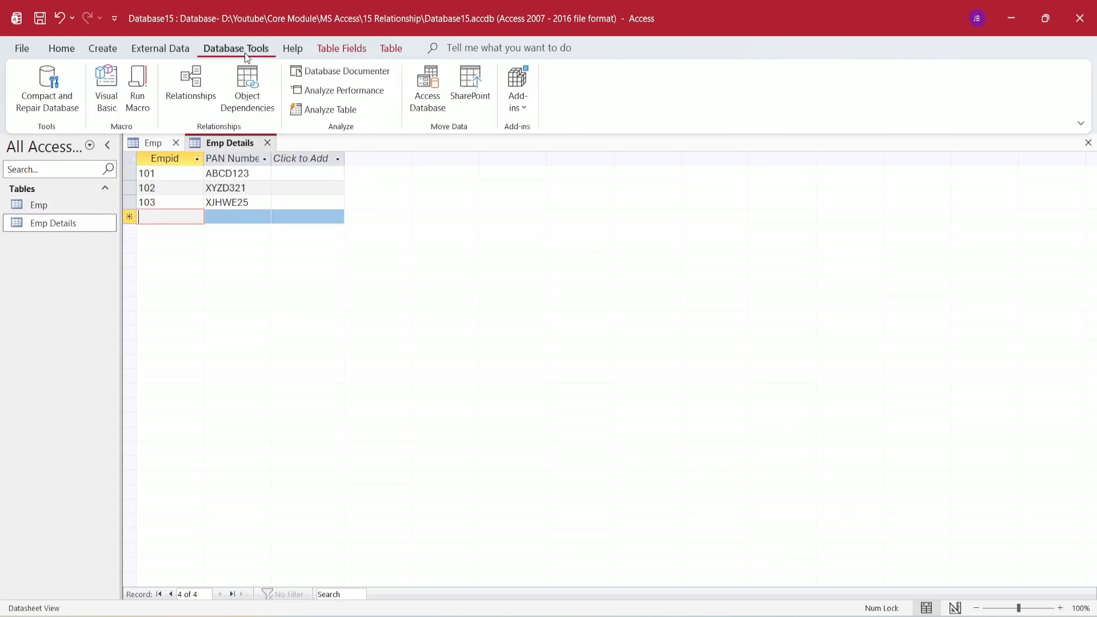
left_click(199, 106)
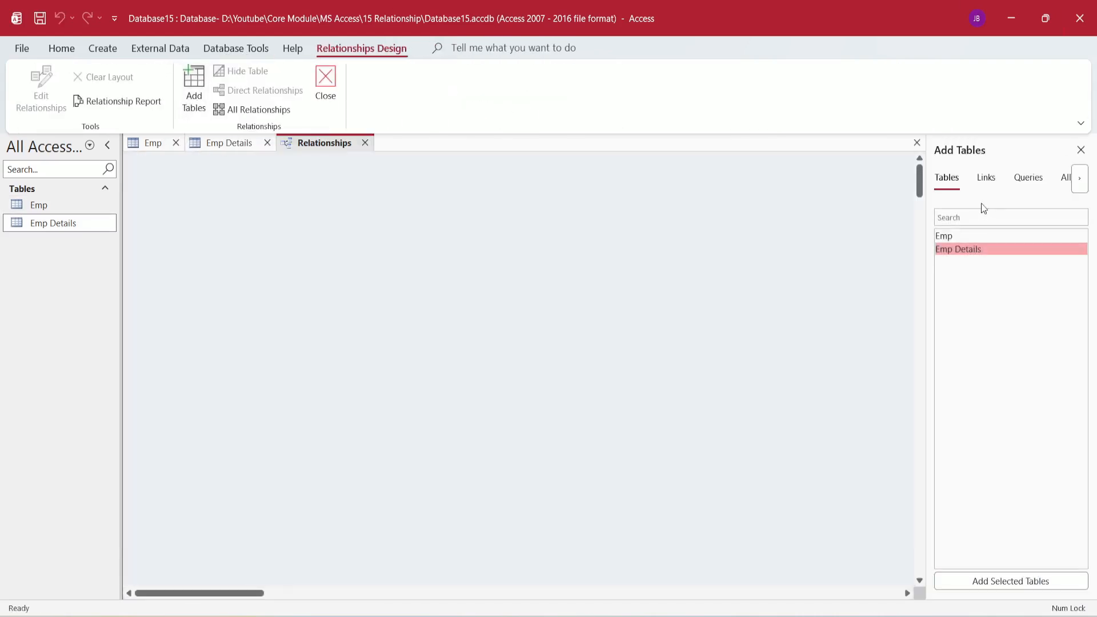
double_click(965, 236)
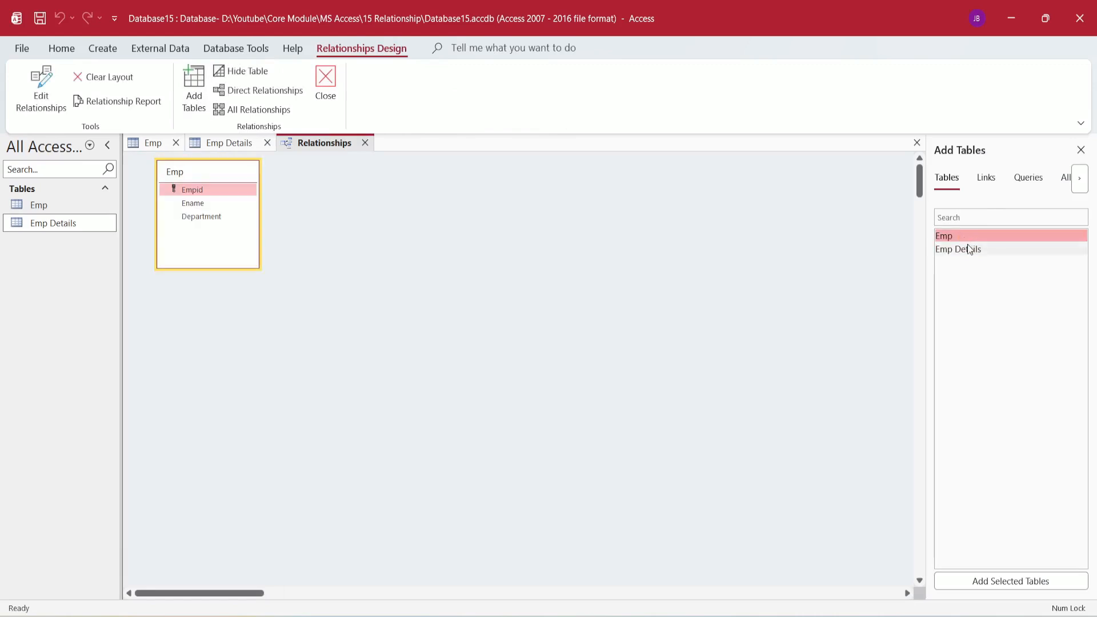
double_click(968, 248)
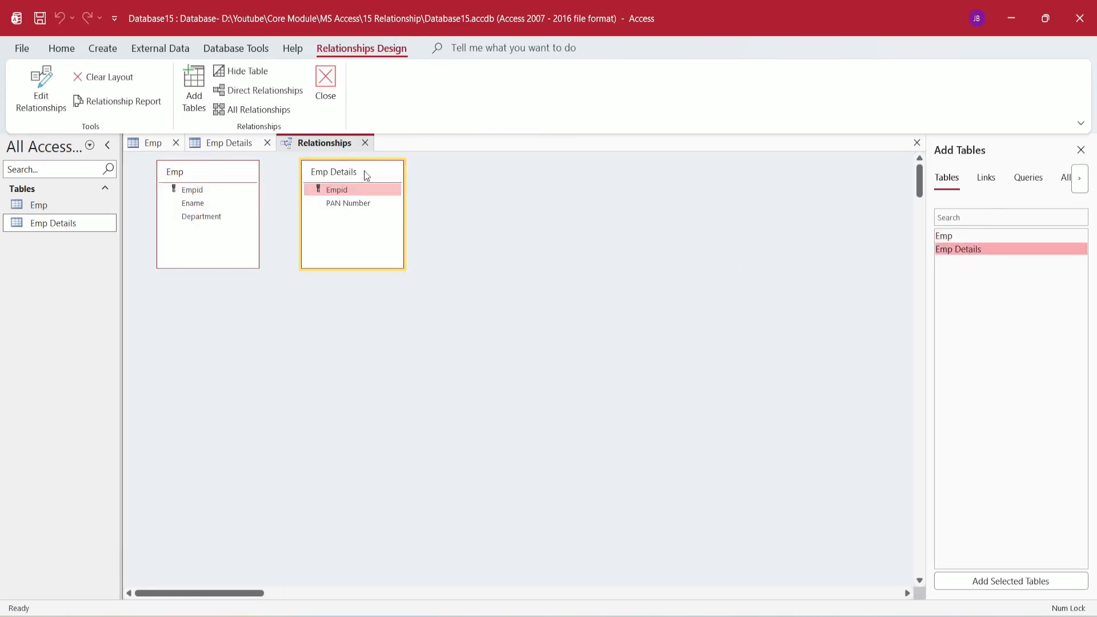
Move the Emp Details table further from Emp and create a relationship from Emp's Empid to Emp Details' Empid.
left_click_drag(367, 175, 427, 165)
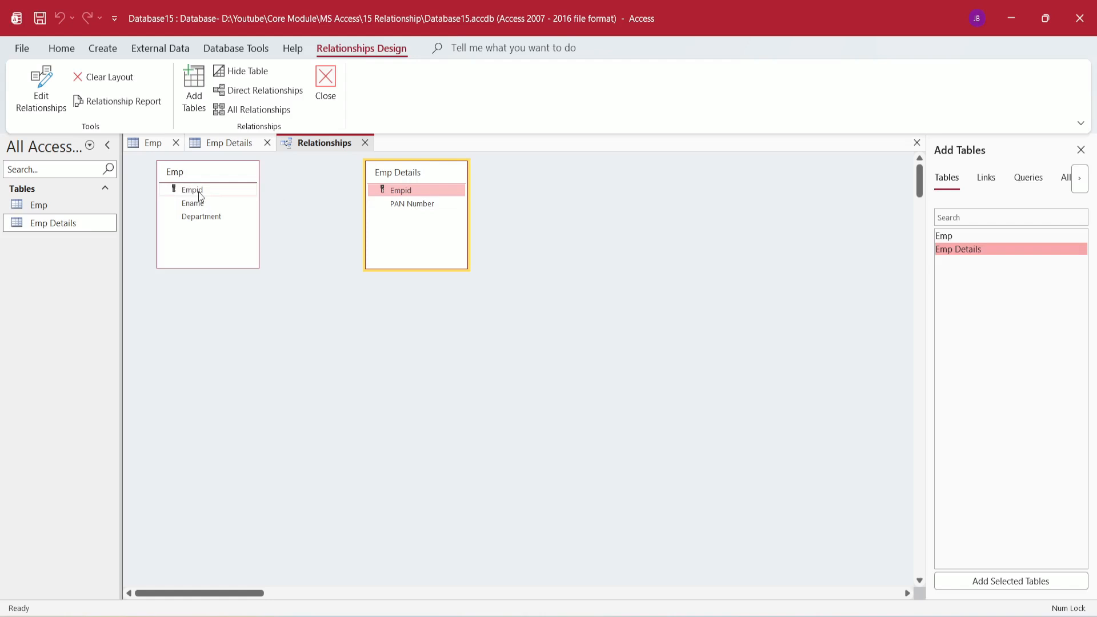
left_click_drag(201, 197, 410, 195)
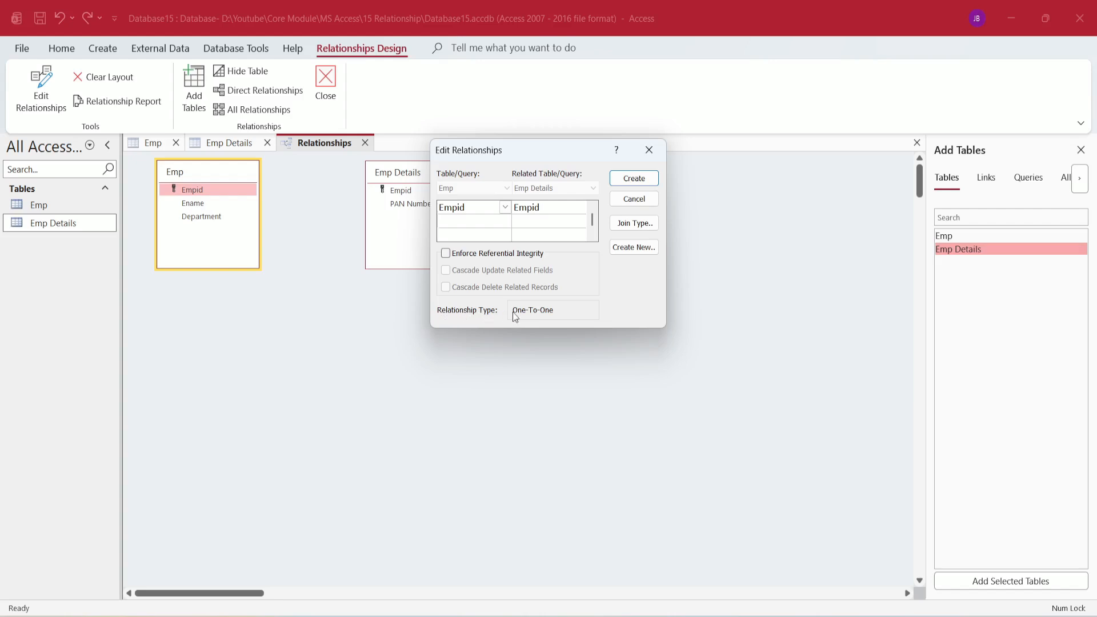
left_click(636, 179)
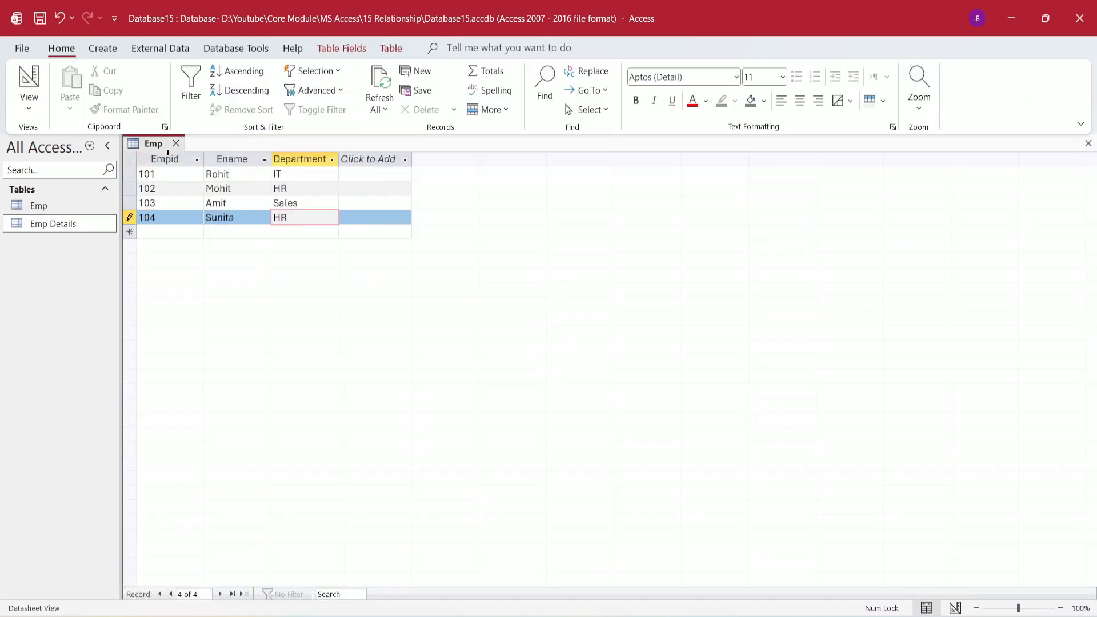
Close the Emp table and reopen it to view its records with the relationship applied.
left_click(176, 144)
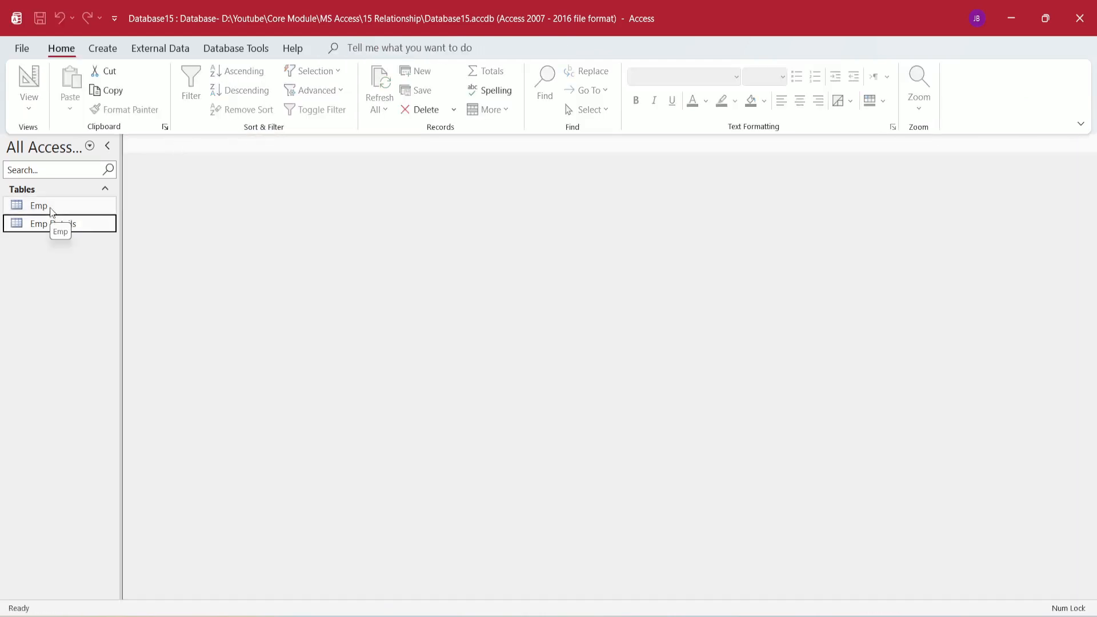
double_click(50, 208)
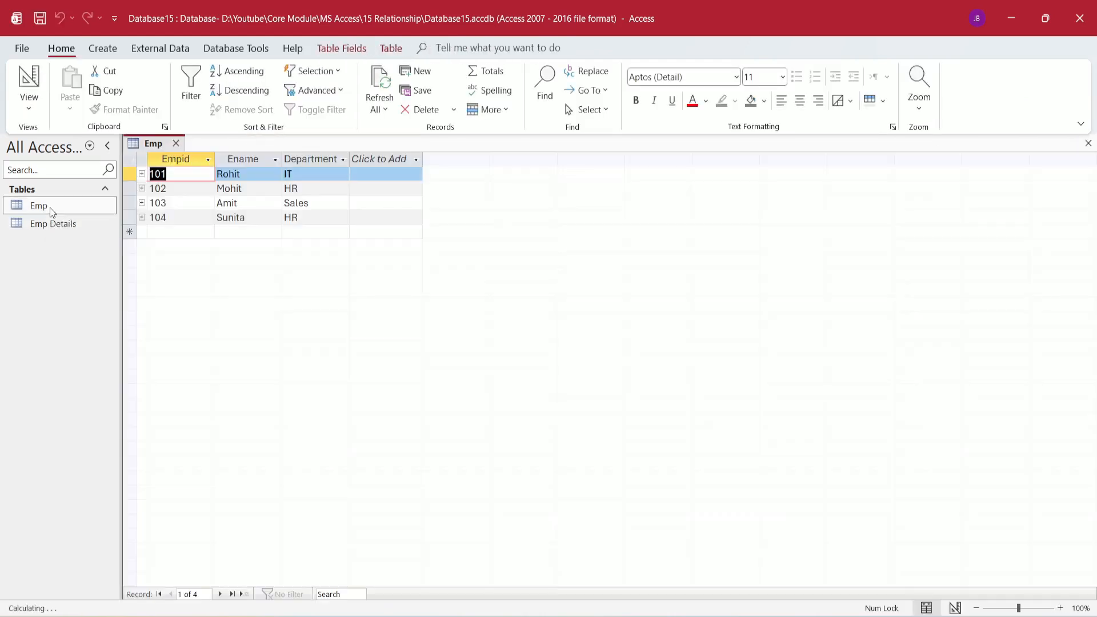
Expand the Emp records 101, 102 and 103 to examine their related PAN numbers and close the table.
left_click(142, 174)
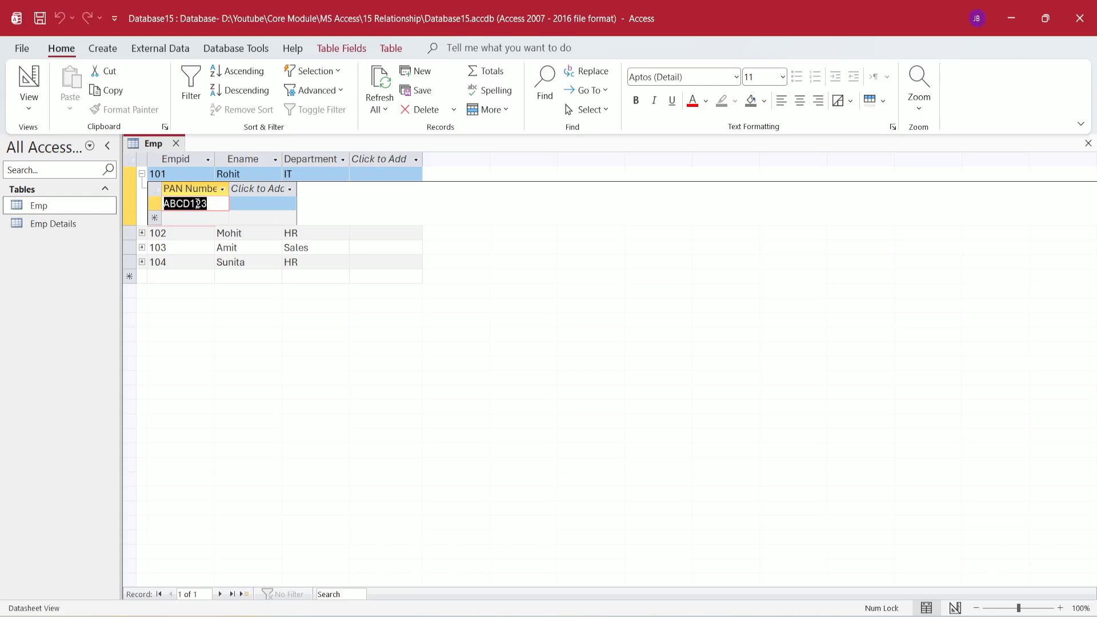
left_click(142, 233)
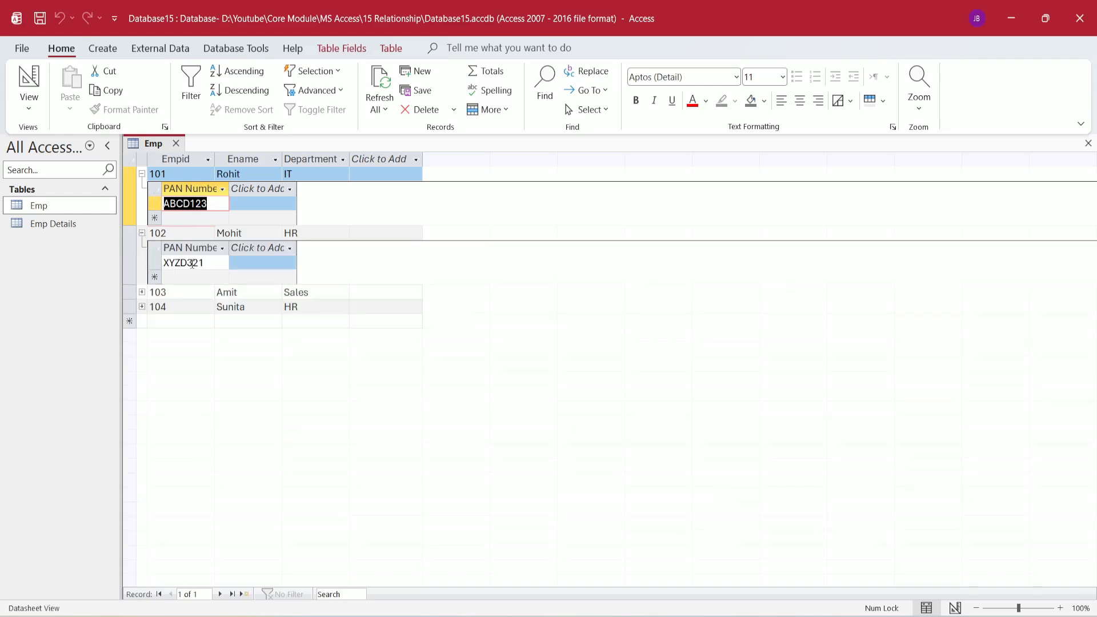
left_click(141, 292)
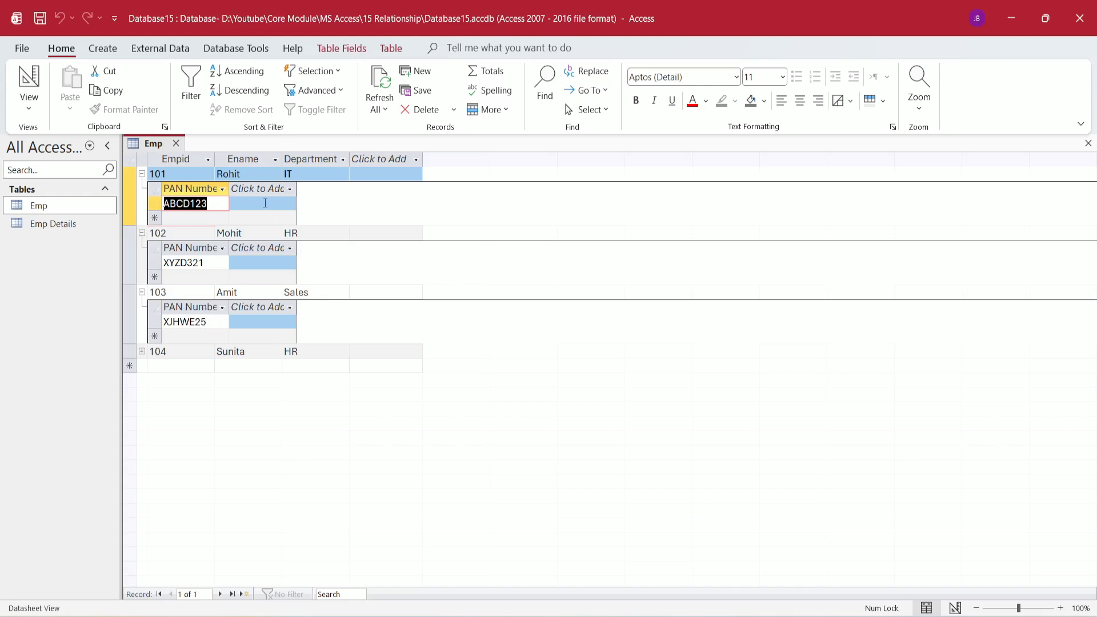
left_click(176, 143)
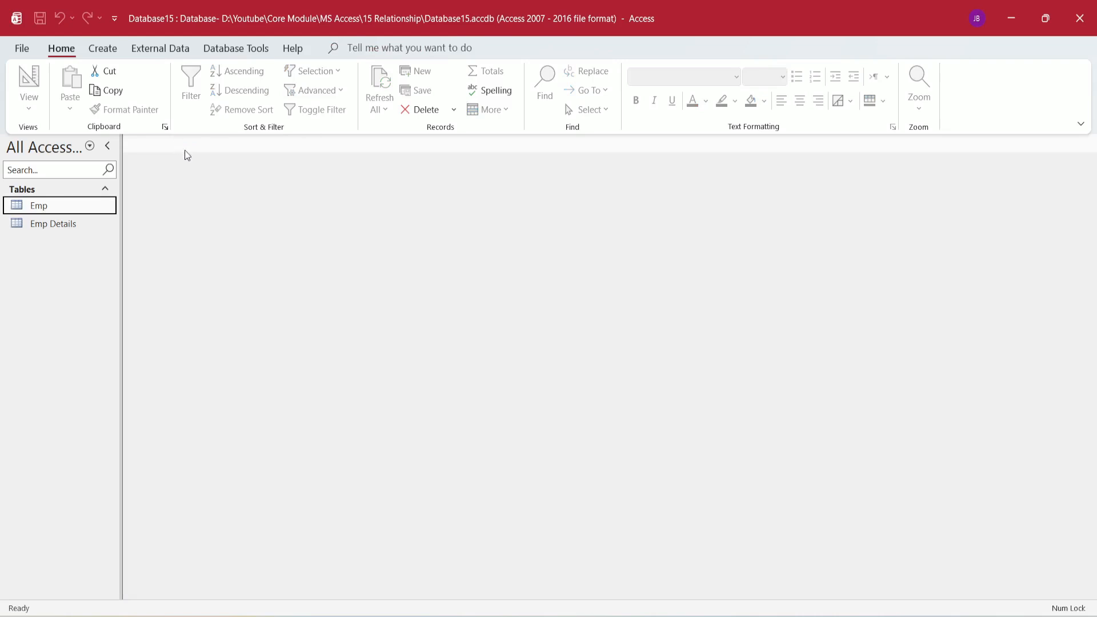
Rename the Emp table as Emp(1:1) and the Emp Details table as Emp Details(1:1).
right_click(37, 205)
left_click(102, 307)
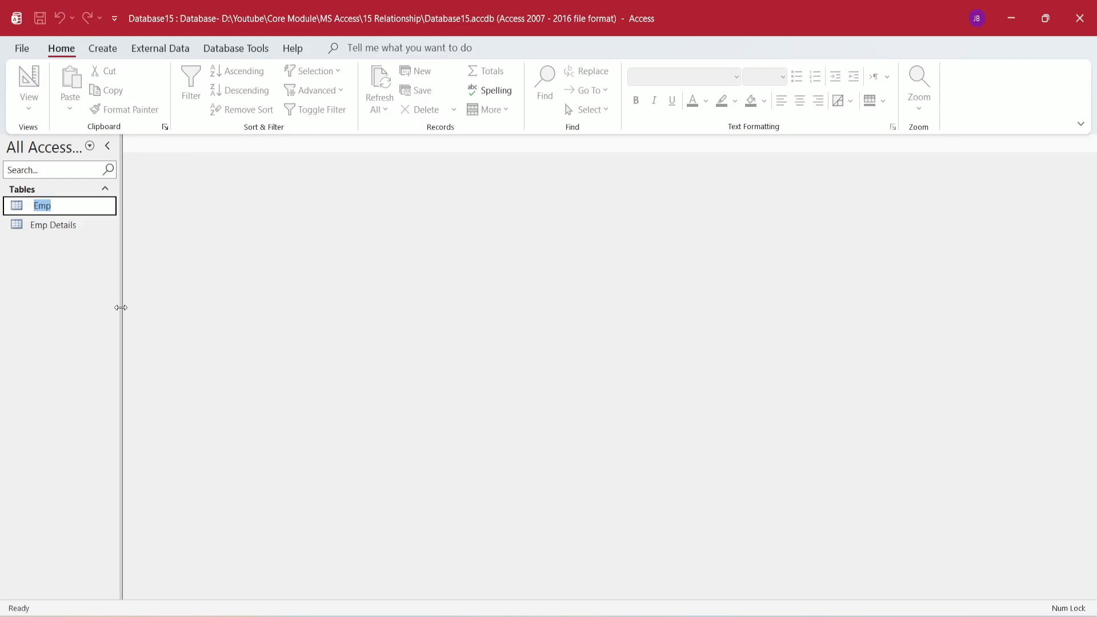
key("End")
type("(1:1)")
left_click(76, 224)
key("F2")
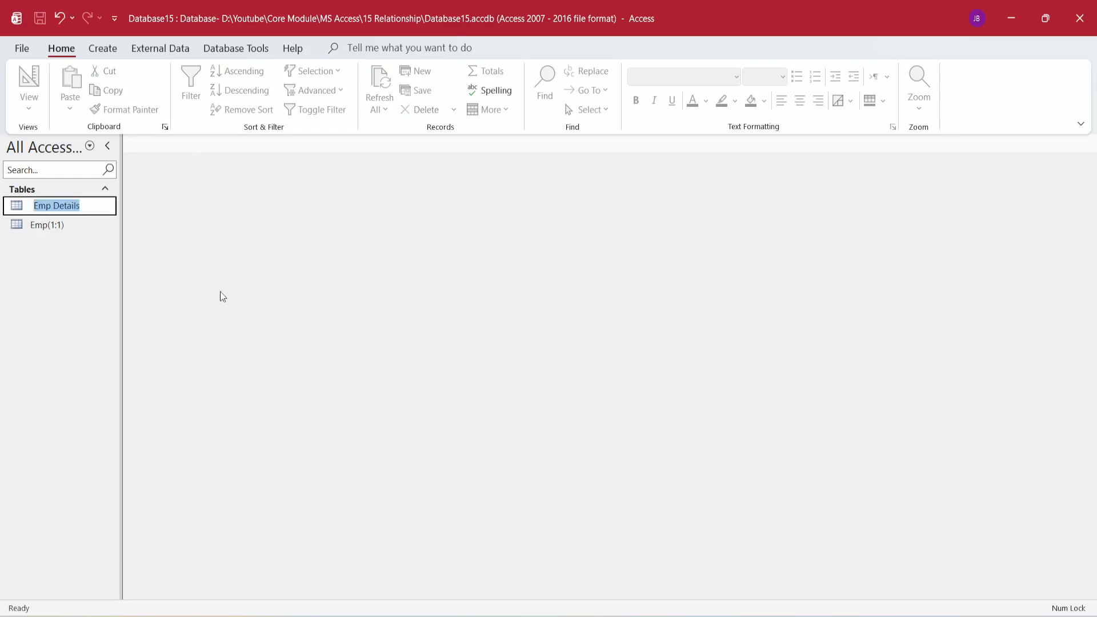
key("End")
type("(1:1)")
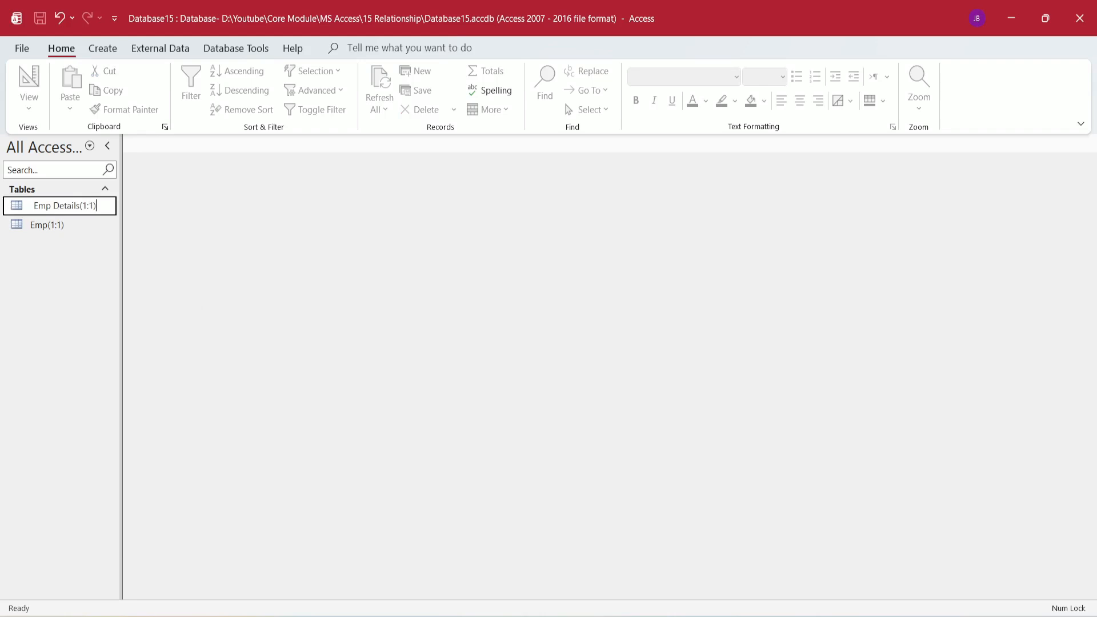
Create a table in Design View with the Short Text fields StudentID and StudentName.
left_click(104, 49)
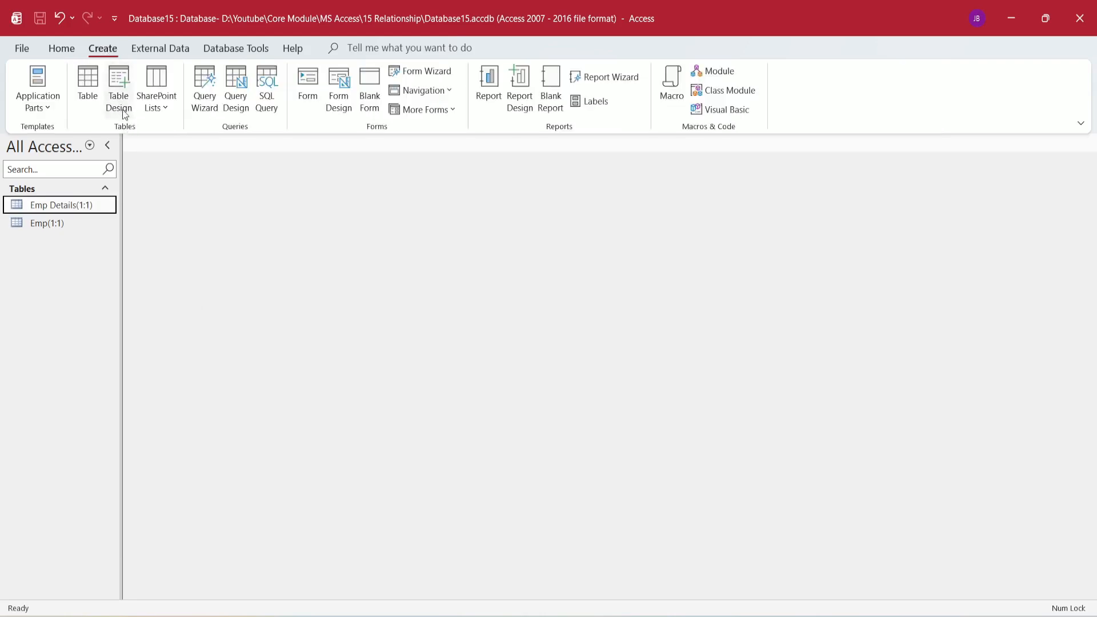
left_click(119, 91)
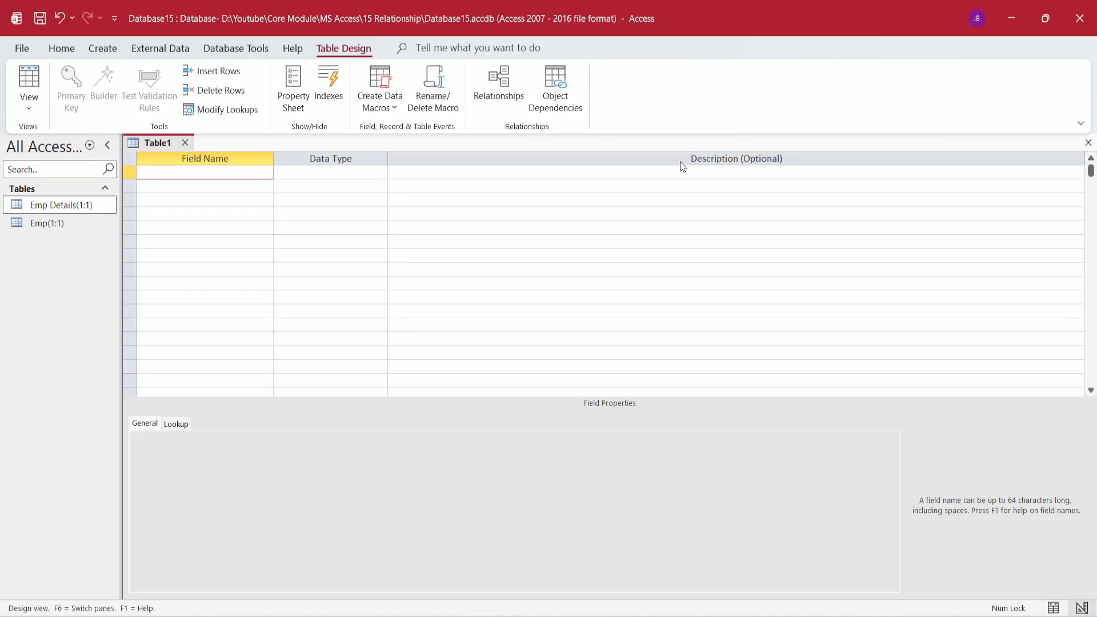
type("StudentID")
key("Tab")
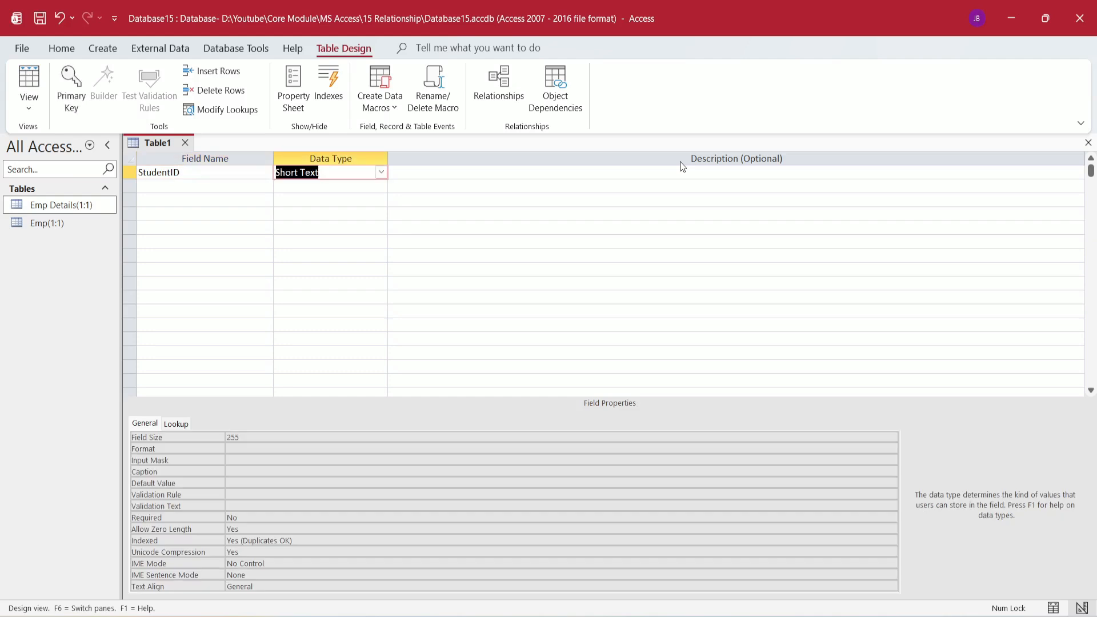
key("Tab")
key("Tab")
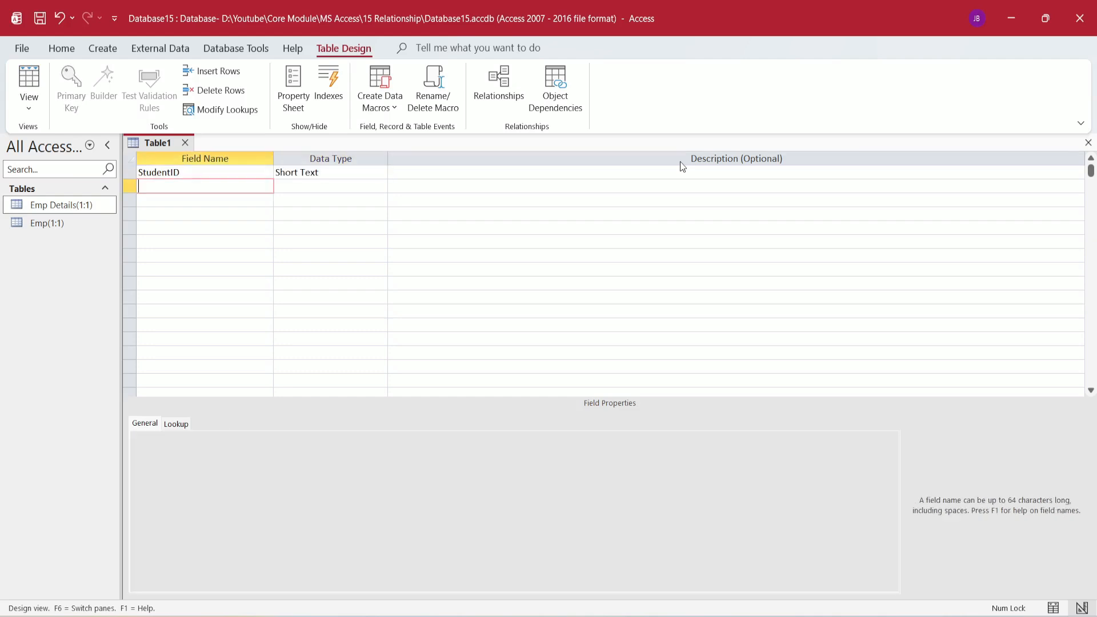
type("StudentName")
key("Tab")
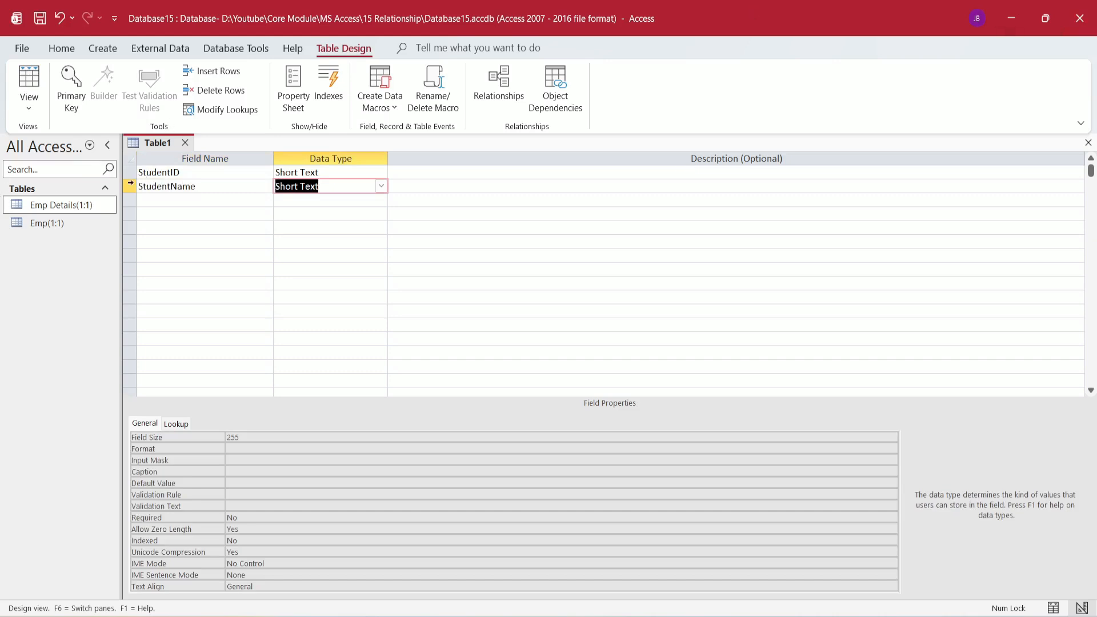
Make StudentID the primary key and save the table as Student(1:M).
left_click(130, 172)
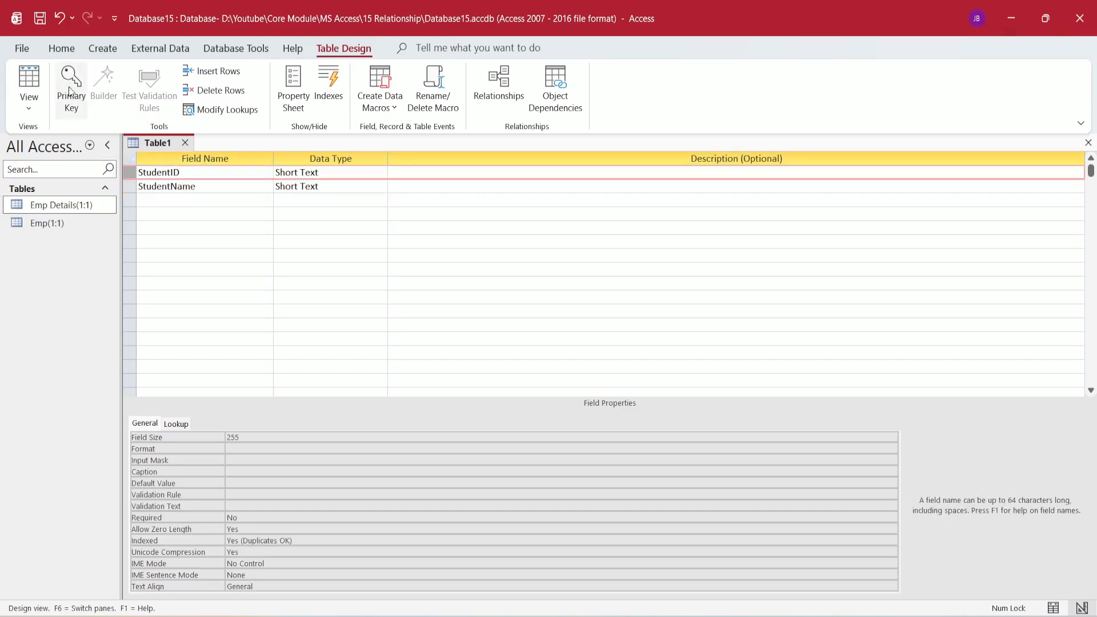
left_click(70, 92)
key("ctrl+s")
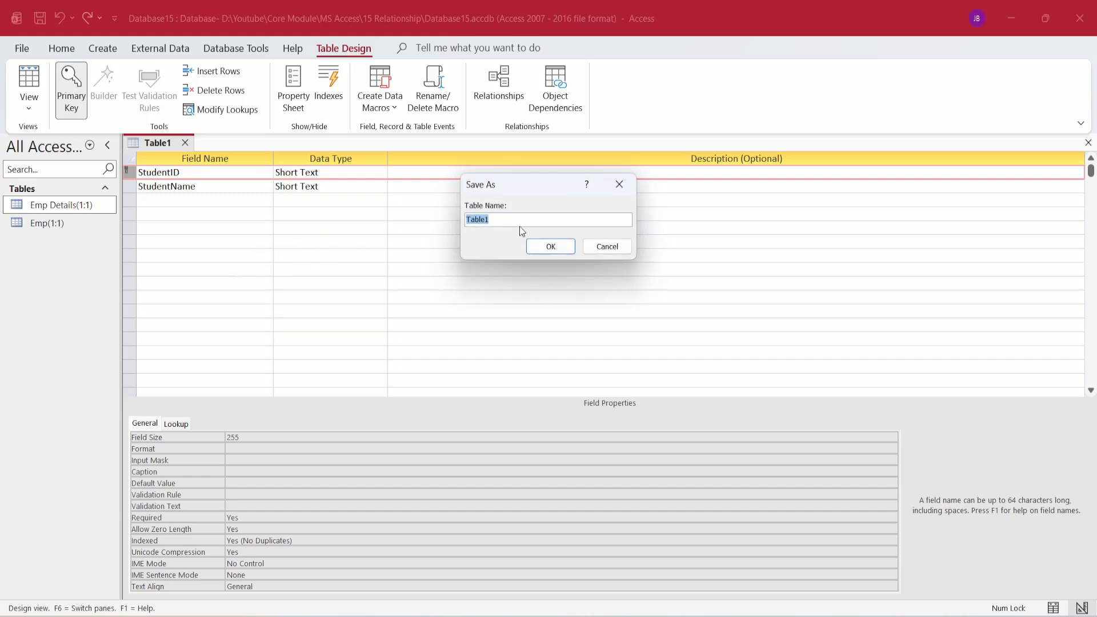
type("Student(1:M)")
left_click(551, 246)
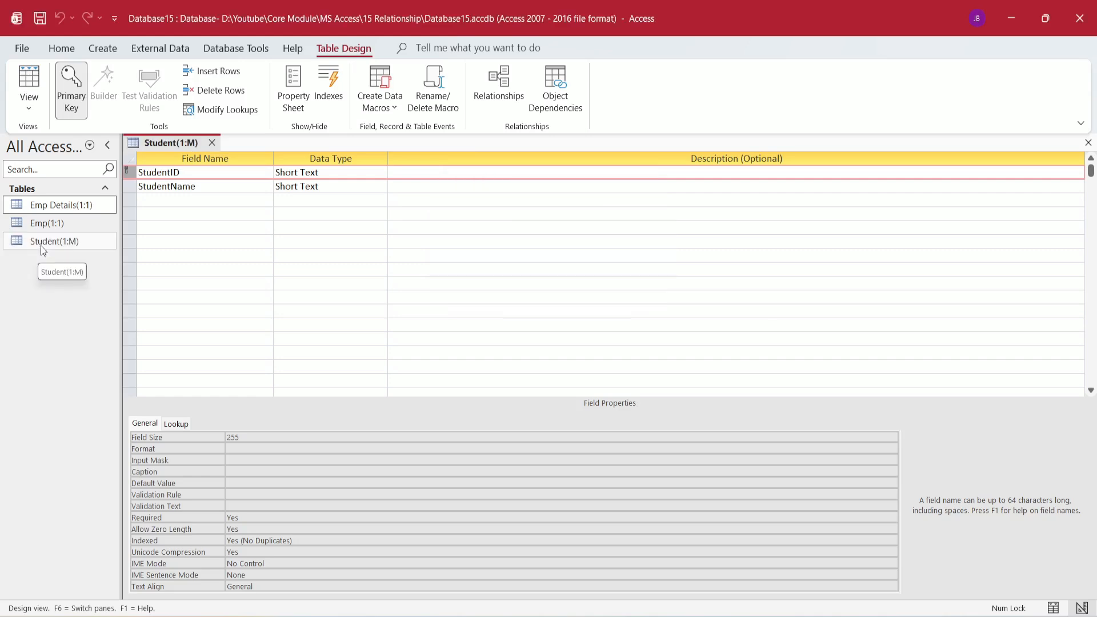
Open the Student(1:M) table and add records S101 and S102 with each student's name.
double_click(41, 243)
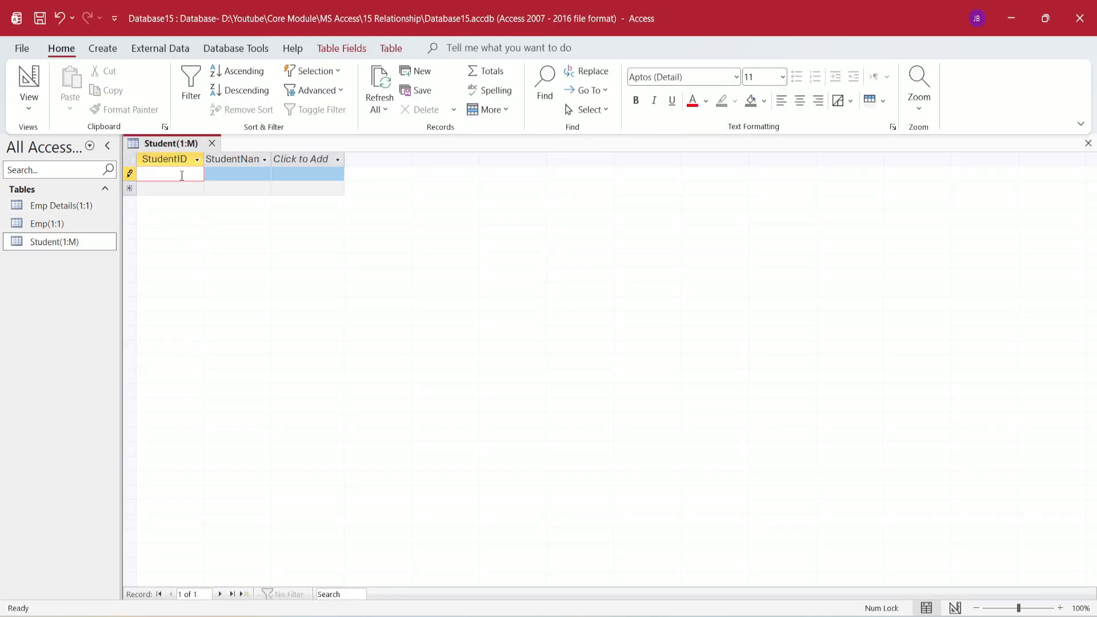
type("S101")
key("Tab")
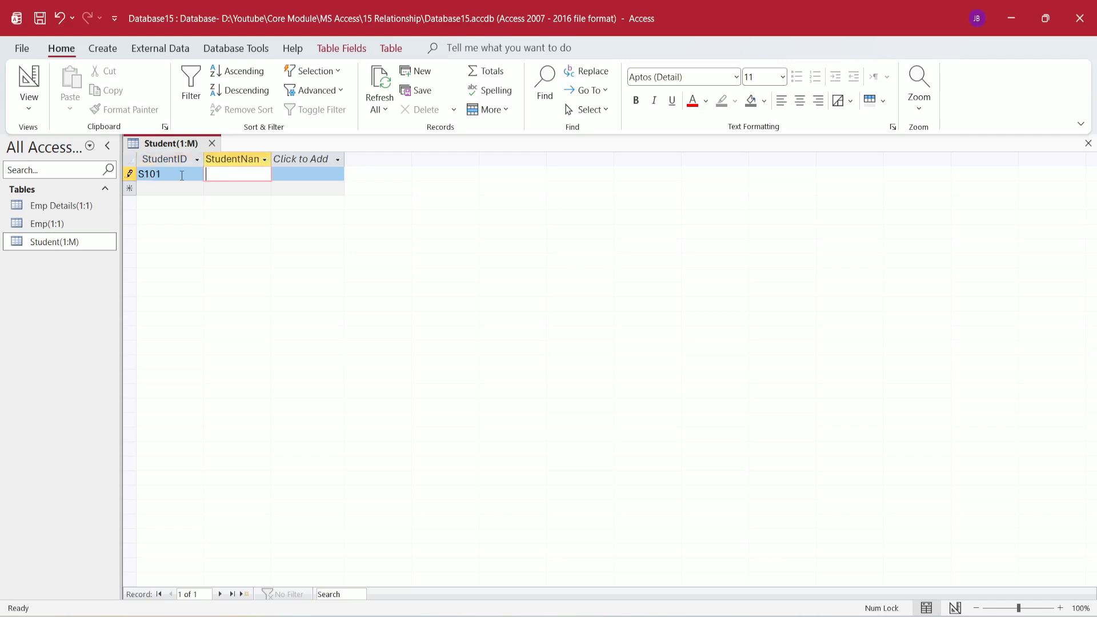
type("Rohit")
key("Tab")
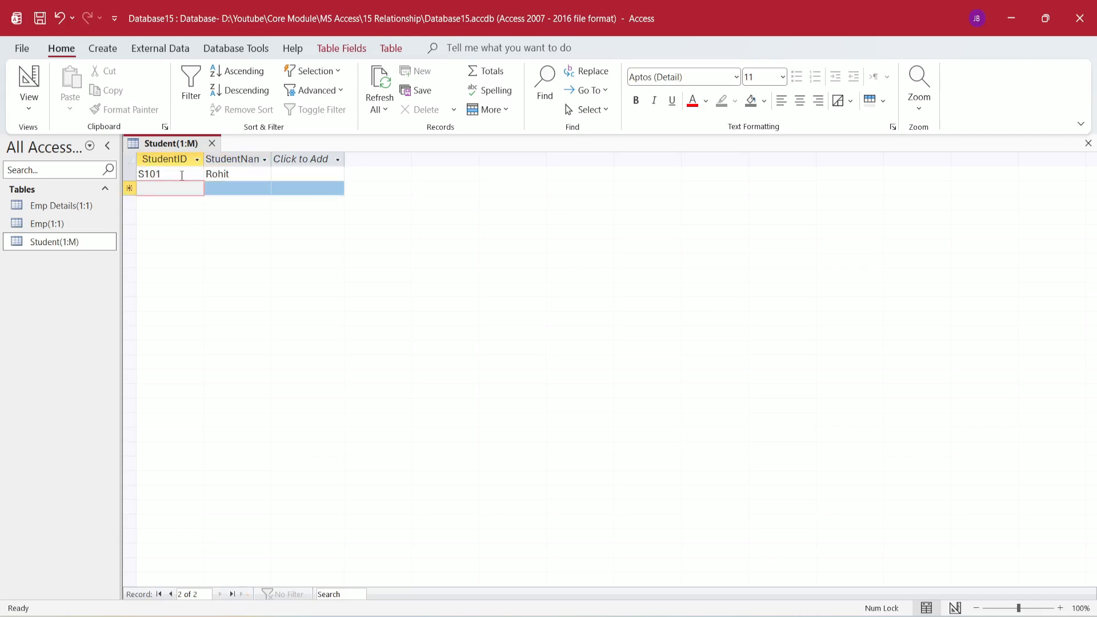
type("S102")
key("Tab")
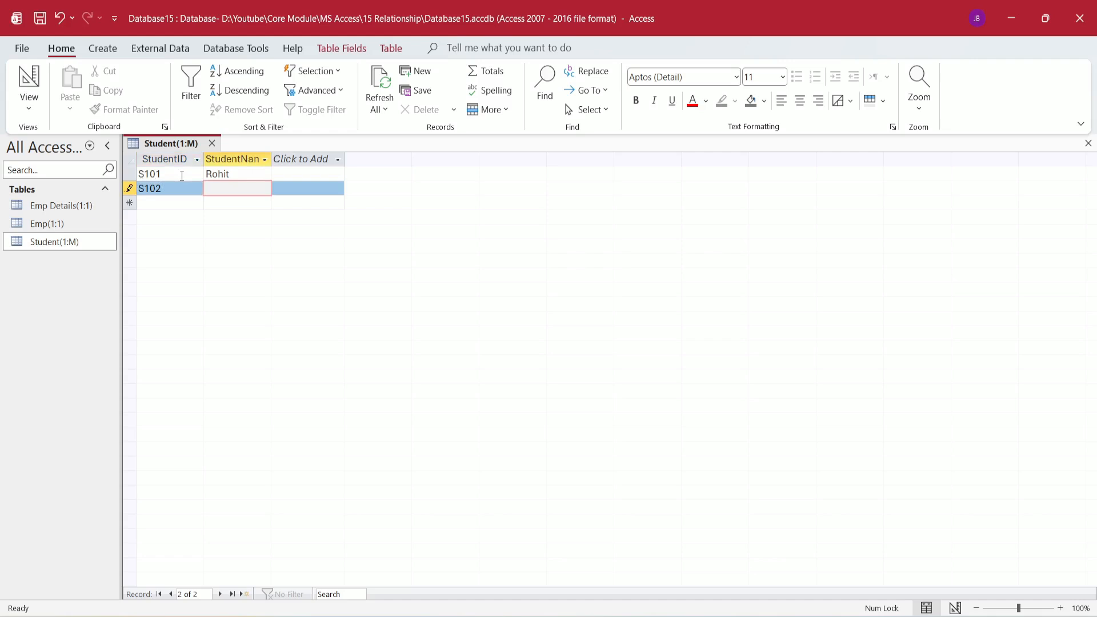
type("Mohit")
key("Tab")
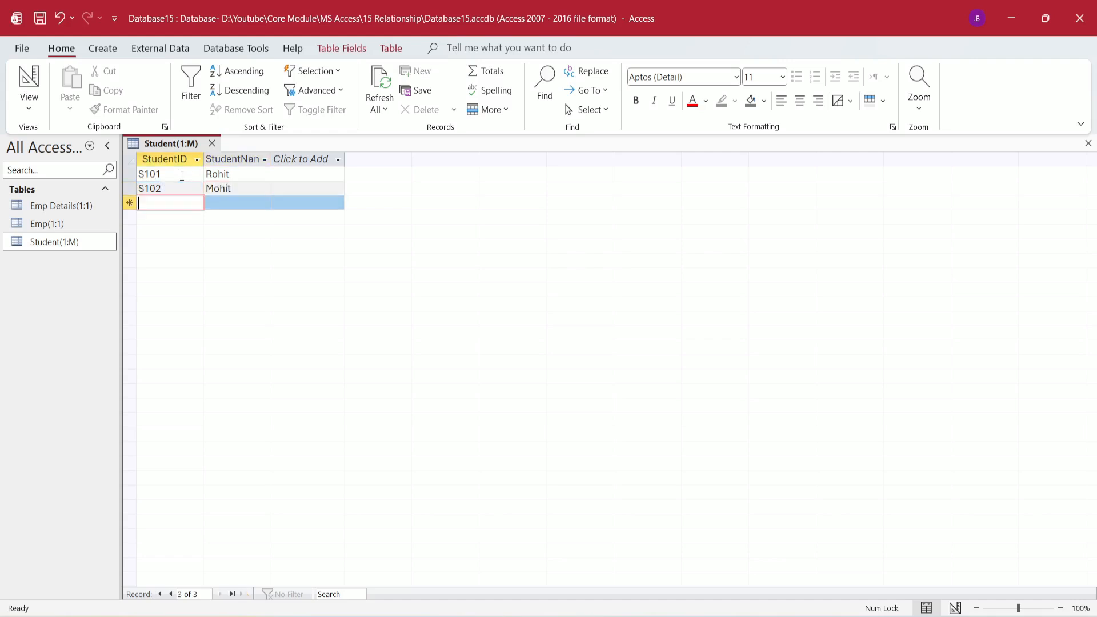
Add records S103 and S104 to the Student(1:M) table with each student's name.
type("S103")
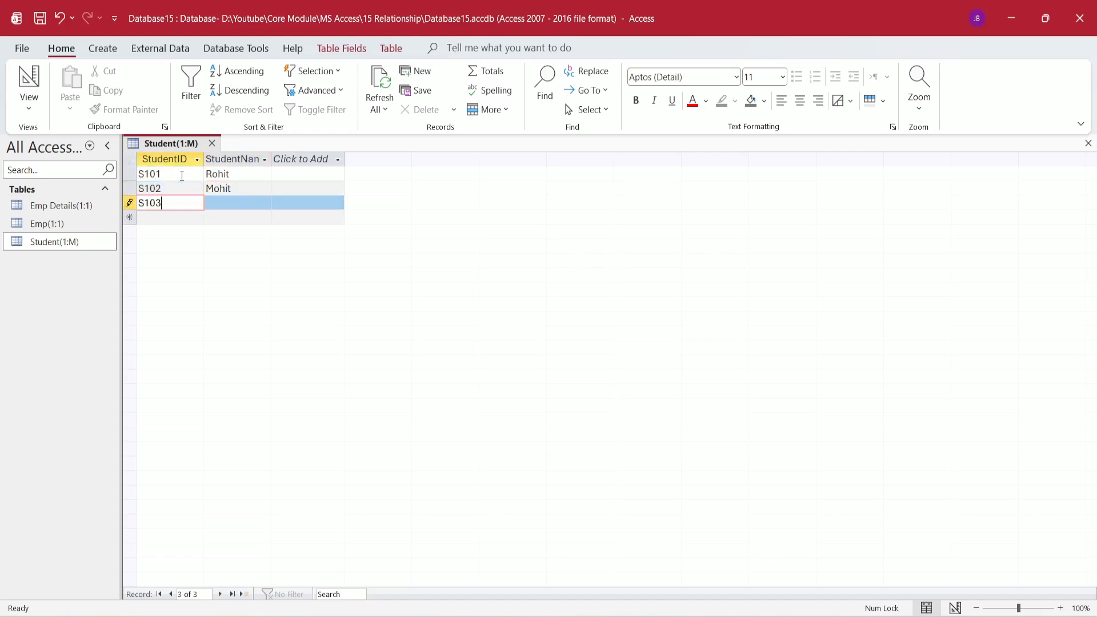
key("Tab")
type("Sumit")
key("Tab")
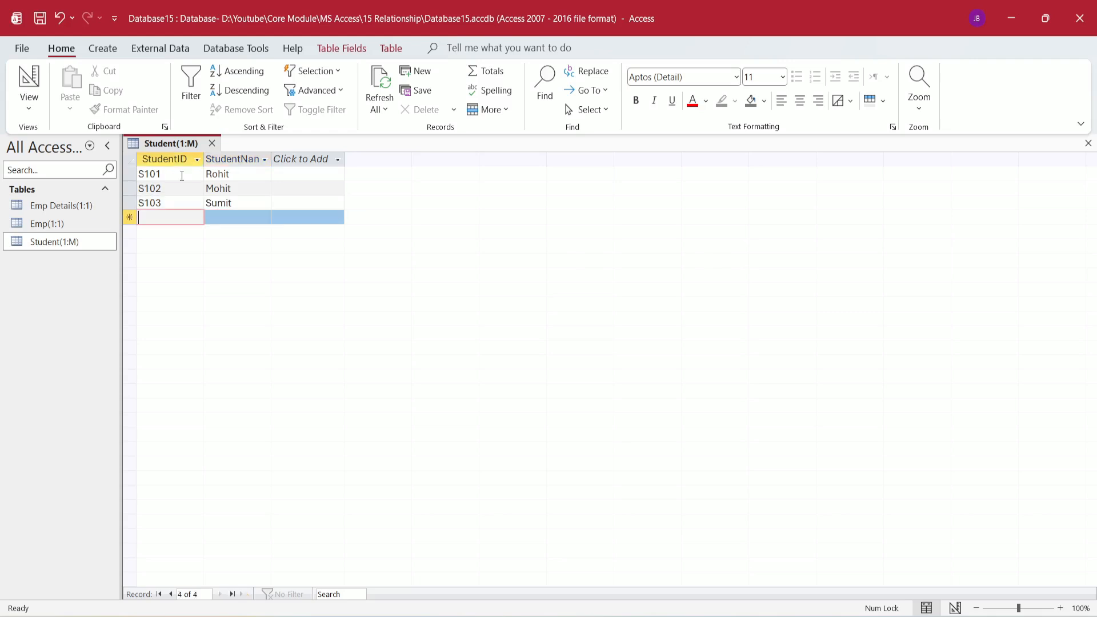
type("S10")
type("4")
key("Tab")
type("Neha")
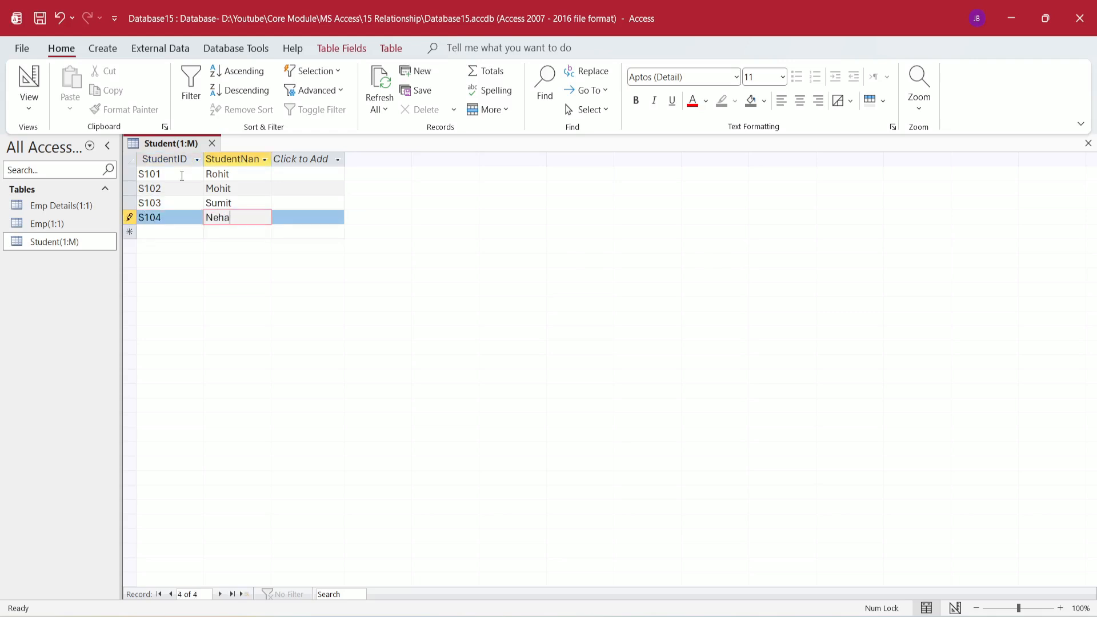
key("Tab")
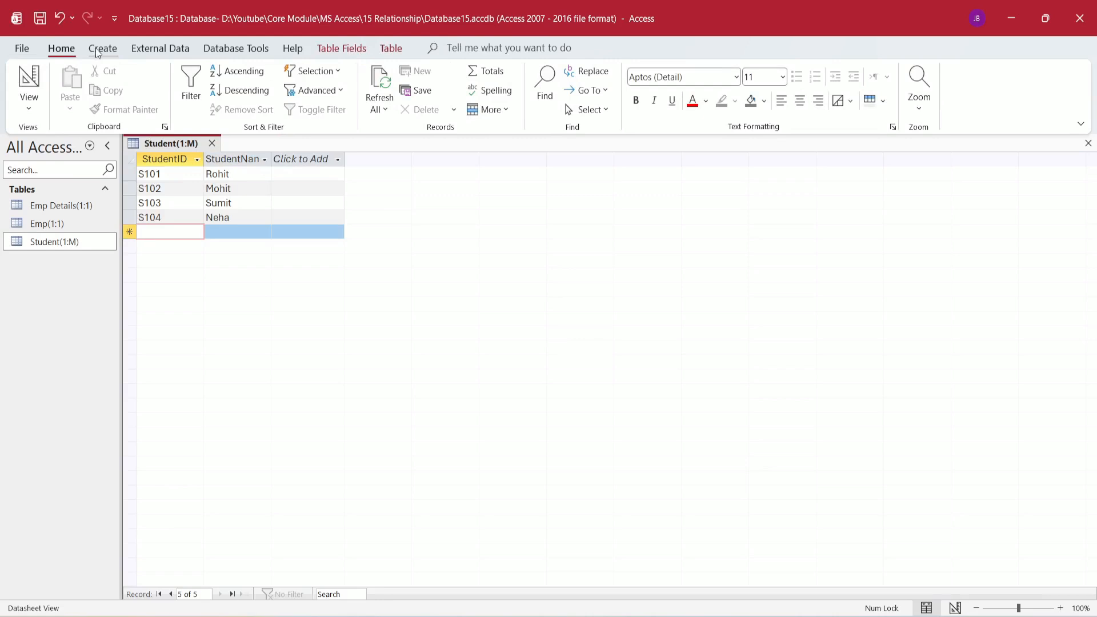
Create another table in Design View with the Short Text fields courseID, StudentID and Course.
left_click(96, 49)
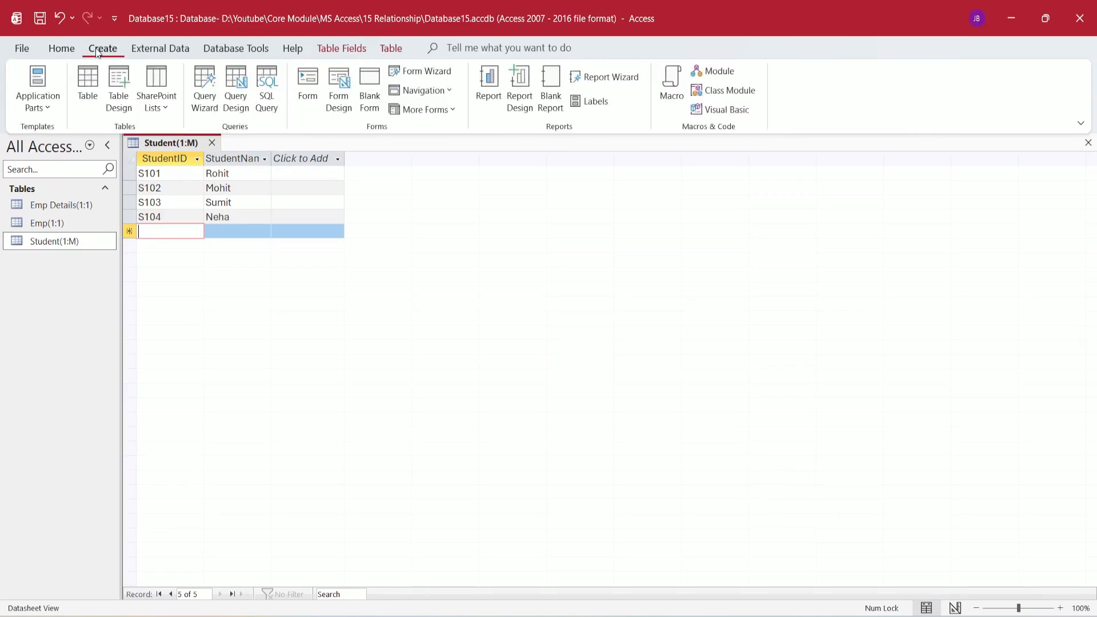
left_click(128, 95)
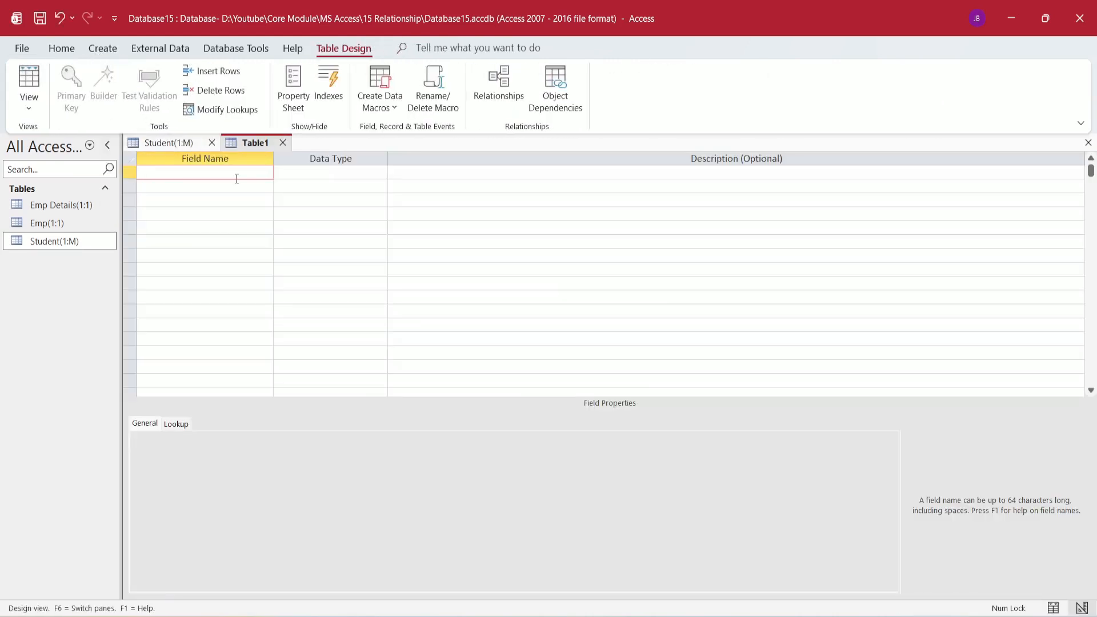
type("courseID")
key("Tab")
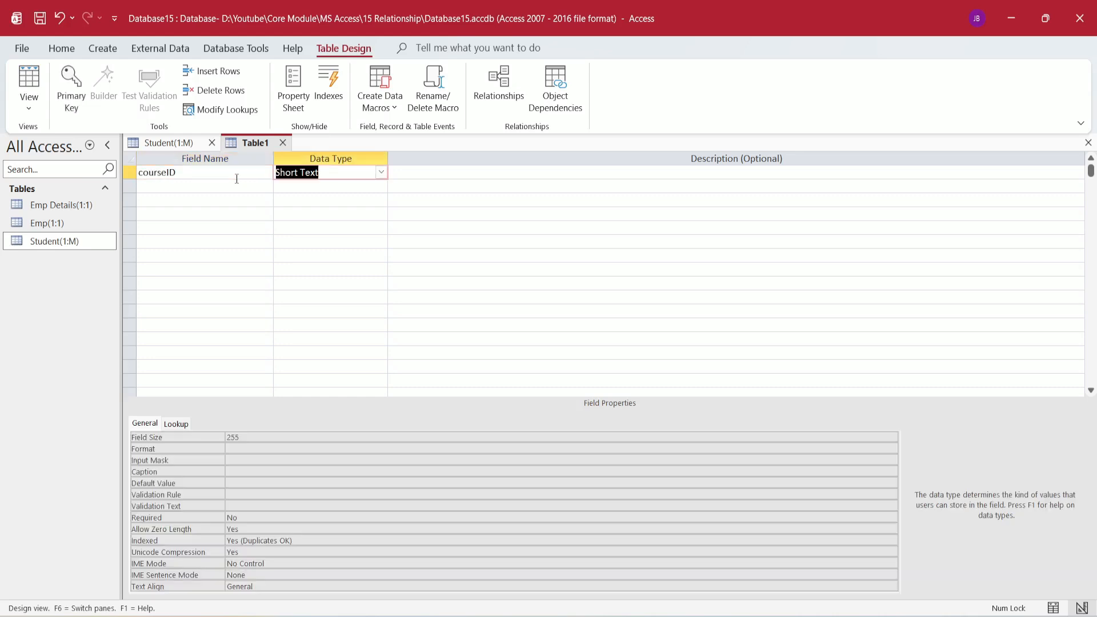
key("Tab")
key("Tab")
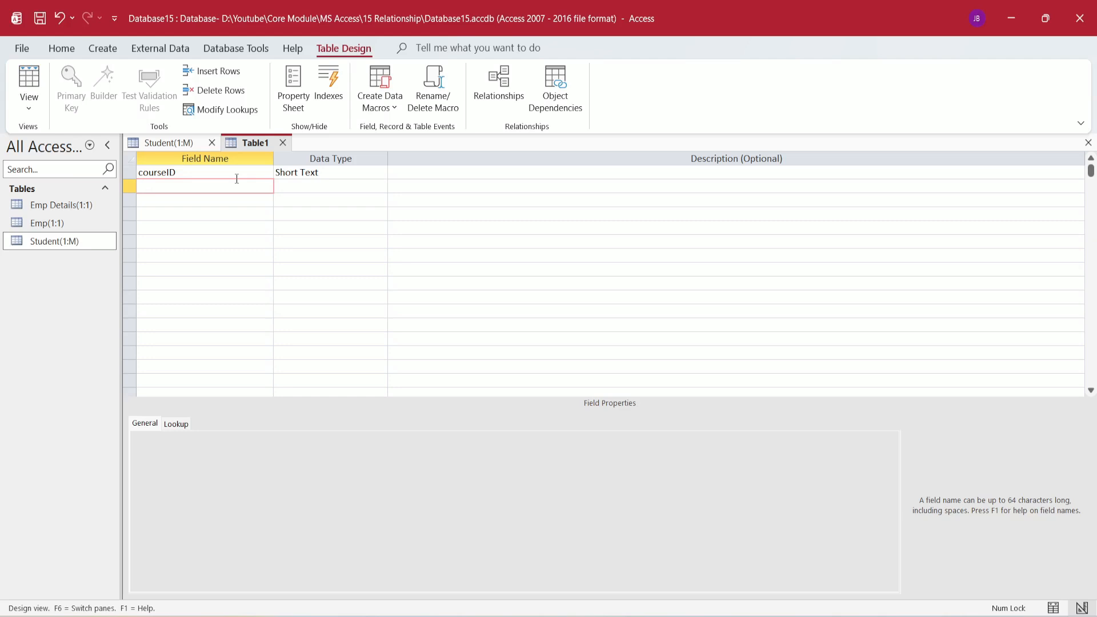
type("StudentID")
key("Down")
type("Co")
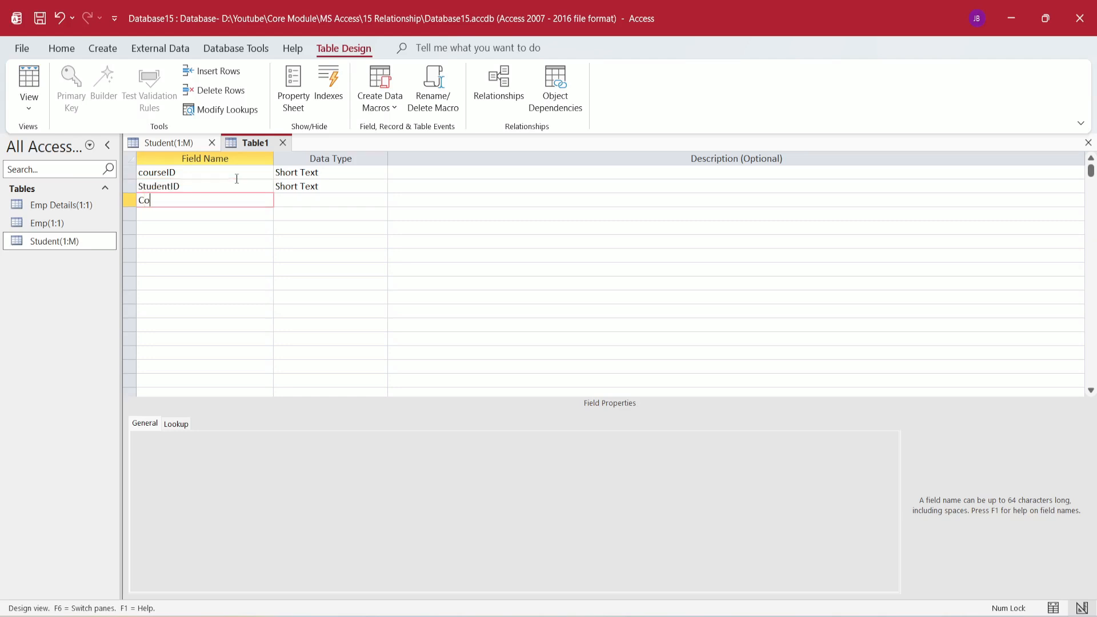
type("urse")
key("Tab")
key("Tab")
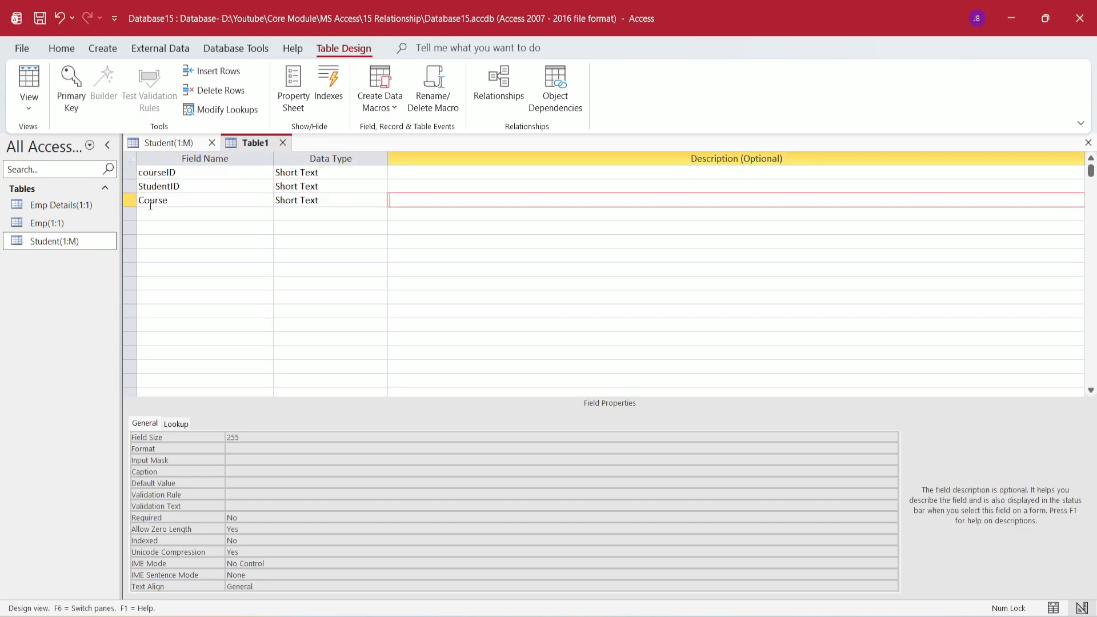
Make courseID the primary key and save the table as Course(1:M).
left_click(131, 179)
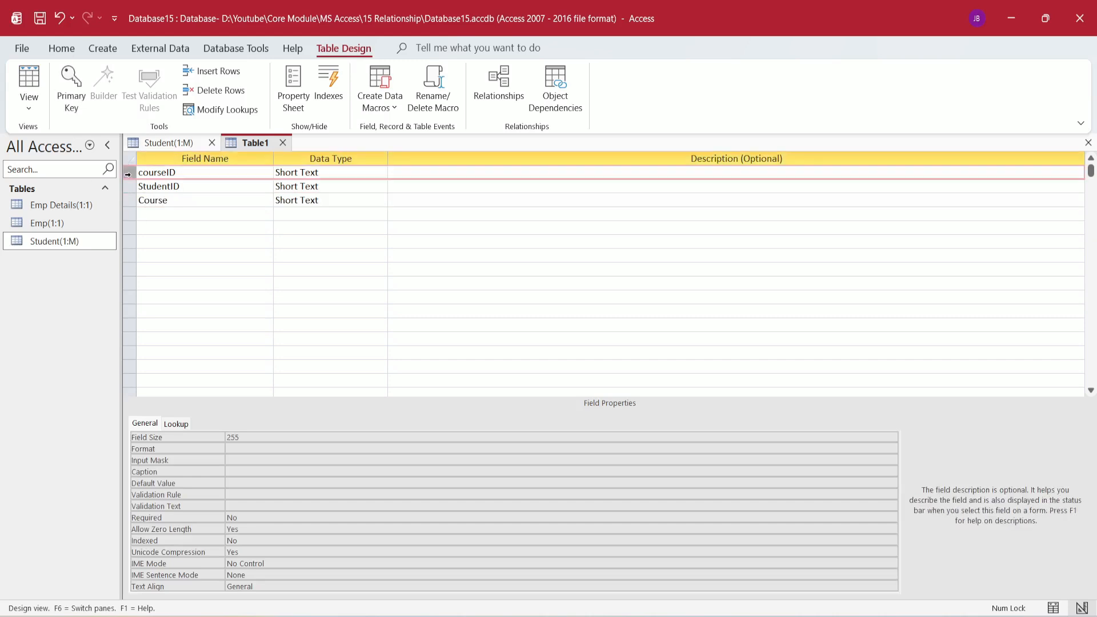
left_click(67, 91)
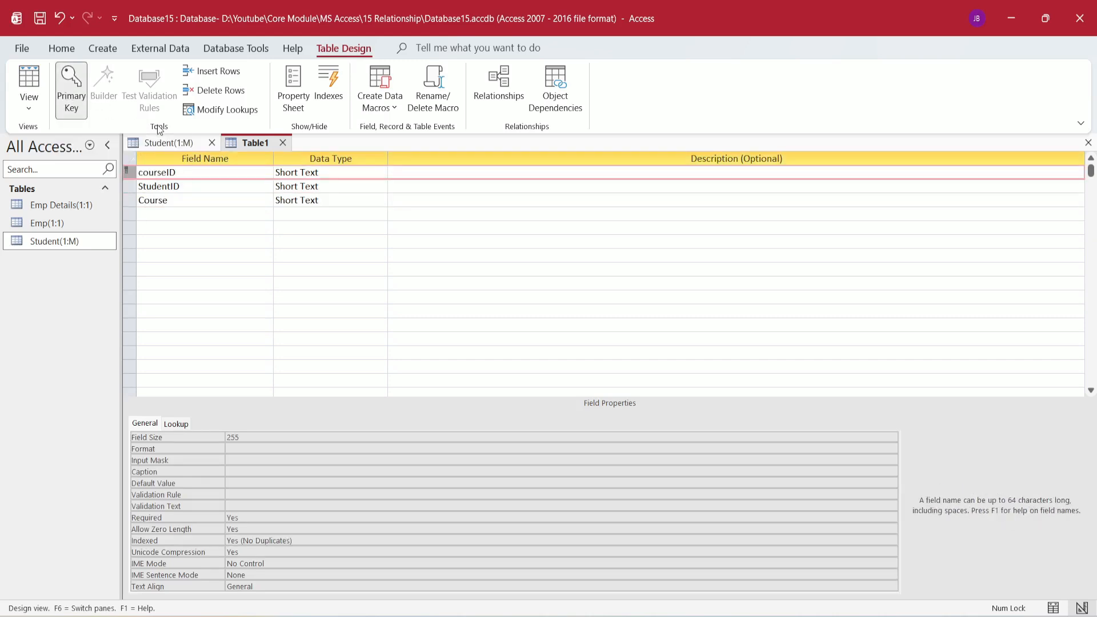
key("ctrl+s")
key("BackSpace")
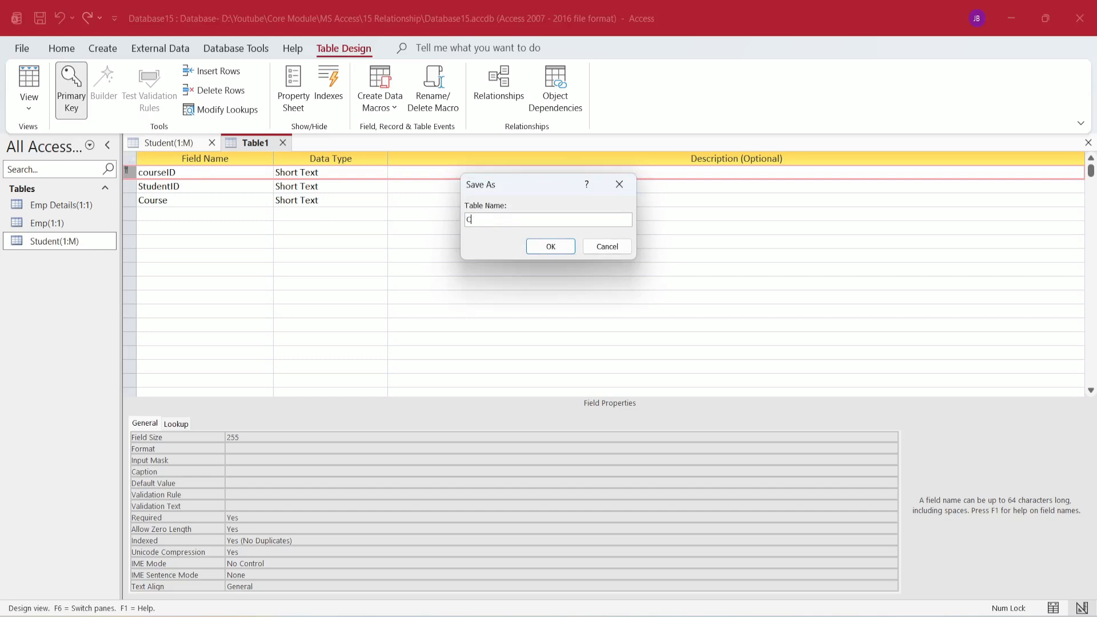
type("Course(1:M)")
left_click(550, 246)
Open the Course(1:M) table and add a record with courseID 1, StudentID S101 and course Excel.
double_click(64, 207)
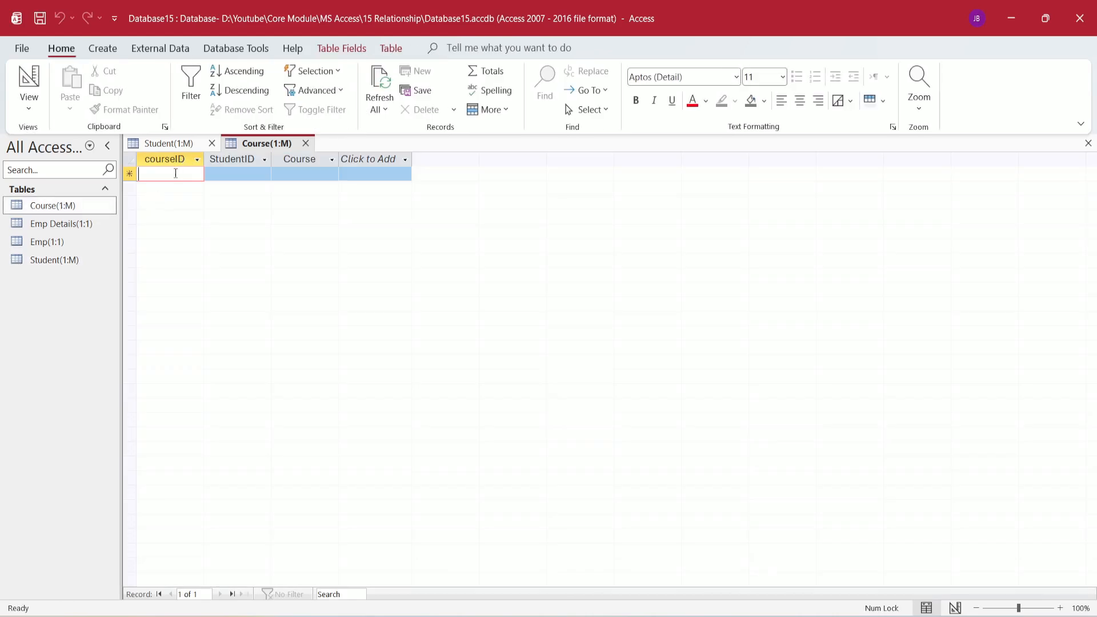
type("1")
key("Tab")
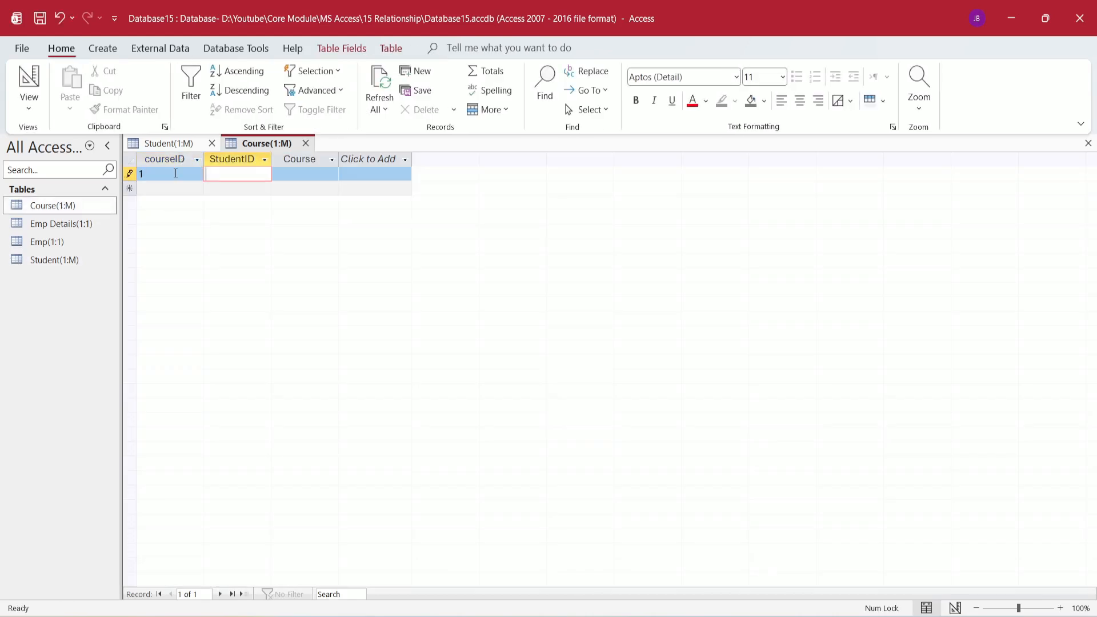
type("S101")
key("Tab")
type("Excel")
key("Tab")
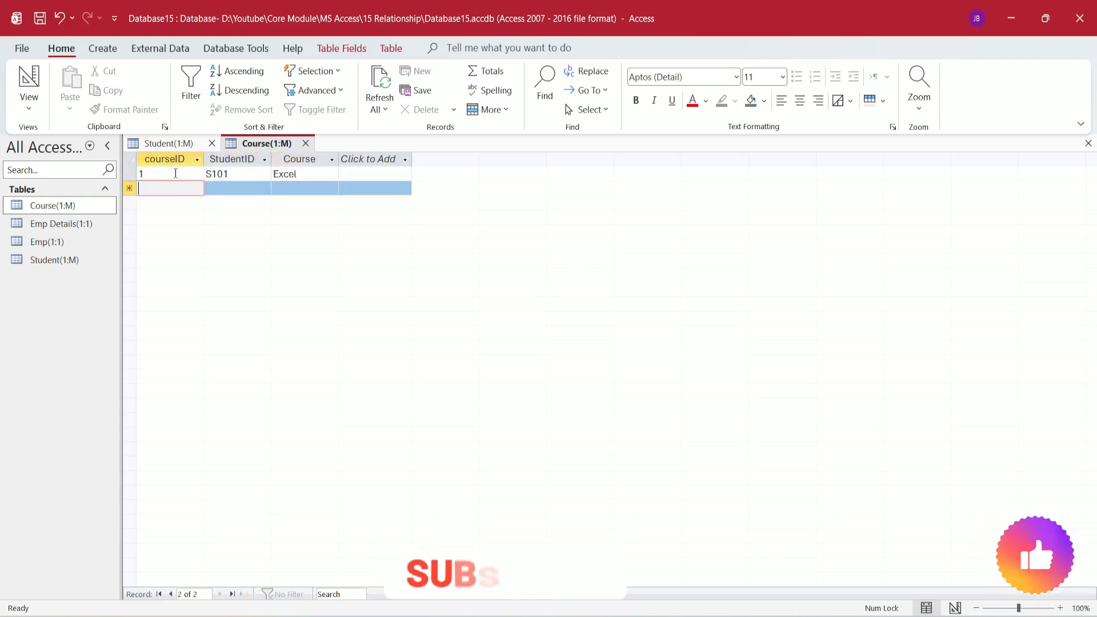
Add a second Course(1:M) record with courseID 2, StudentID S101 and course SQL.
type("2")
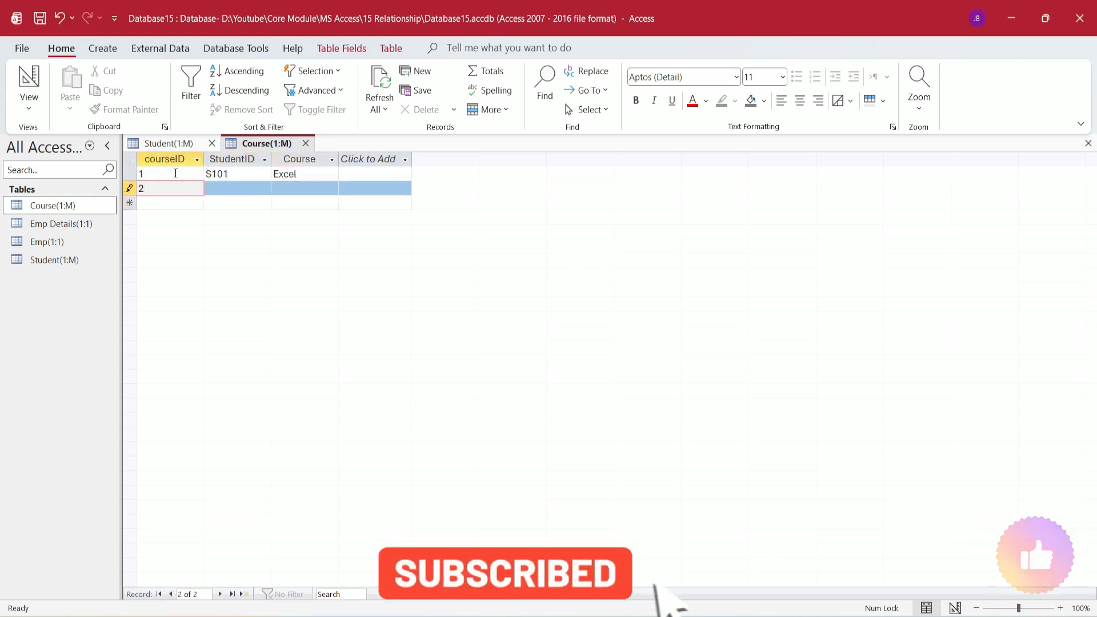
key("Tab")
type("S")
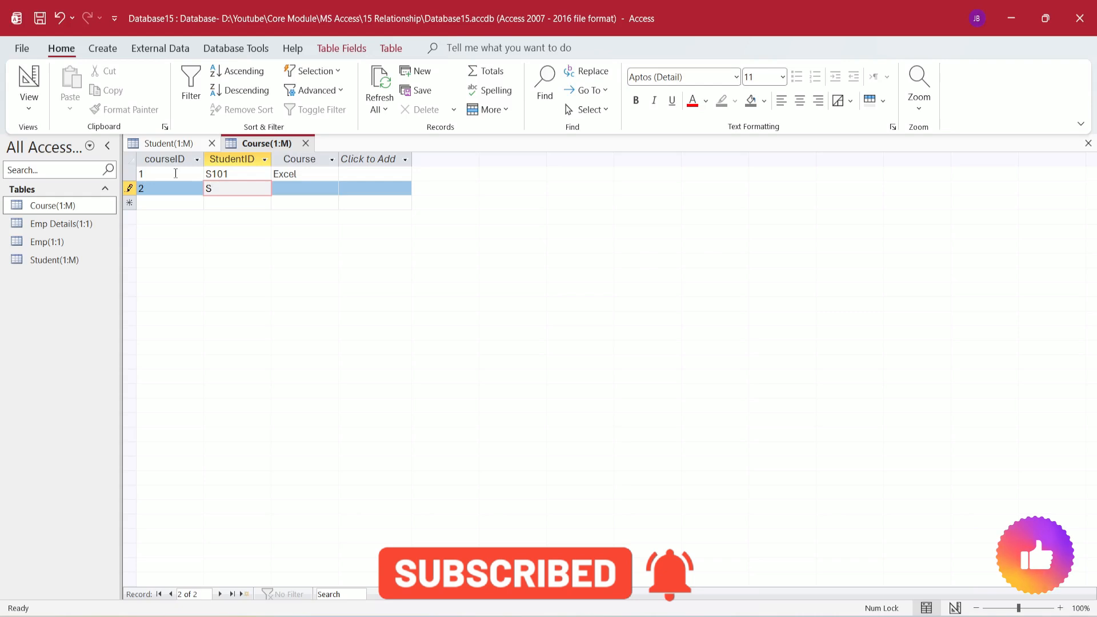
type("101")
key("Tab")
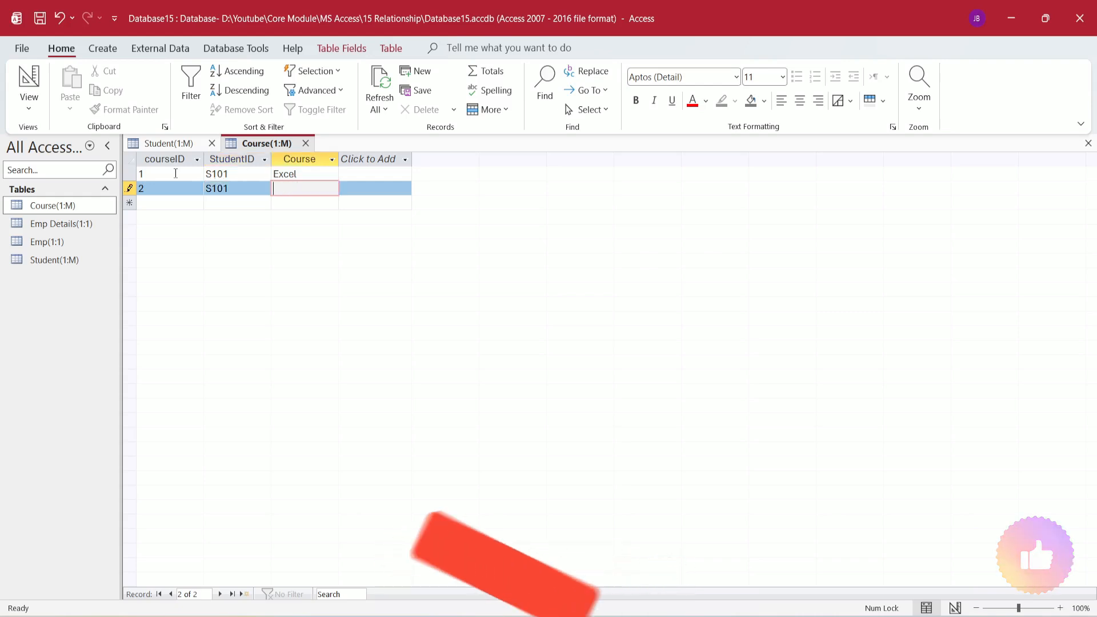
type("SQL")
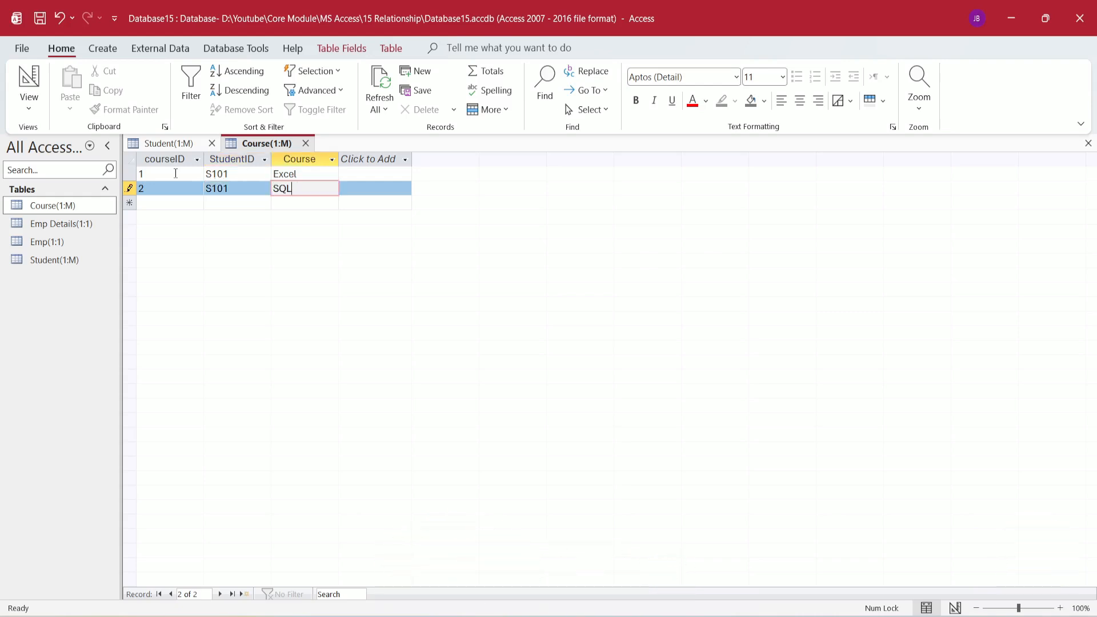
key("Tab")
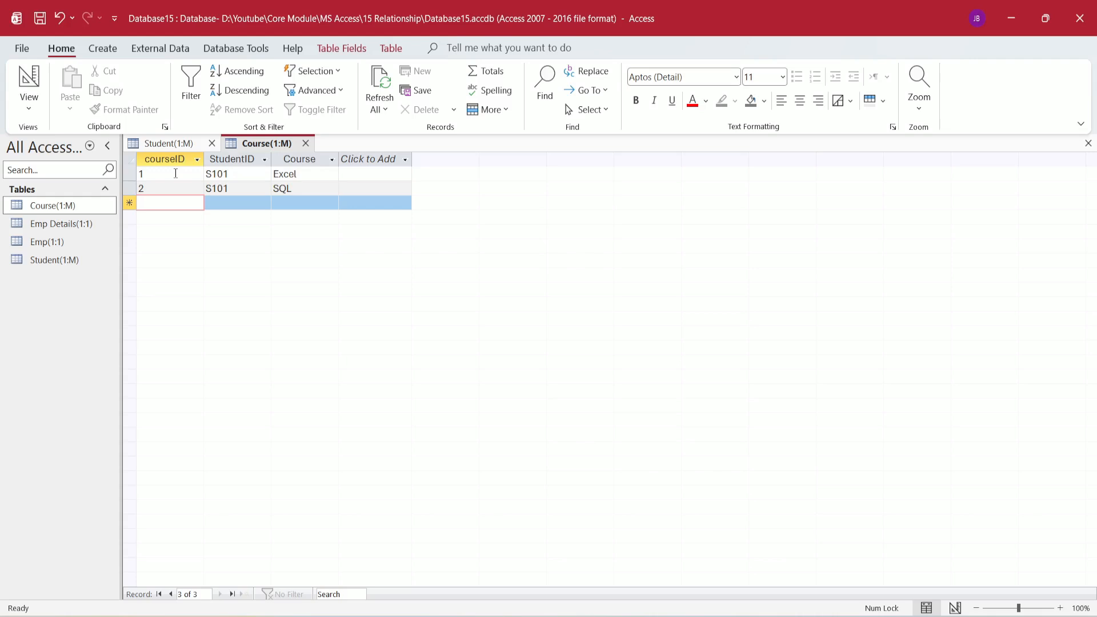
Add a third Course(1:M) record with courseID 3, StudentID S102 and course Power BI.
type("3")
key("Tab")
type("S")
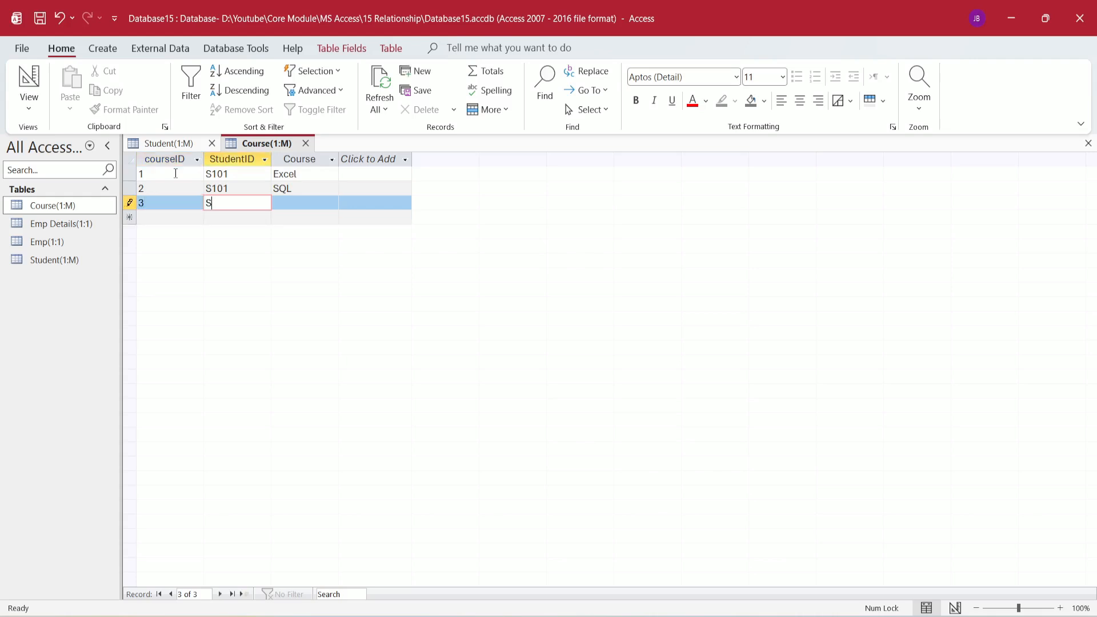
type("102")
key("Tab")
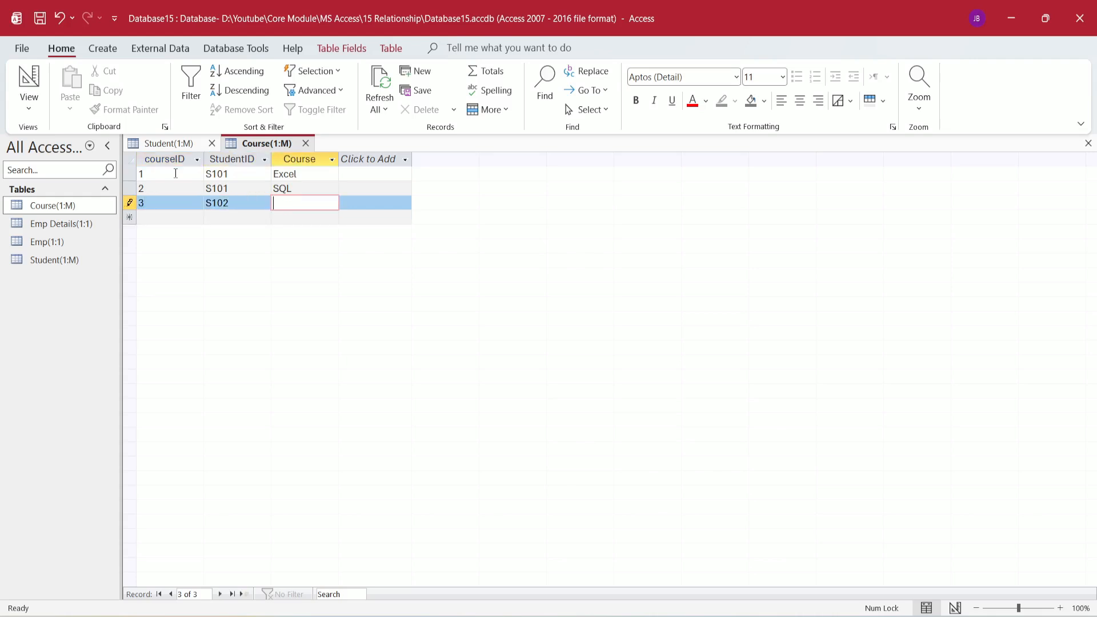
type("Power BI")
key("Tab")
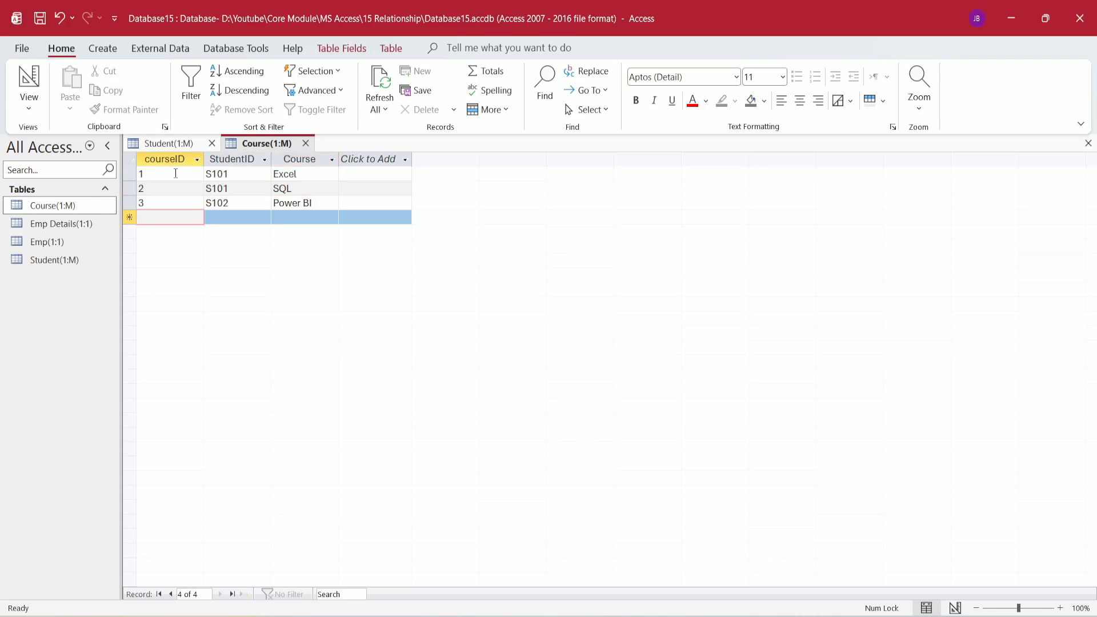
Add a fourth Course(1:M) record with courseID 4, StudentID S103 and course Python, and compare with the Student(1:M) table.
type("4")
key("Tab")
type("S")
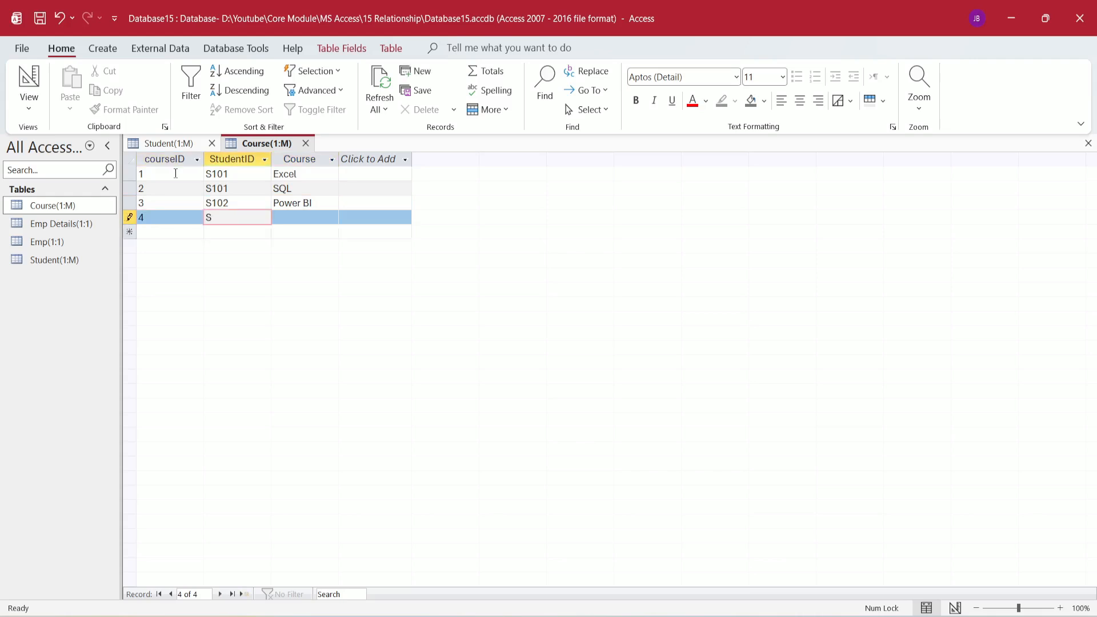
type("103")
key("Tab")
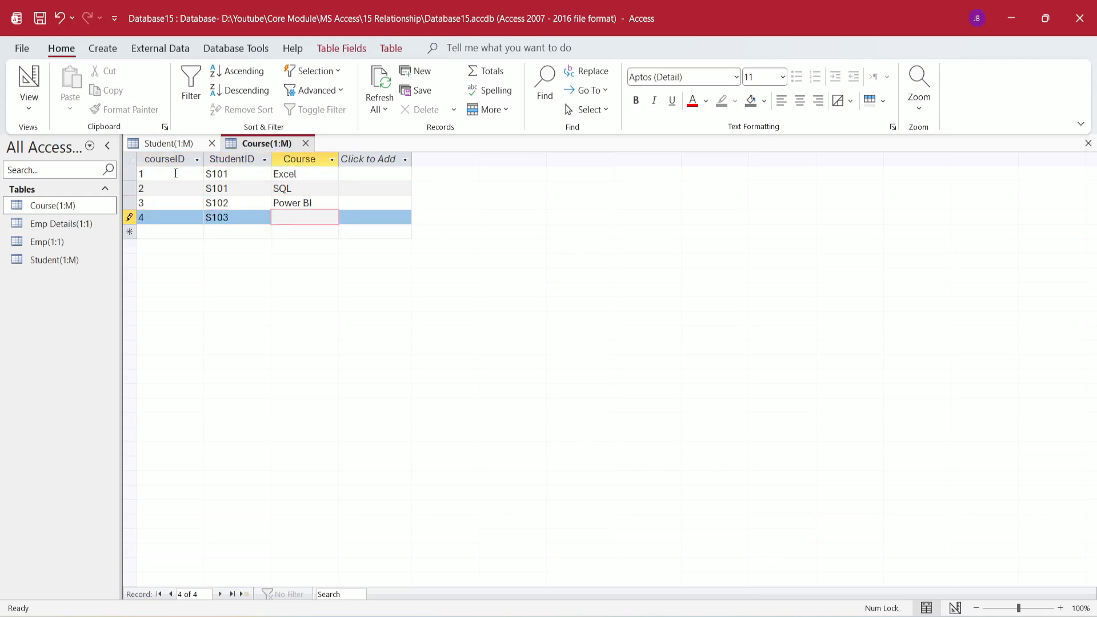
type("Python")
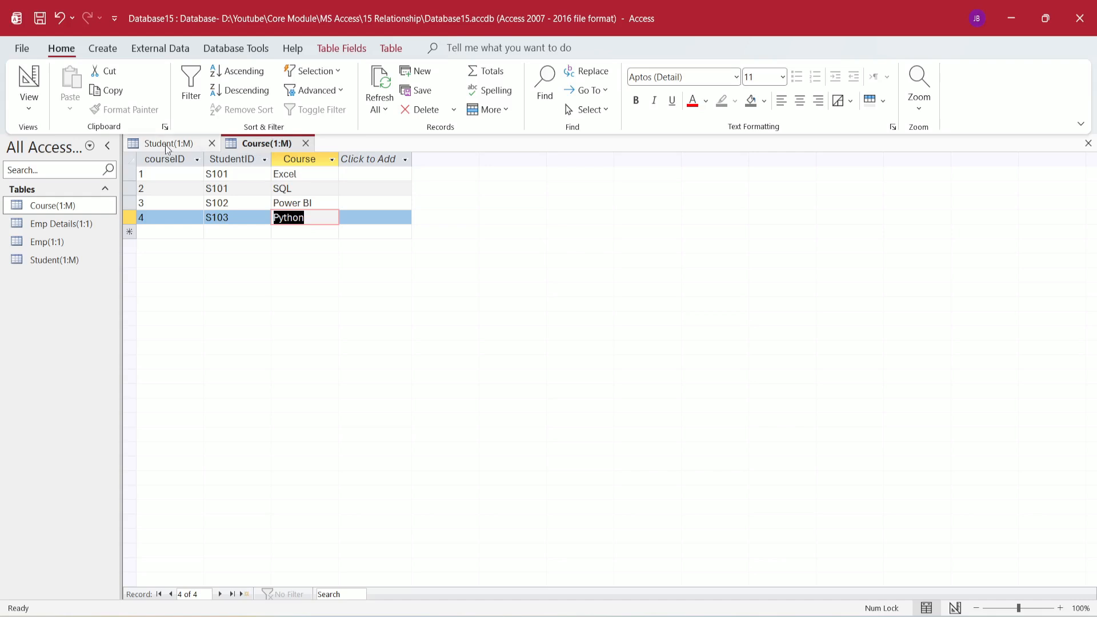
left_click(166, 144)
left_click(250, 144)
Open the Relationships window, add the Student(1:M) and Course(1:M) tables, and move the Course(1:M) table farther away from Student(1:M).
left_click(227, 51)
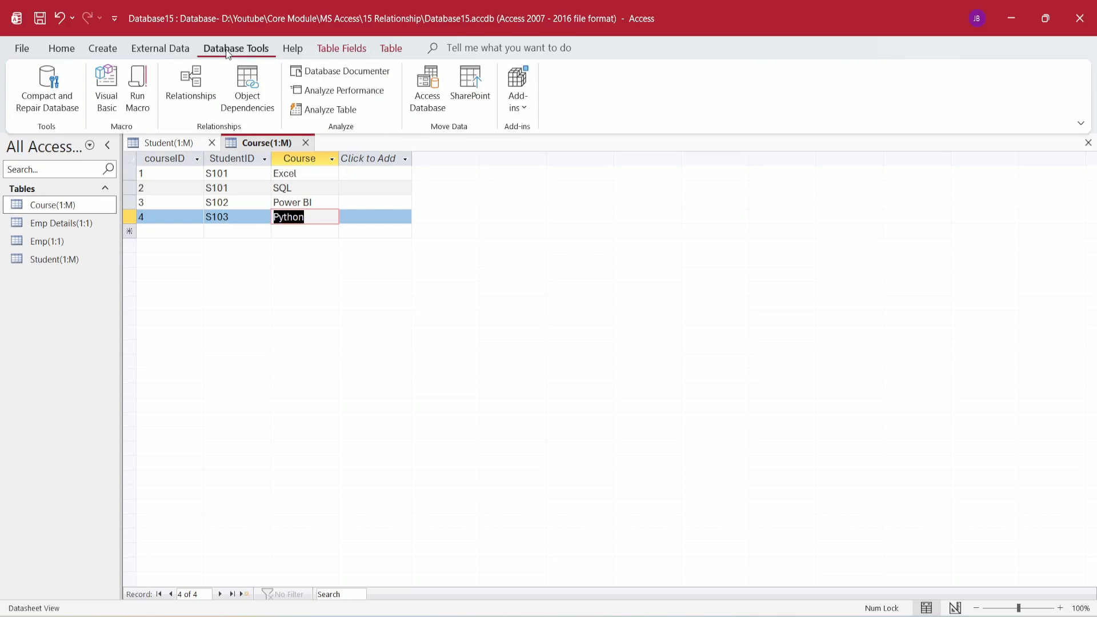
left_click(190, 82)
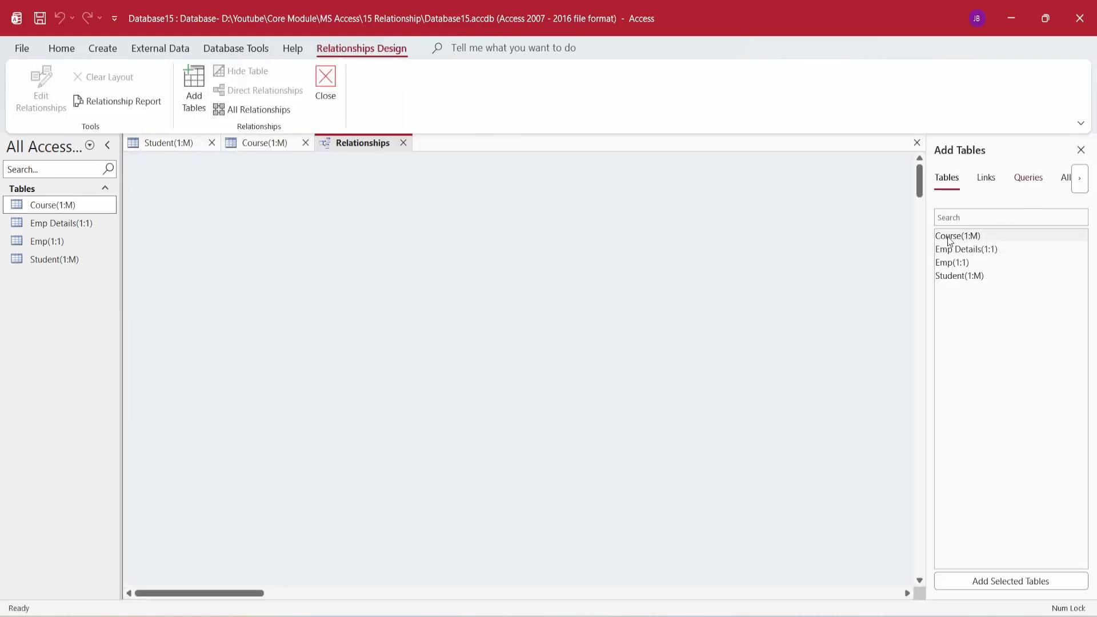
double_click(953, 277)
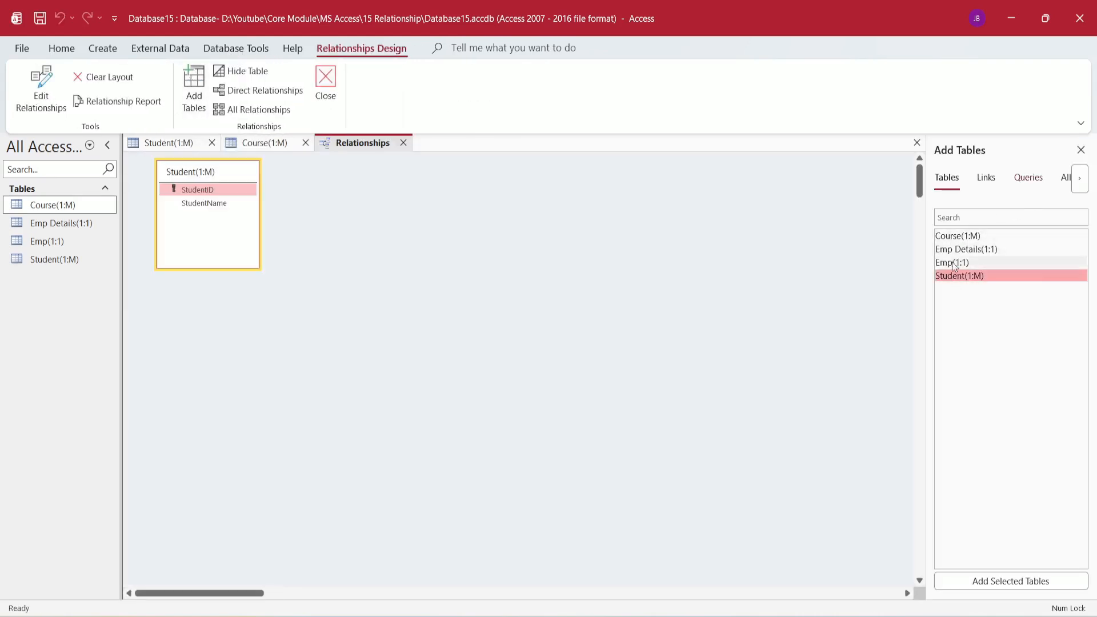
double_click(960, 236)
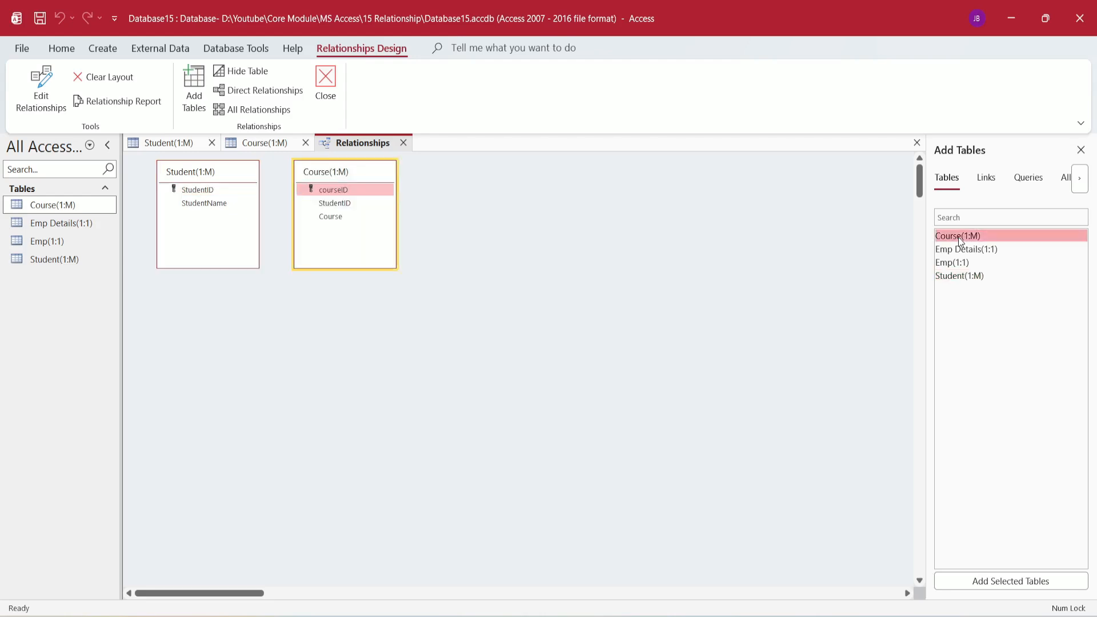
left_click_drag(375, 169, 518, 171)
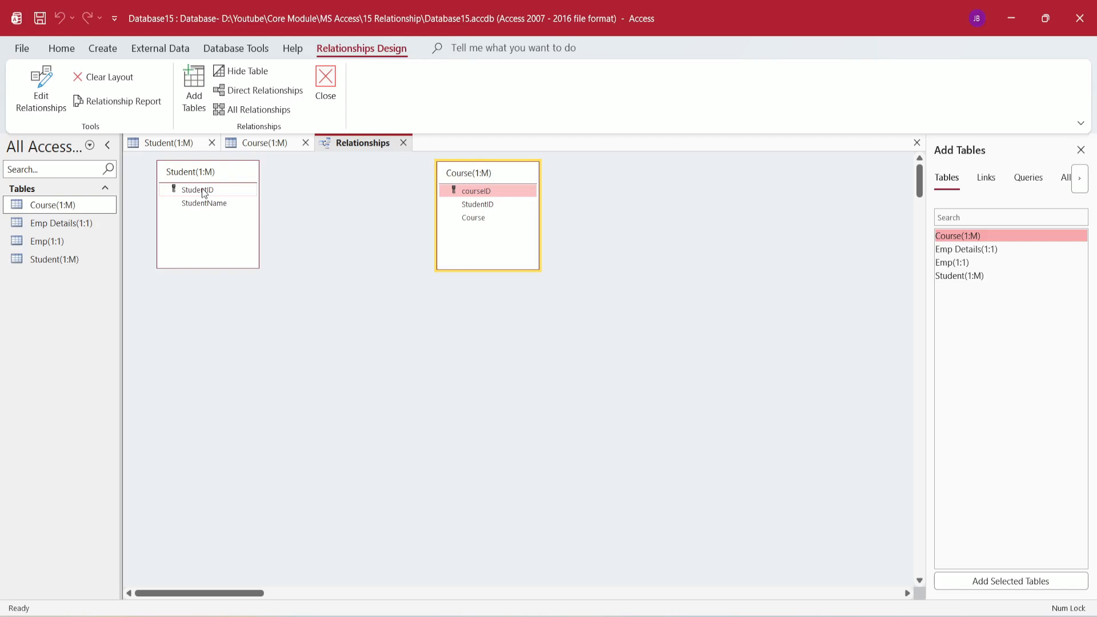
Create a one-to-many relationship from StudentID in Student(1:M) to StudentID in Course(1:M).
left_click_drag(204, 192, 493, 208)
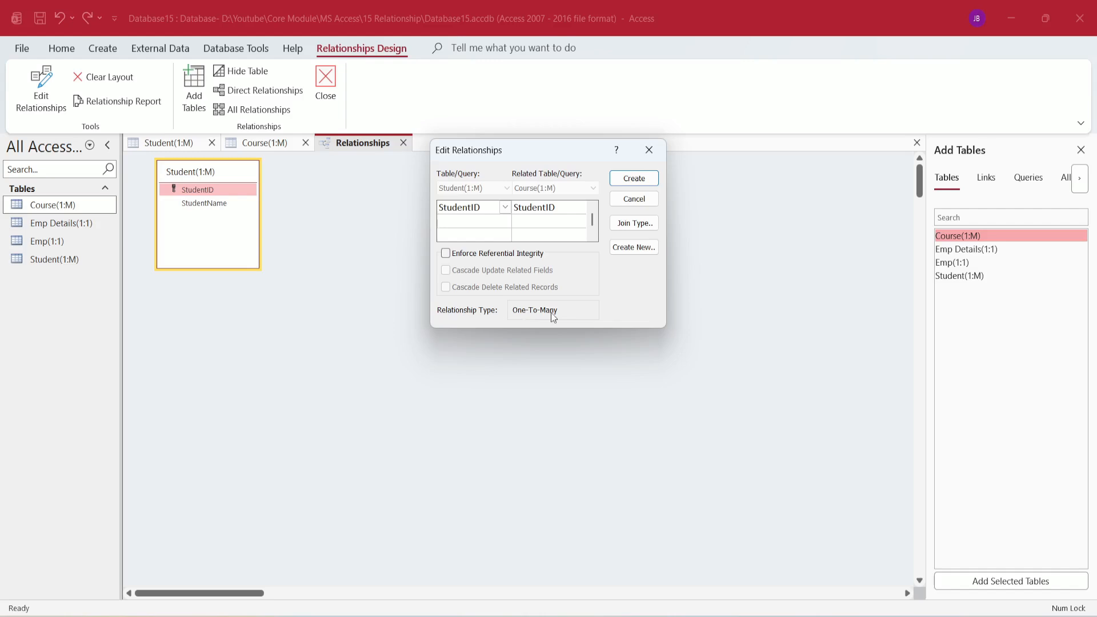
left_click(633, 178)
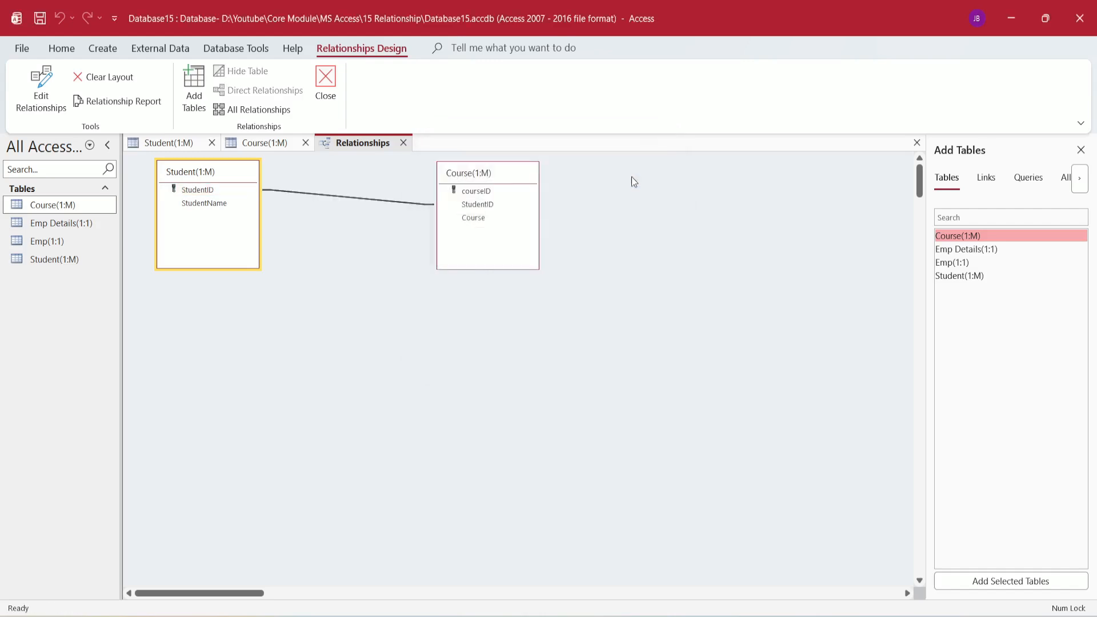
left_click(385, 202)
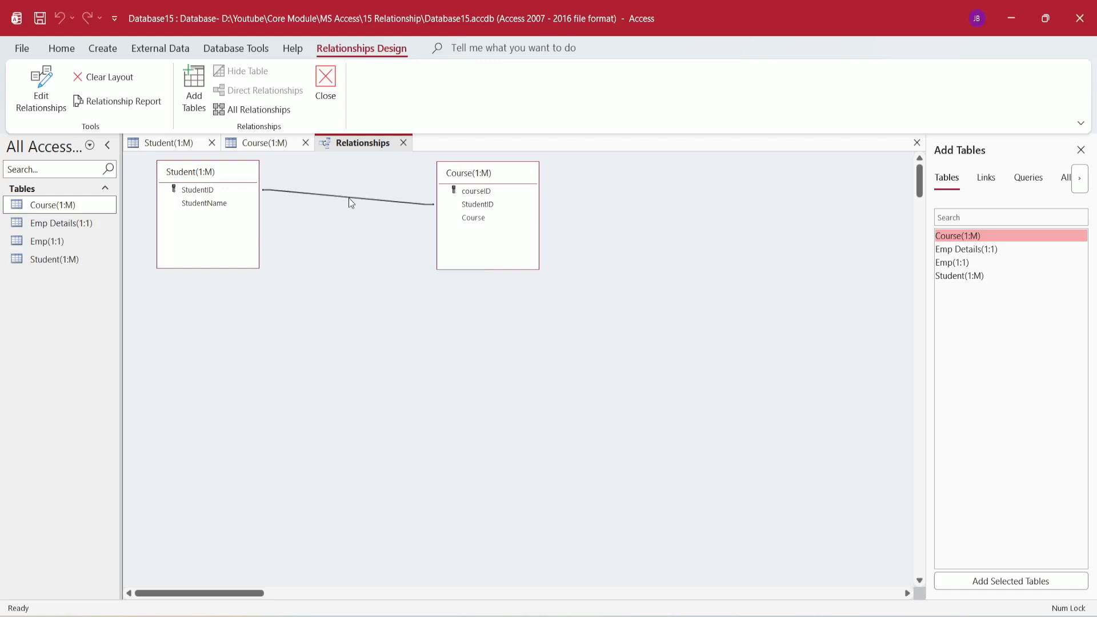
right_click(349, 198)
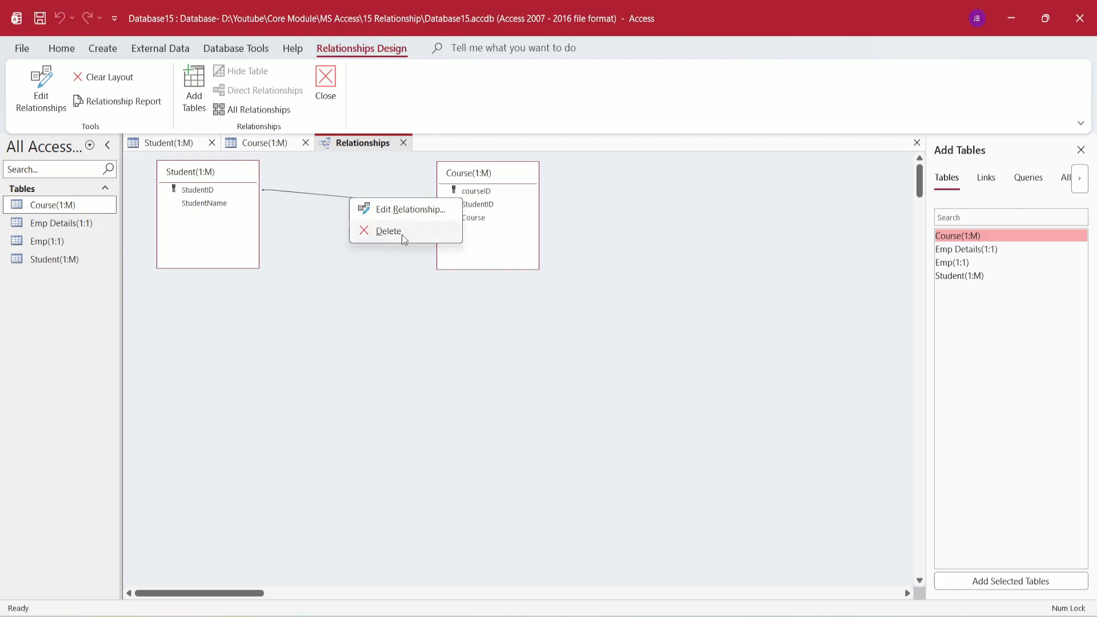
left_click(388, 301)
Close the Relationships window saving its layout, and close the Course(1:M) and Student(1:M) tables.
left_click(404, 144)
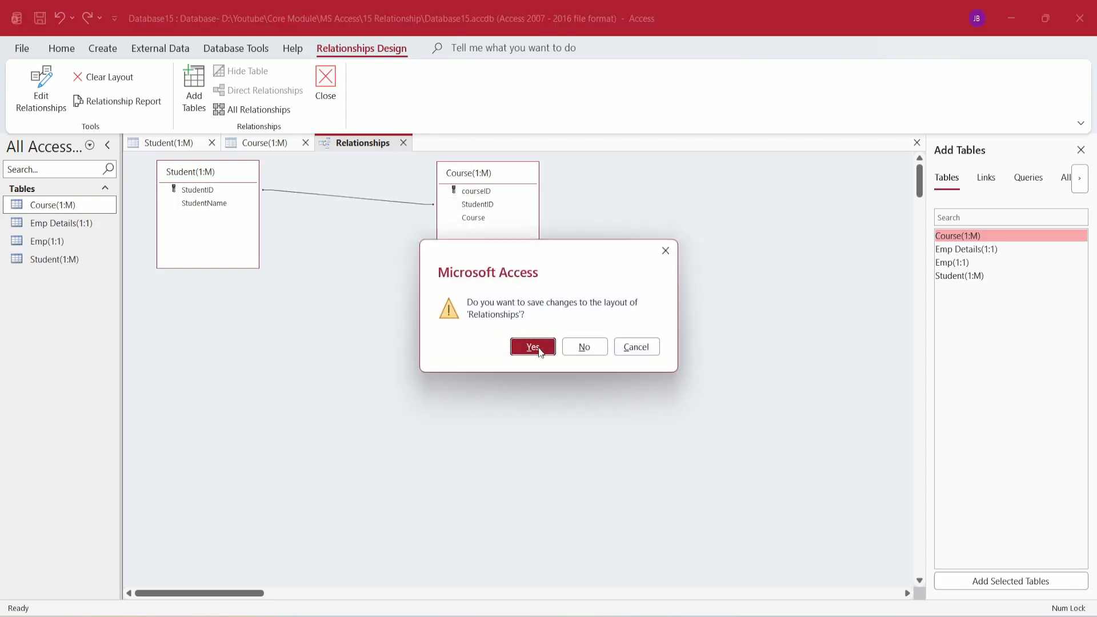
left_click(550, 360)
left_click(306, 144)
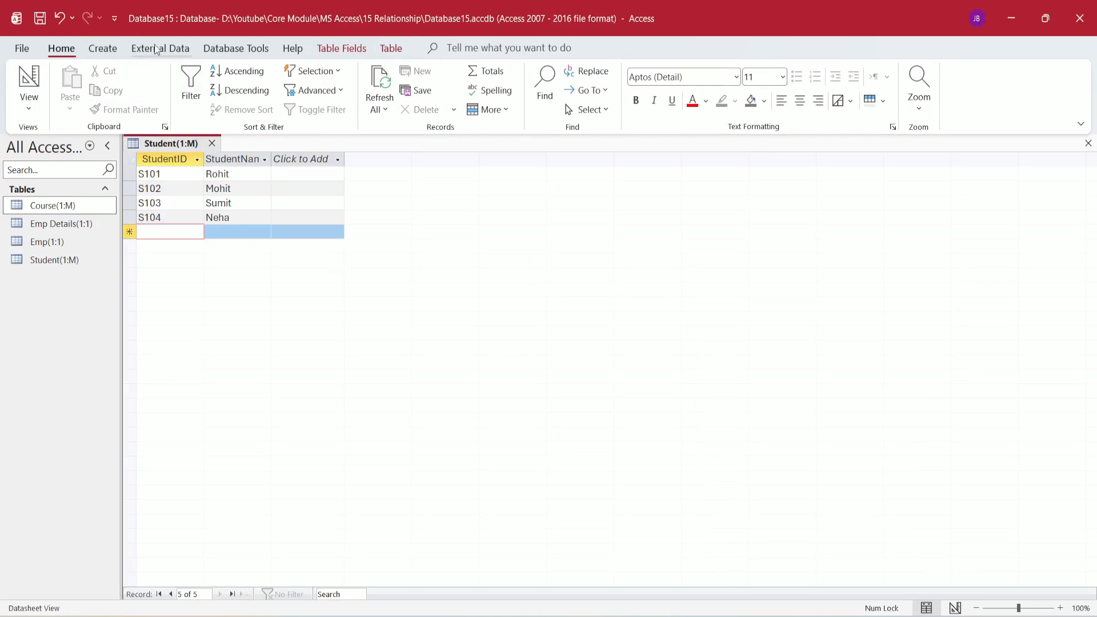
left_click(213, 143)
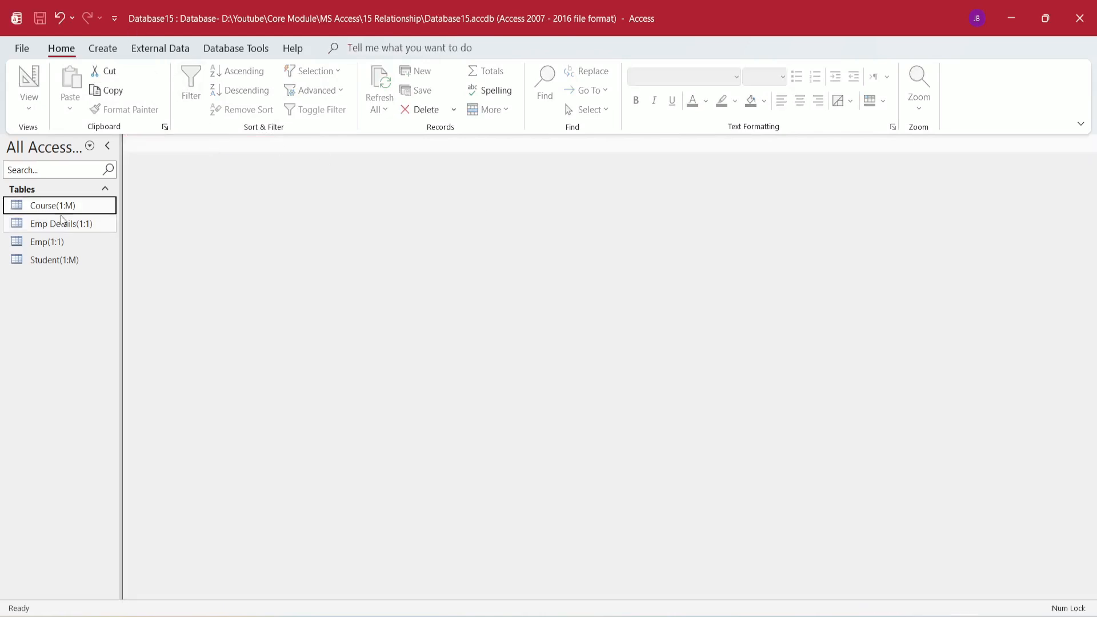
Reopen the Student(1:M) table, expand records S101, S102 and S104 to examine their related courses, and close the table.
double_click(55, 261)
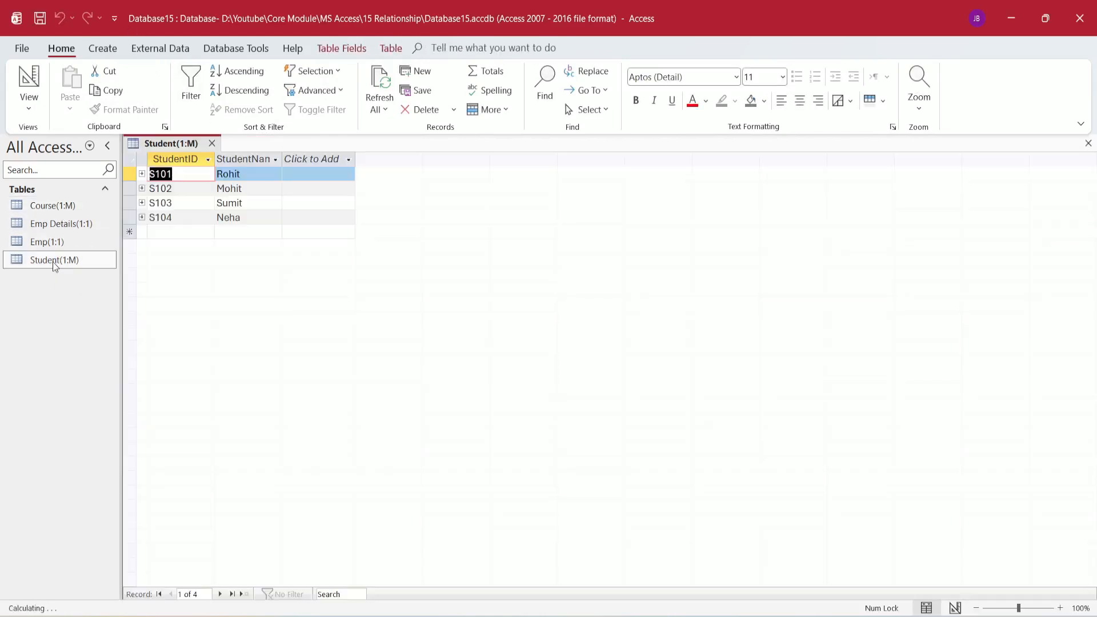
left_click(141, 174)
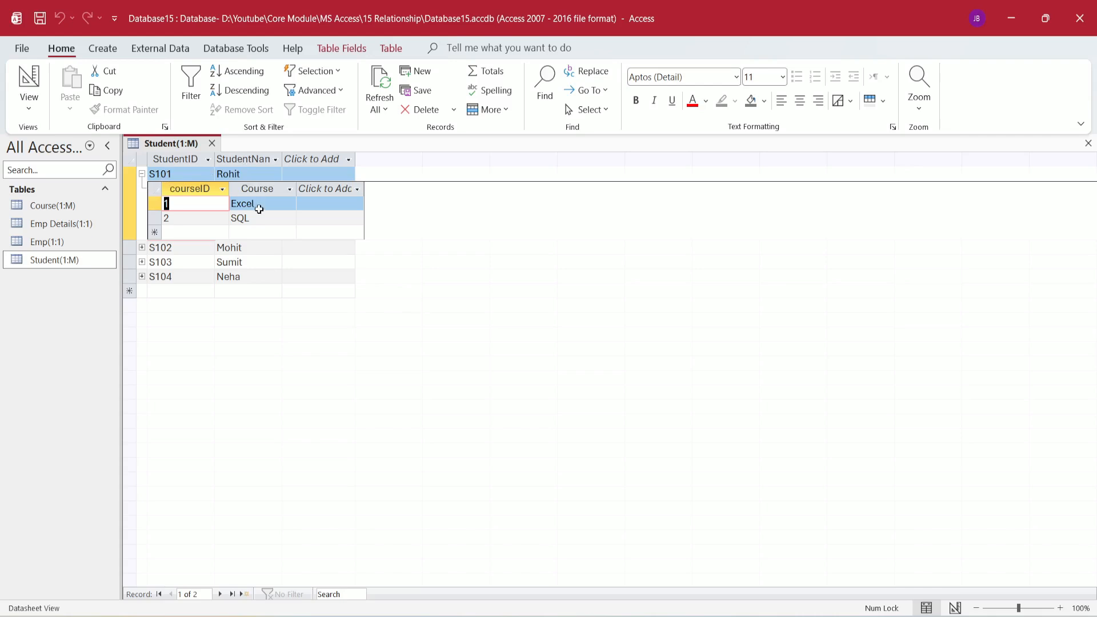
left_click(141, 247)
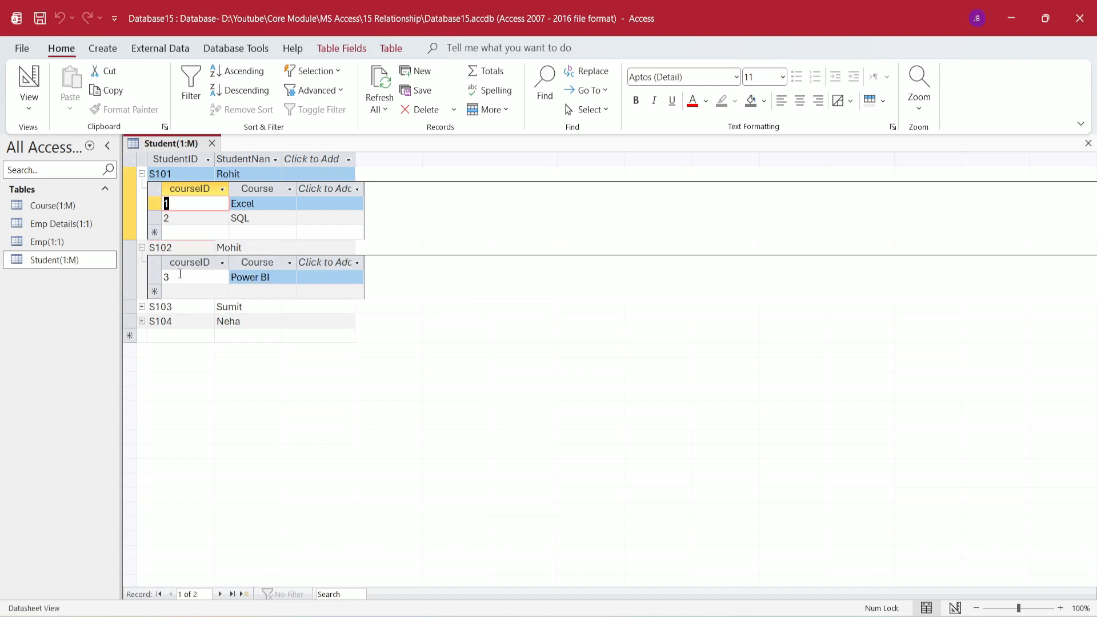
left_click(142, 322)
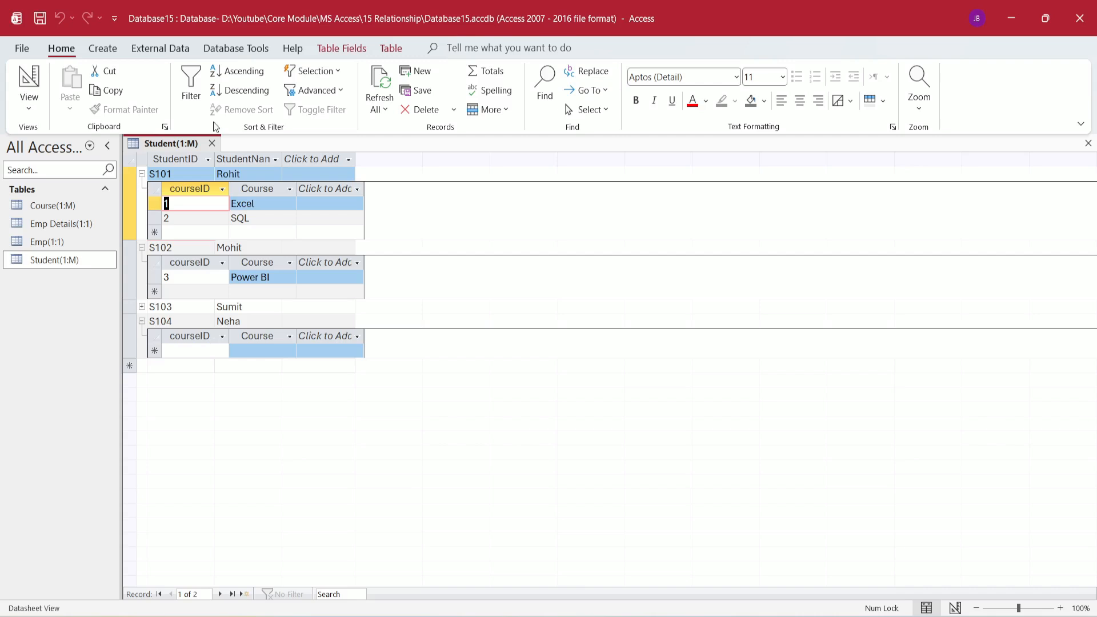
left_click(212, 143)
Create a new table in Design view with three Short Text fields: Empid, Ename and Department.
left_click(104, 49)
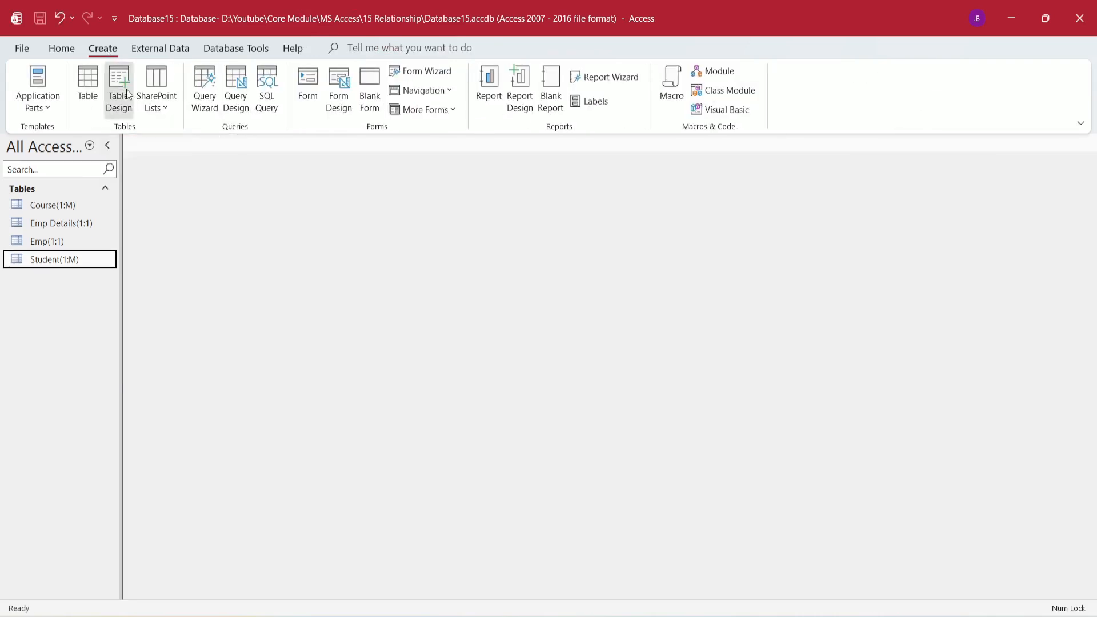
left_click(125, 89)
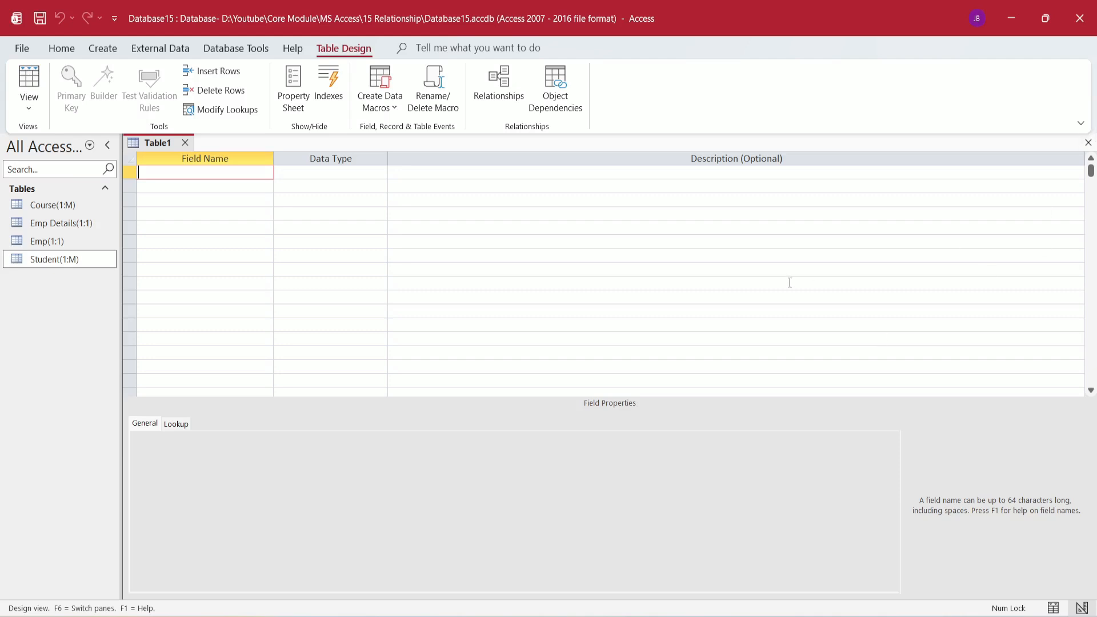
type("Empid")
key("Tab")
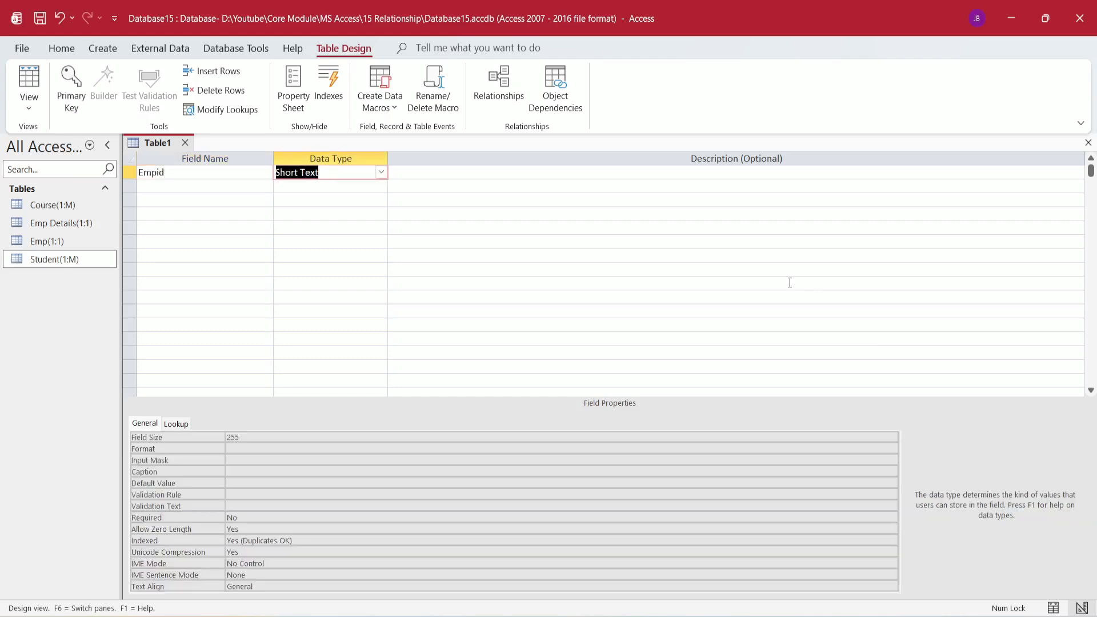
key("Tab")
key("Tab")
type("Ename")
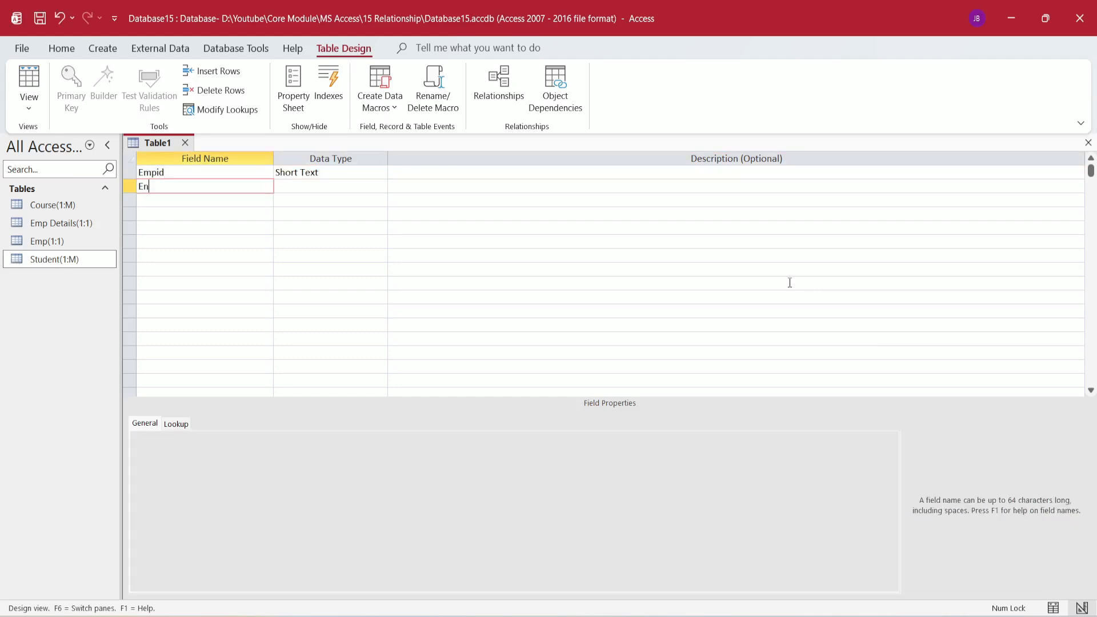
key("Tab")
key("Tab")
key("Tab")
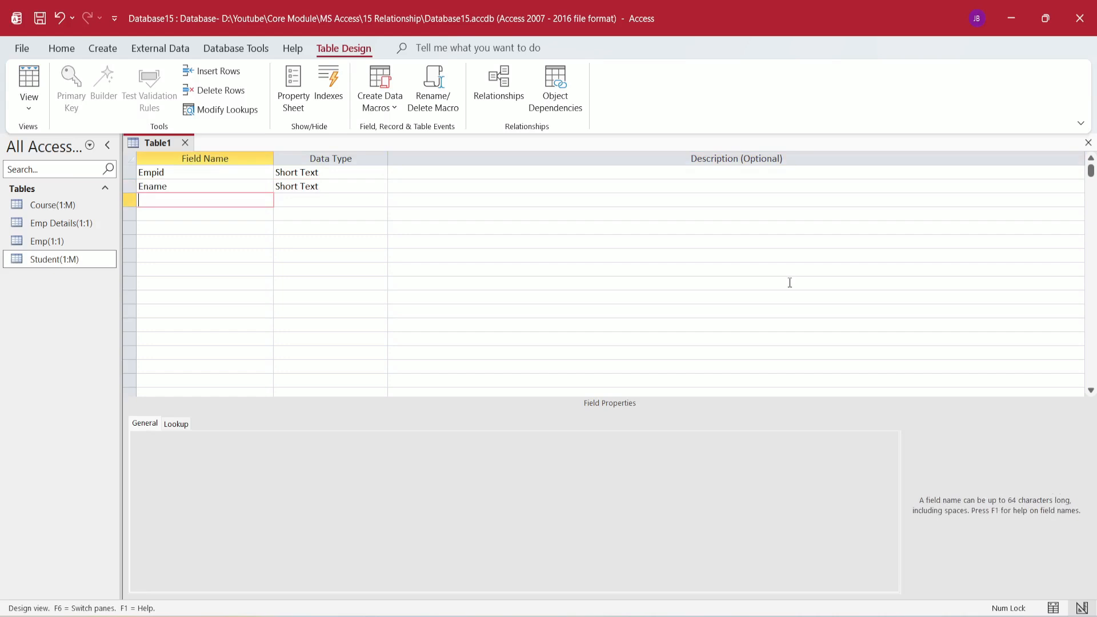
type("Department")
key("Tab")
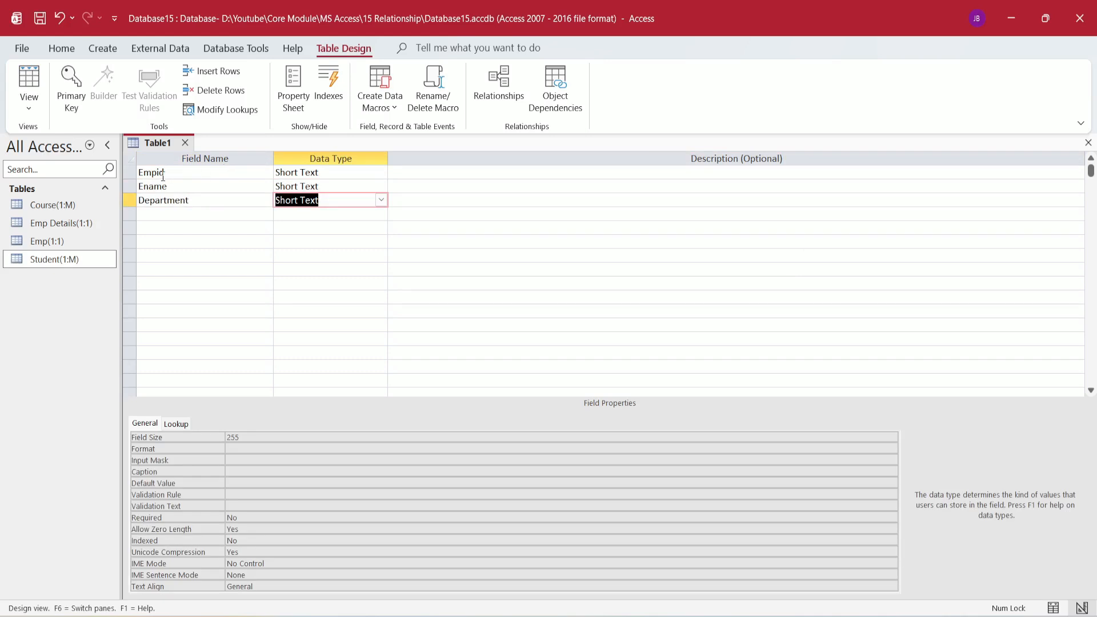
Make Empid the primary key and save the table as Employee(M:M).
left_click(130, 172)
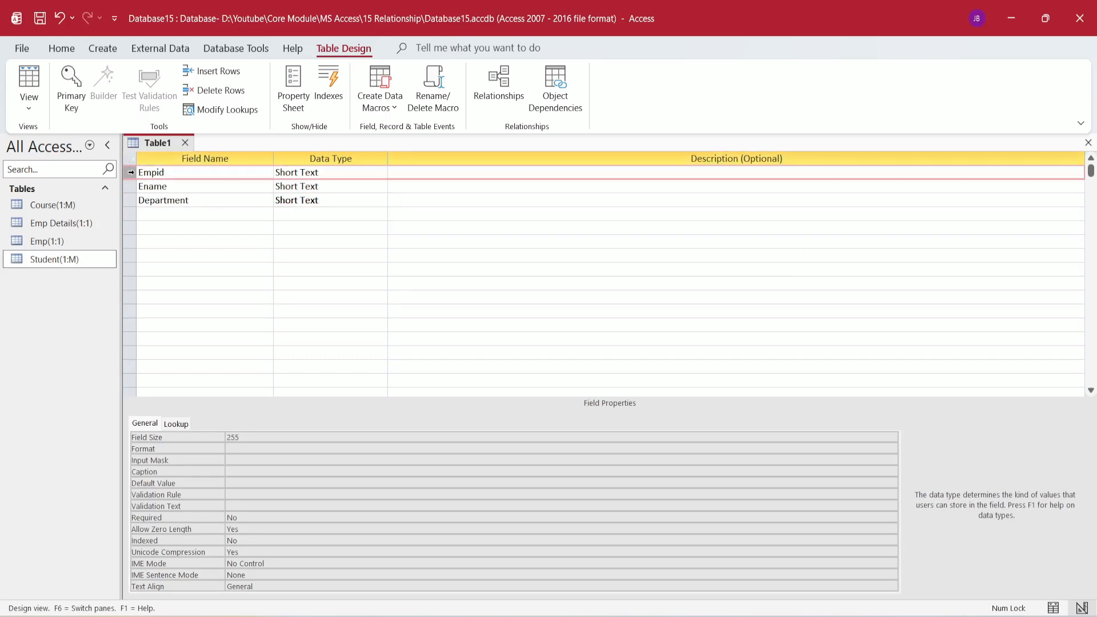
left_click(65, 91)
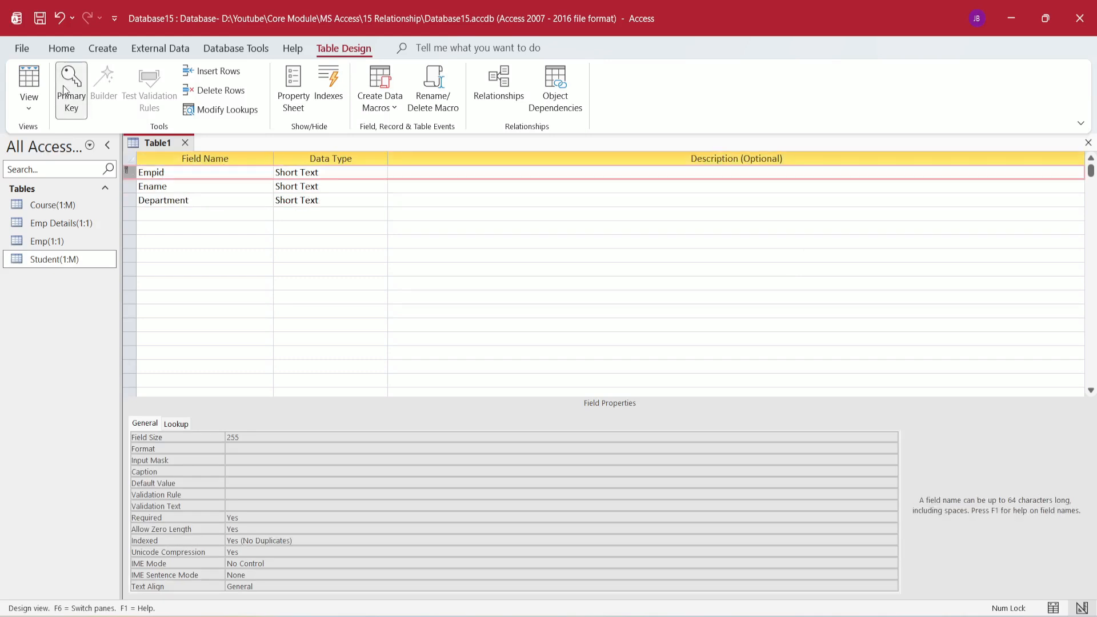
key("ctrl+s")
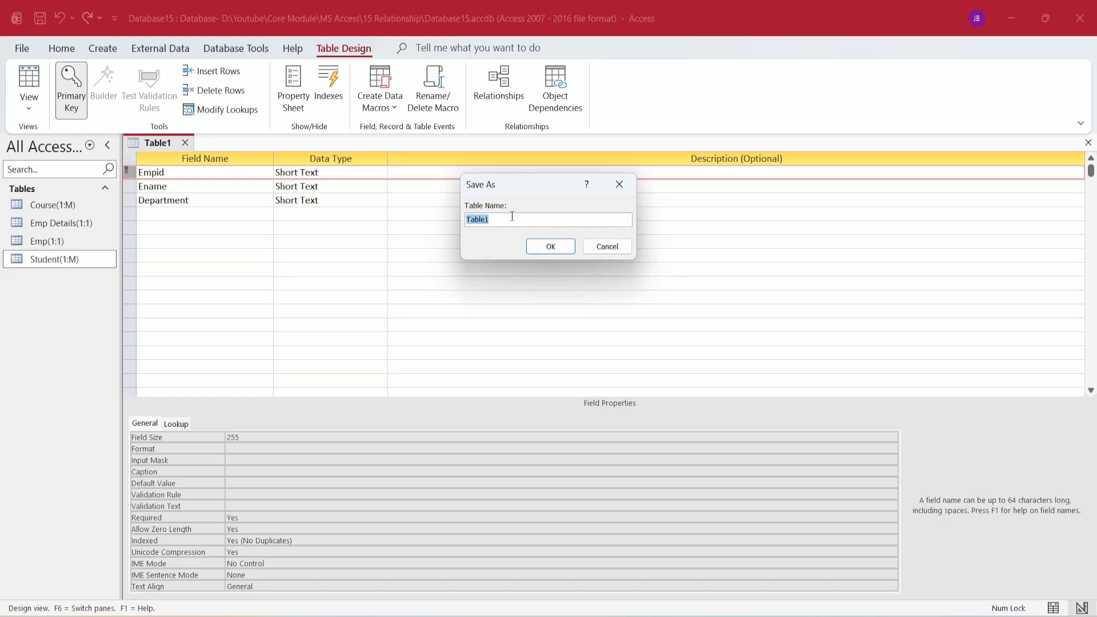
left_click(512, 217)
key("ctrl+a")
type("Employee(M:M)")
key("Return")
Open the Employee(M:M) table in Datasheet view and add record E101 with the employee's name and department IT.
double_click(50, 263)
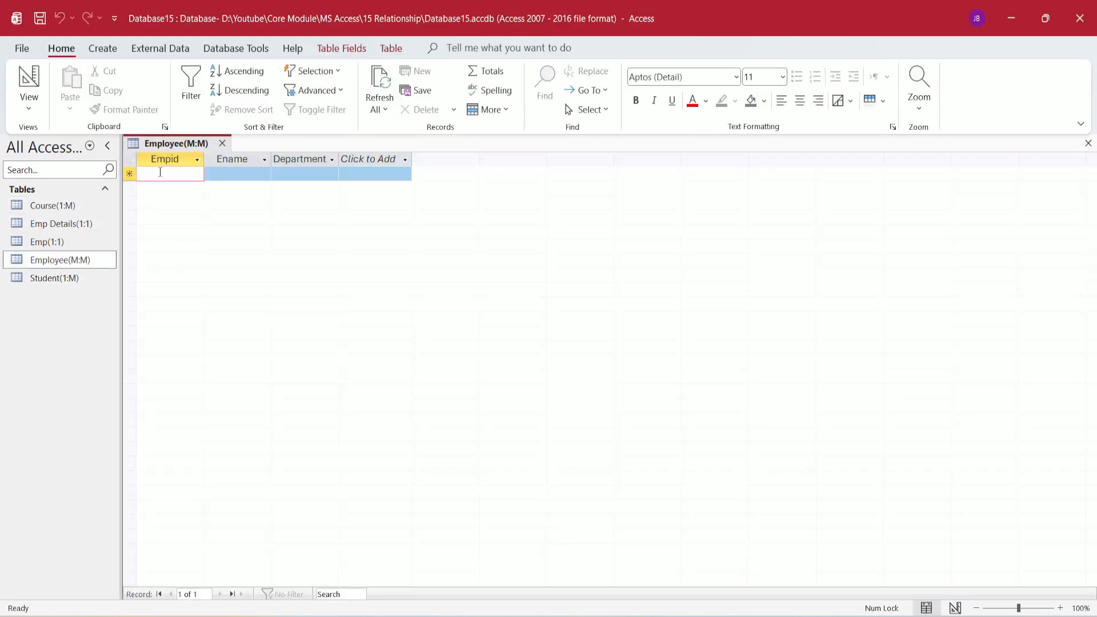
type("E")
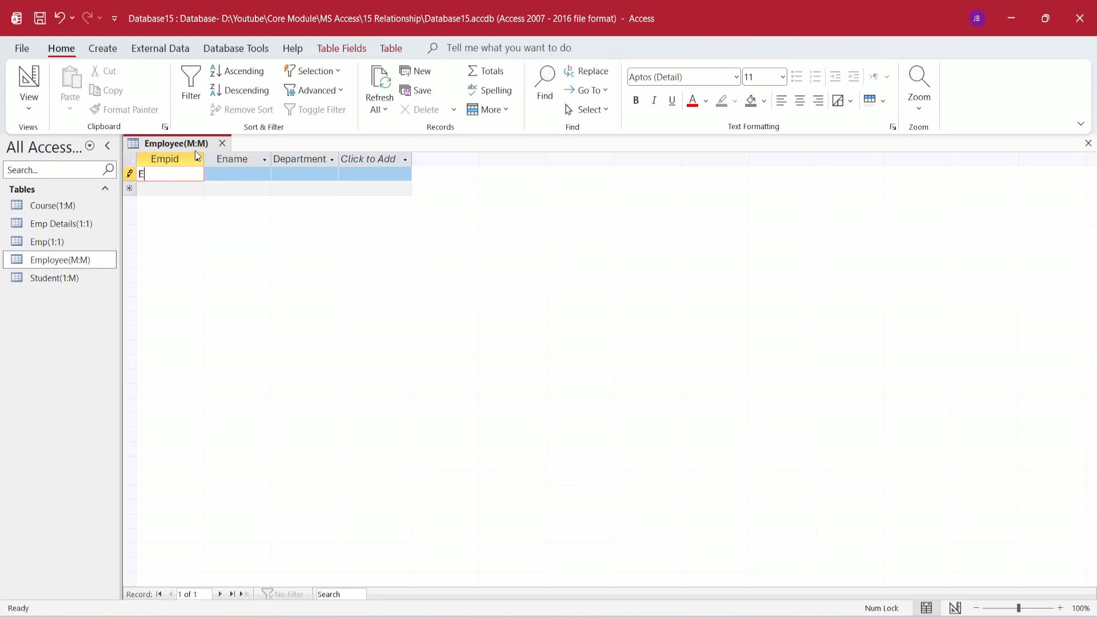
type("101")
key("Tab")
type("Rohit")
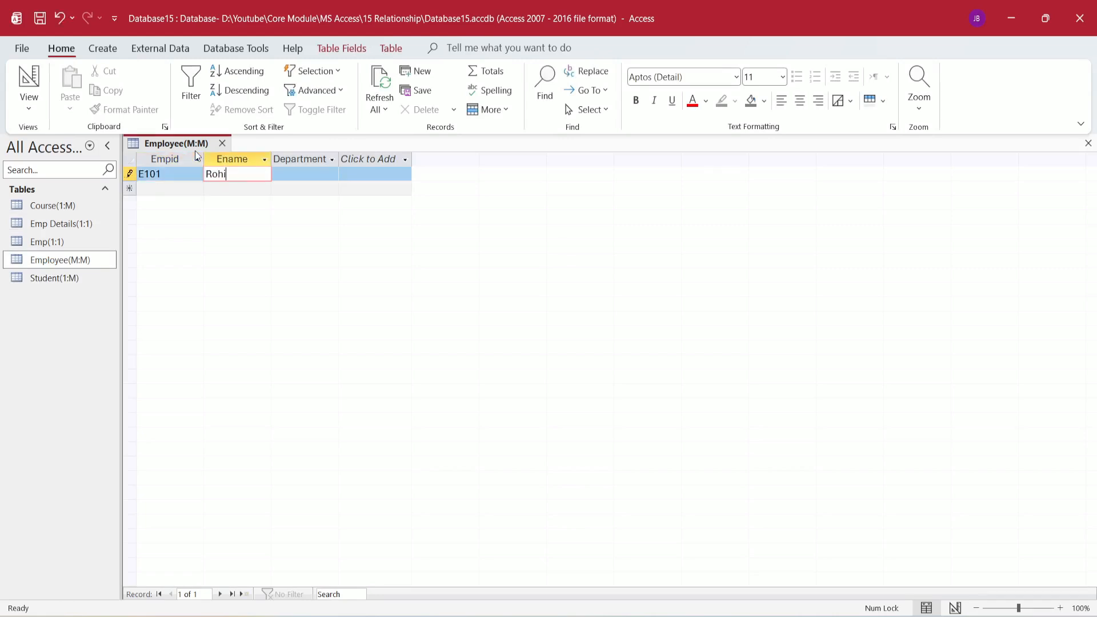
key("Tab")
key("Tab")
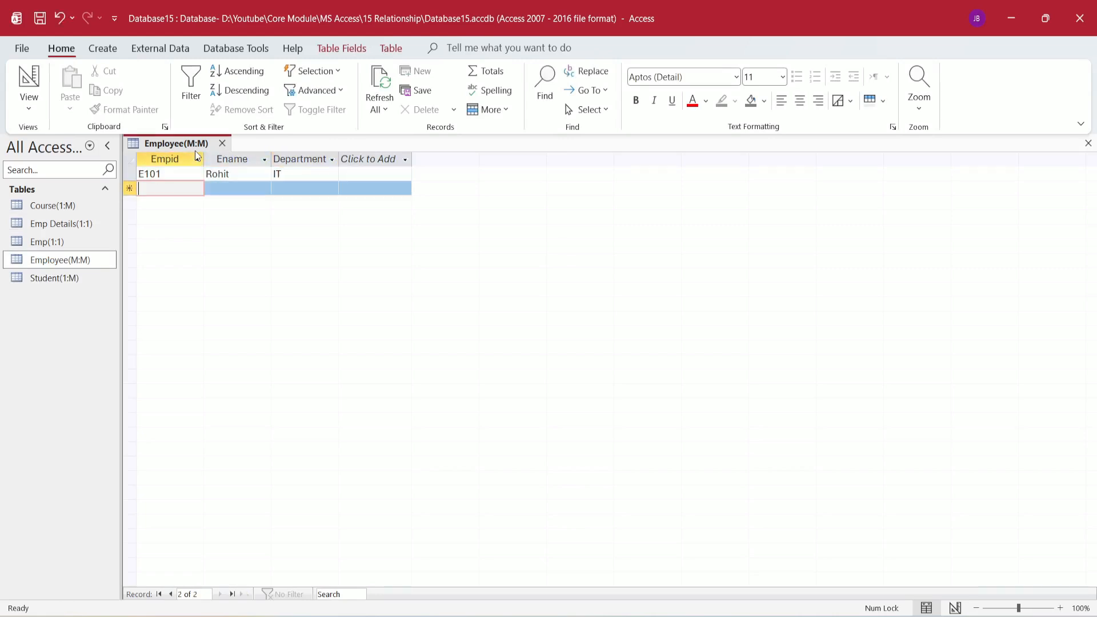
Add record E102 to Employee(M:M) with the employee's name and department HR.
type("E102")
key("Tab")
type("Mohit")
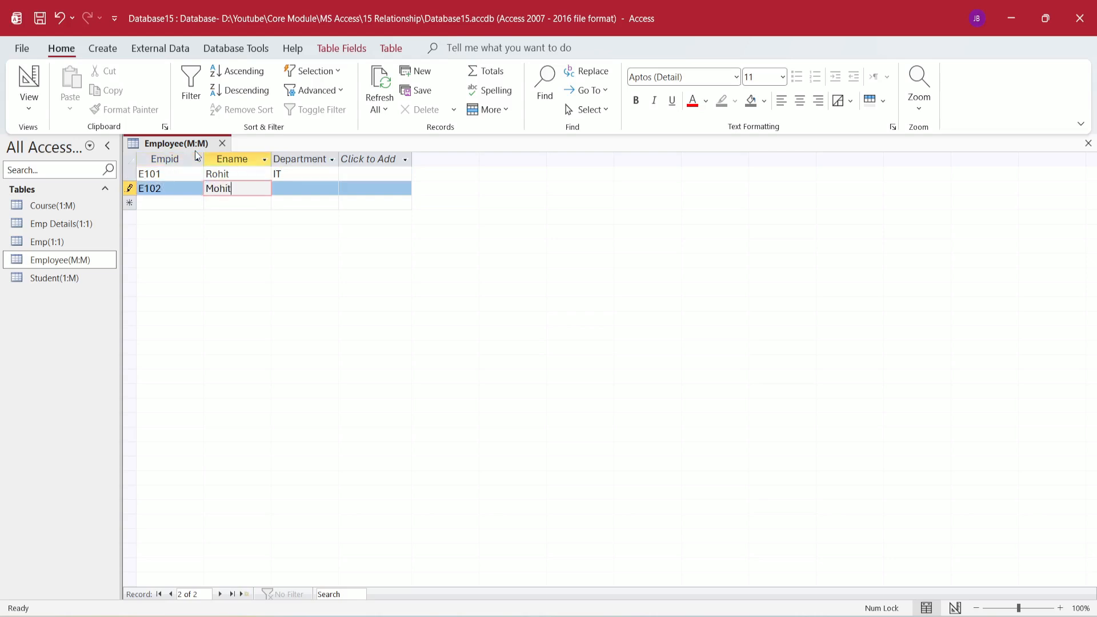
key("Tab")
type("HR")
key("Tab")
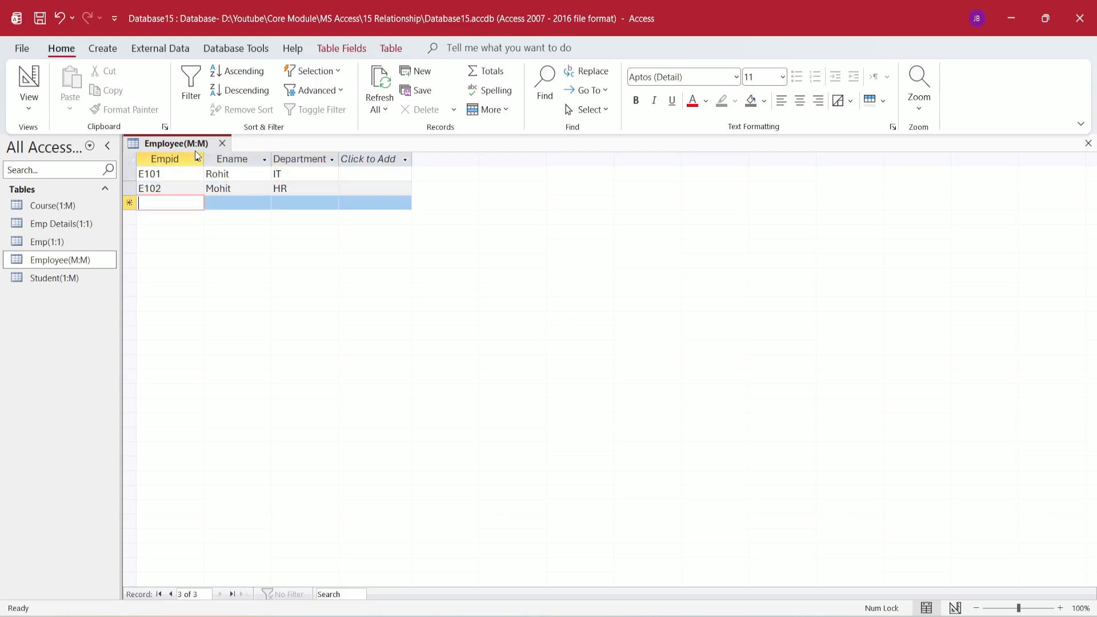
Add record E103 to Employee(M:M) with the employee's name and department Sales.
type("E103")
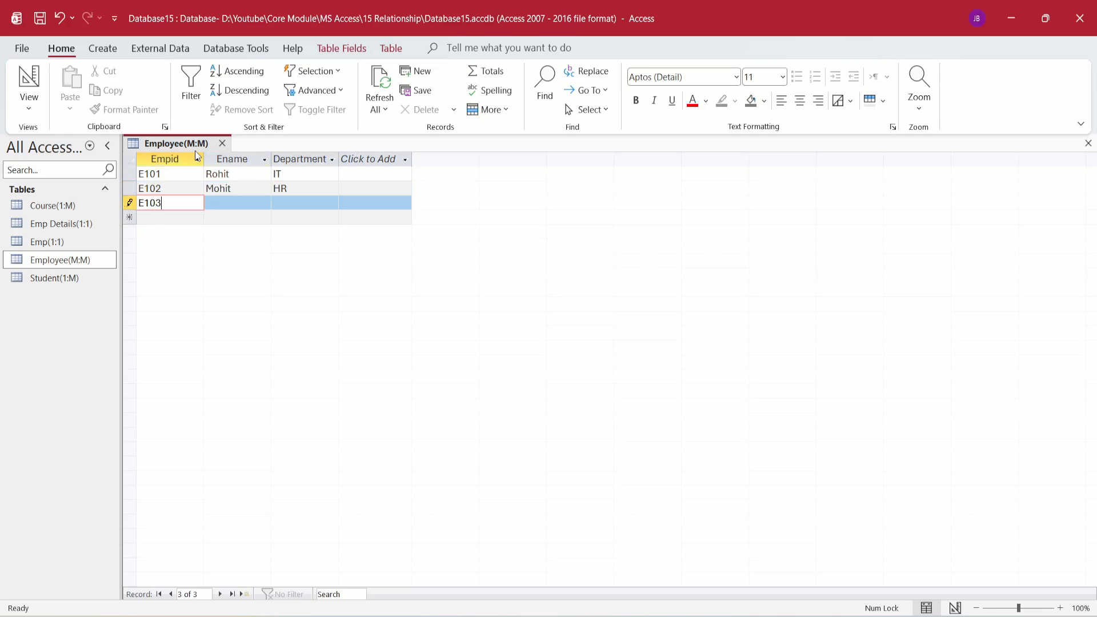
key("Tab")
type("Raj")
key("Tab")
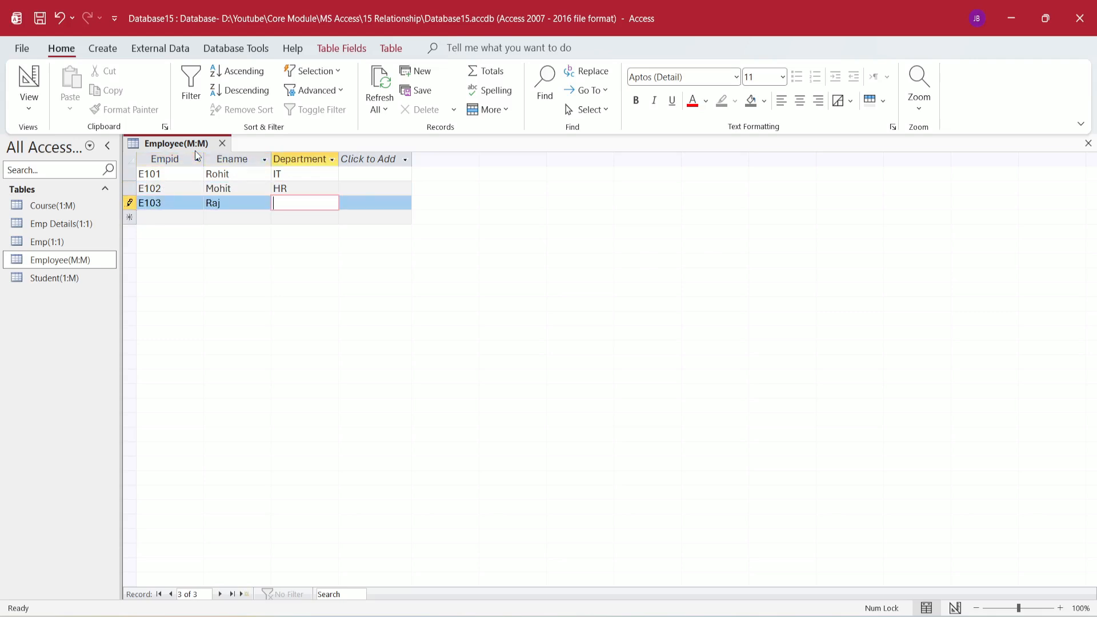
type("Sales")
key("Tab")
Add record E104 to Employee(M:M) with the employee's name and department IT.
type("E")
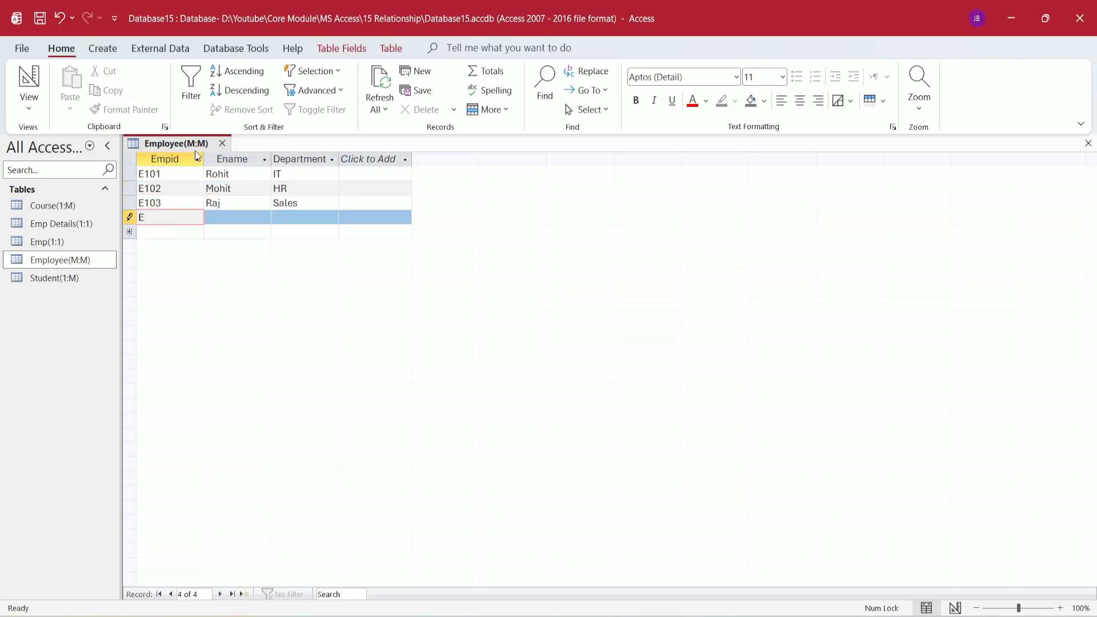
type("104")
key("Tab")
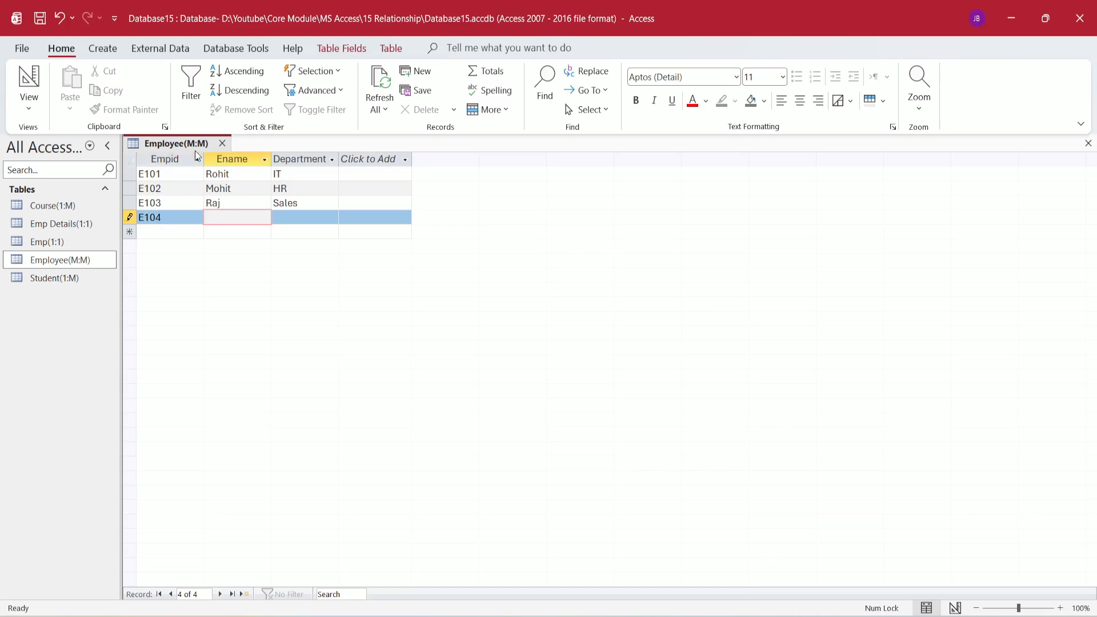
type("Sunita")
key("Tab")
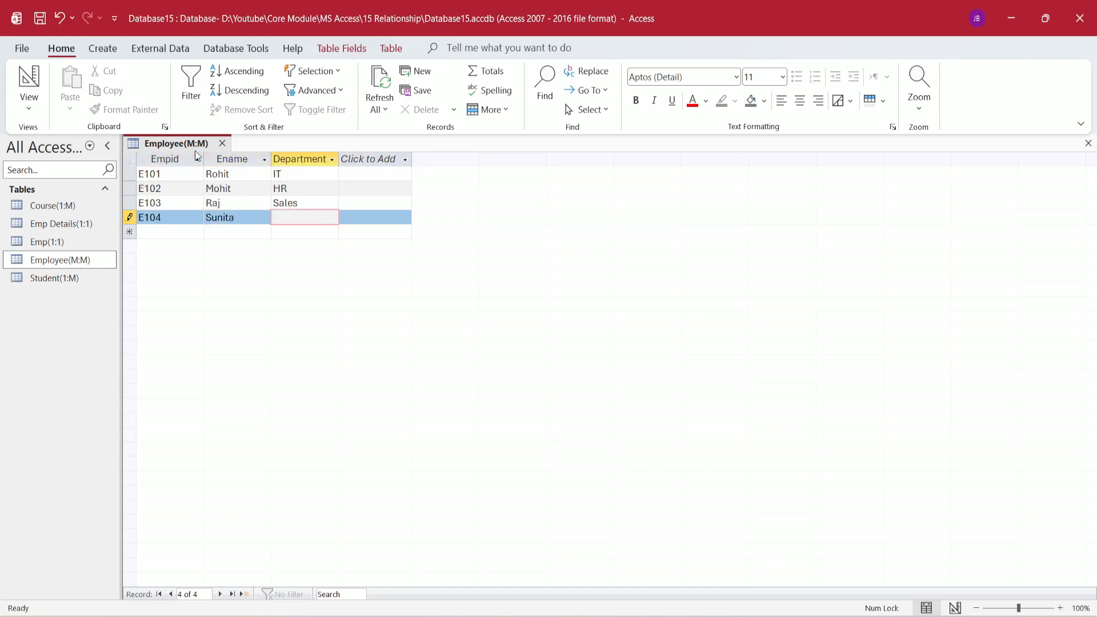
type("IT")
key("Tab")
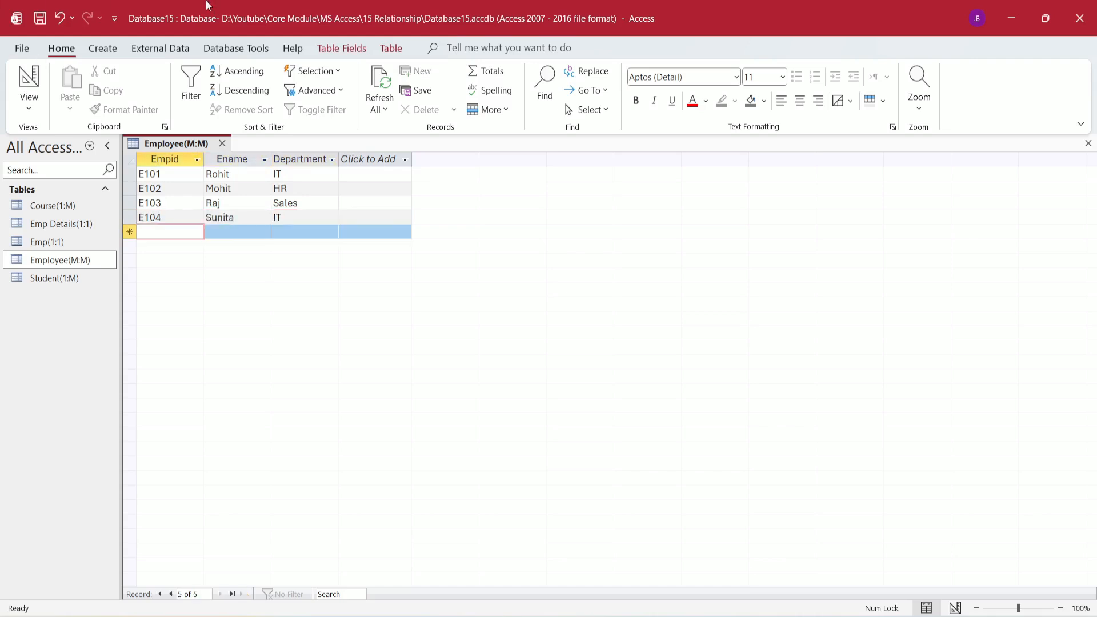
Create another table in Design view with three Short Text fields: ProjectID, ProjectName and Client.
left_click(96, 51)
left_click(127, 87)
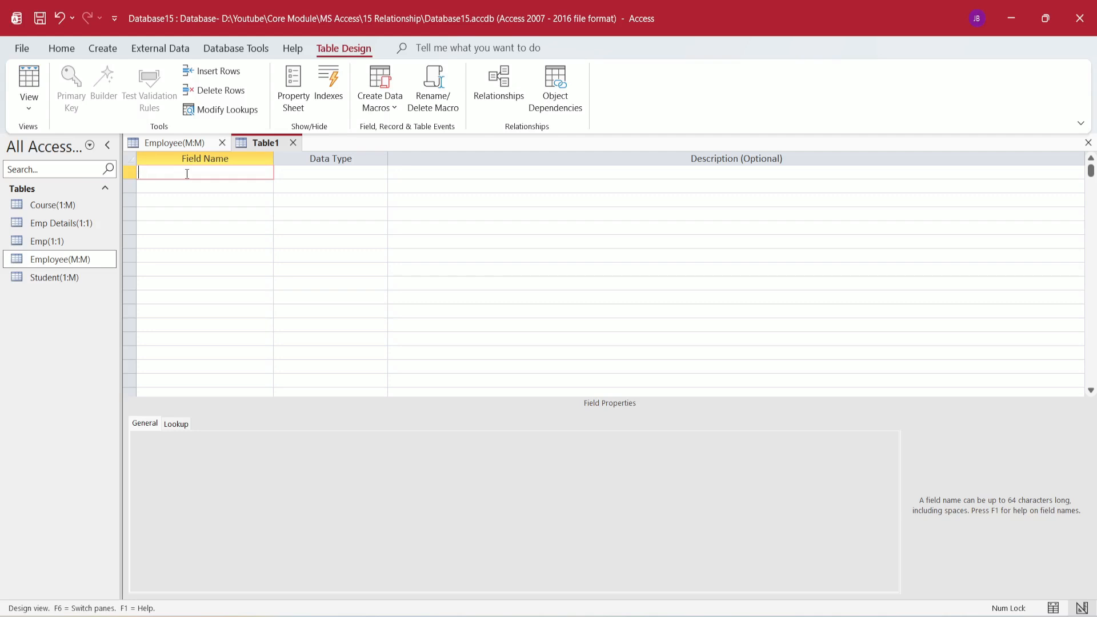
type("ProjectID")
key("Tab")
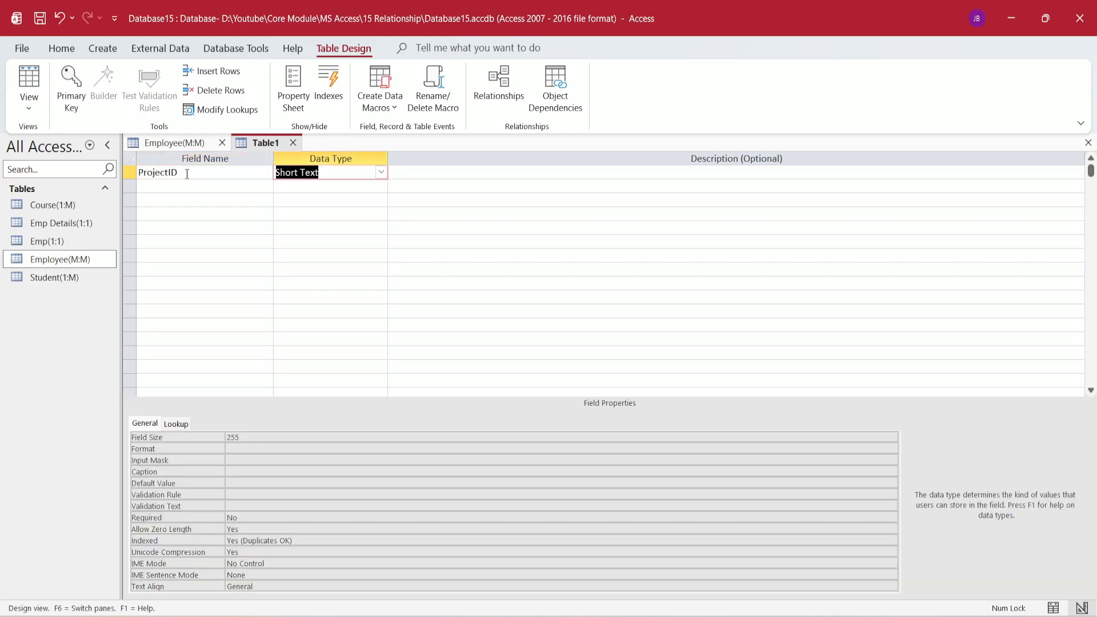
key("Tab")
key("Tab")
type("P")
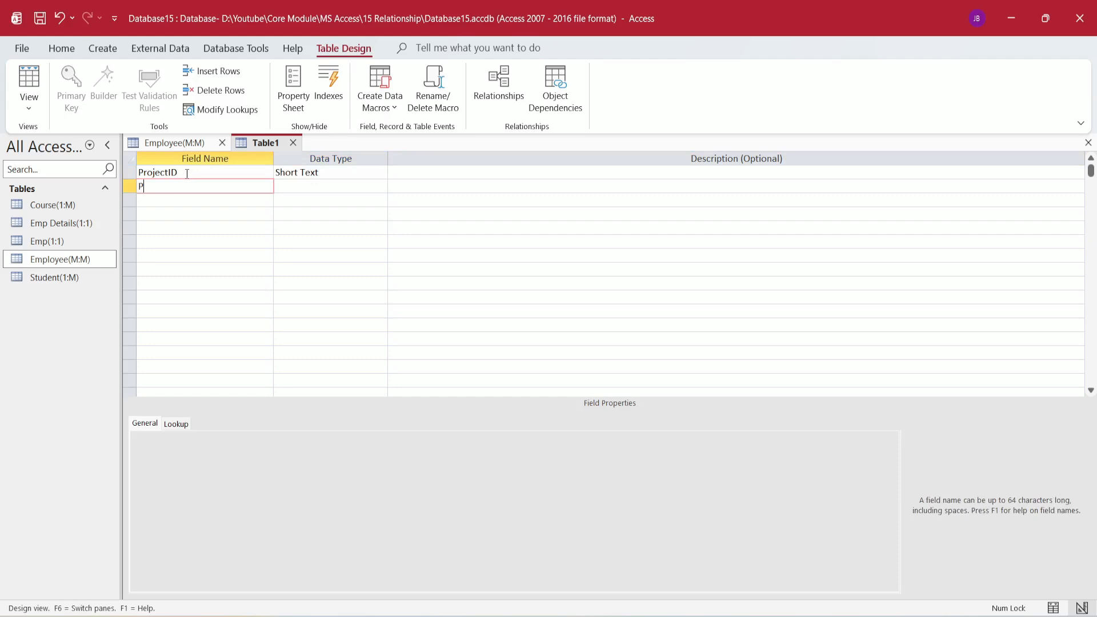
type("rojectName")
key("Tab")
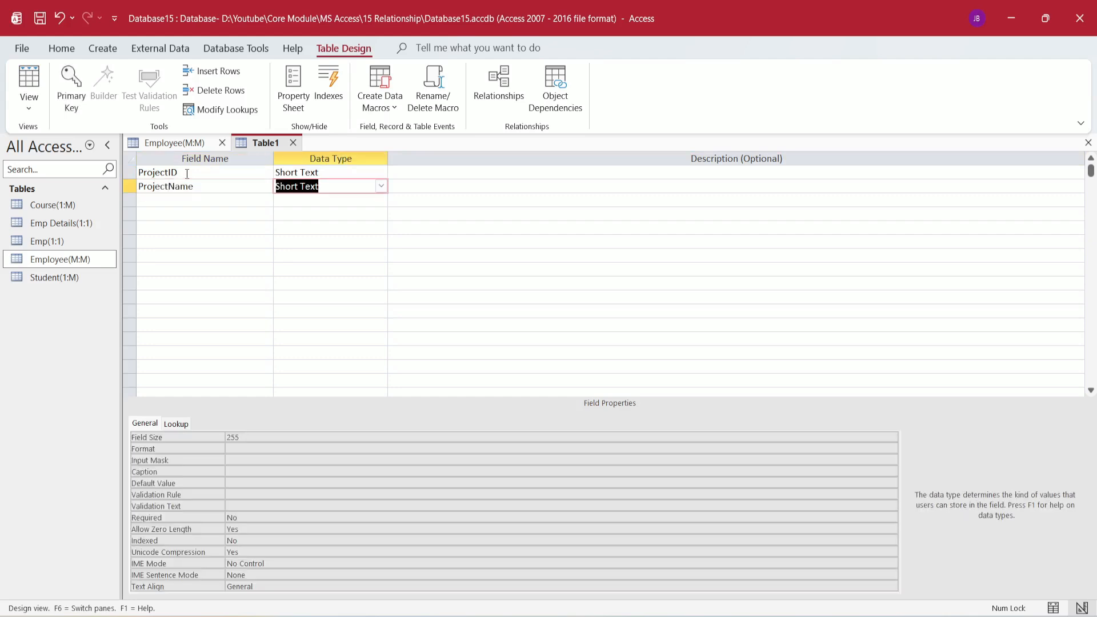
key("Tab")
key("Tab")
type("Cl")
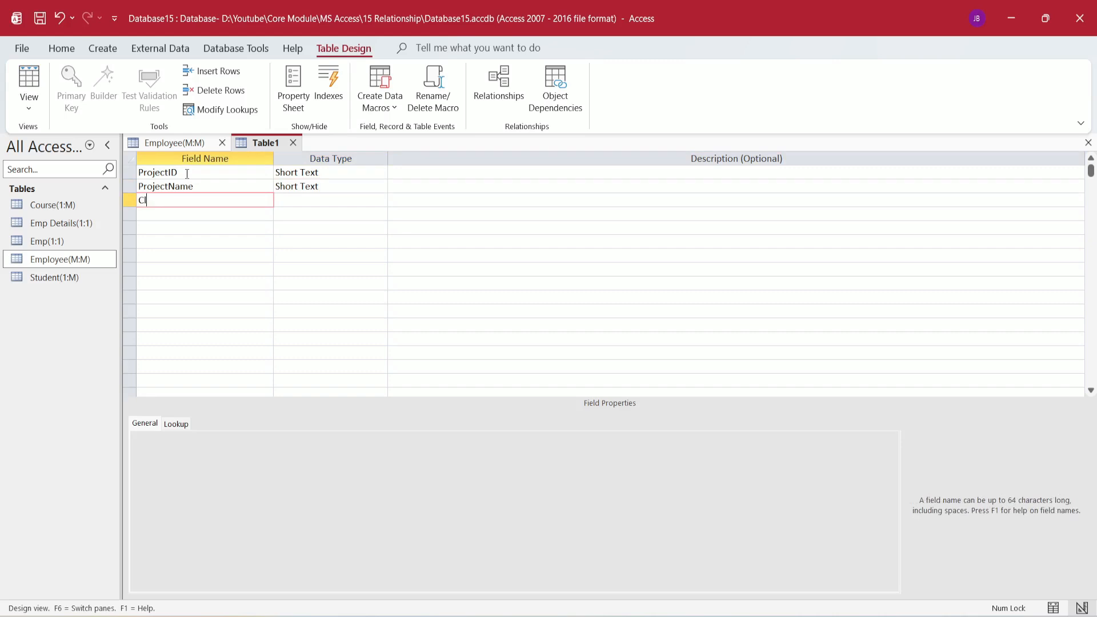
type("ient")
key("Tab")
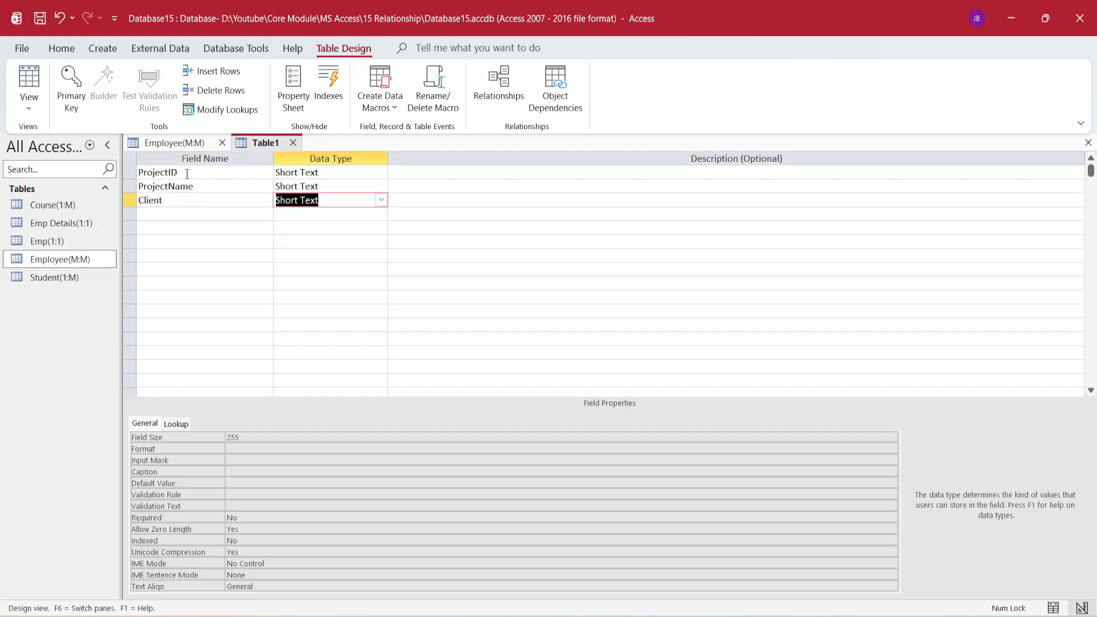
key("Tab")
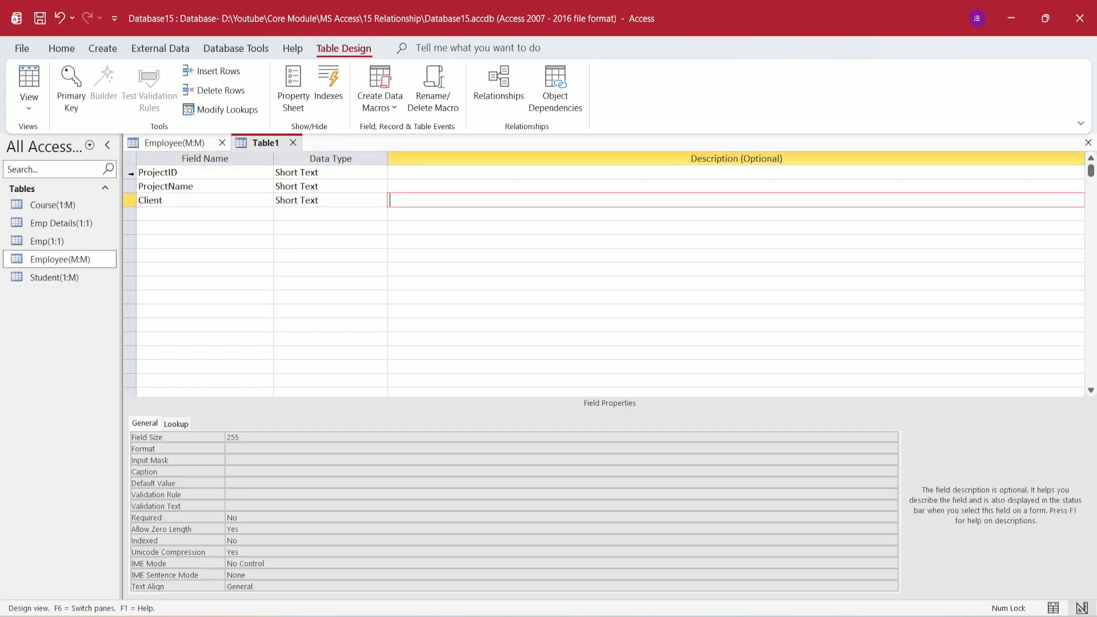
Make ProjectID the primary key and save the table as Project(M:M).
left_click(131, 173)
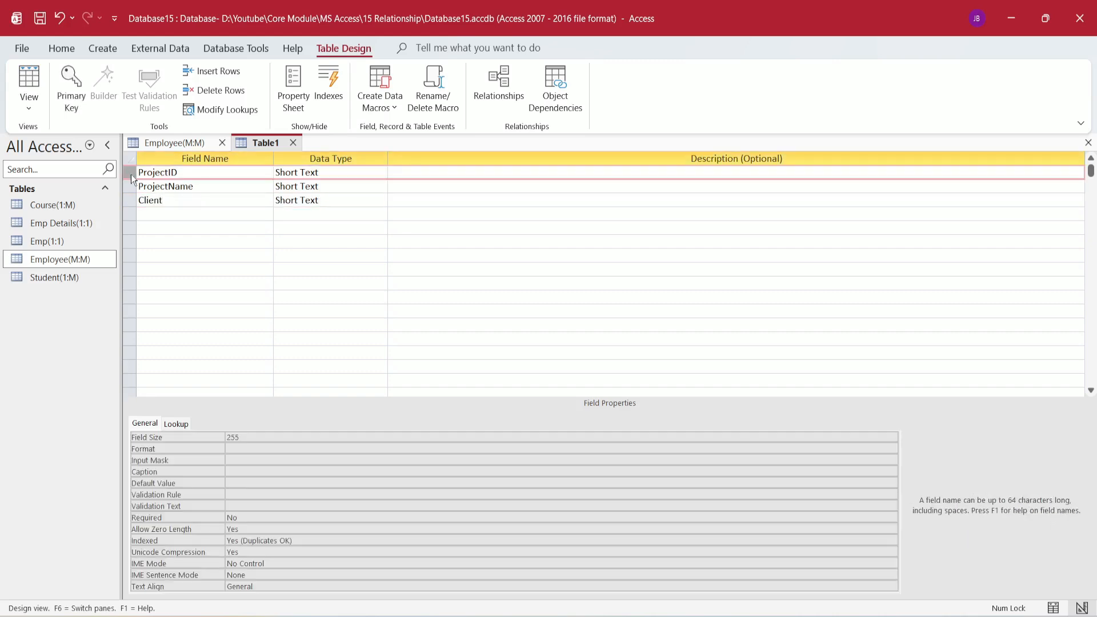
left_click(70, 91)
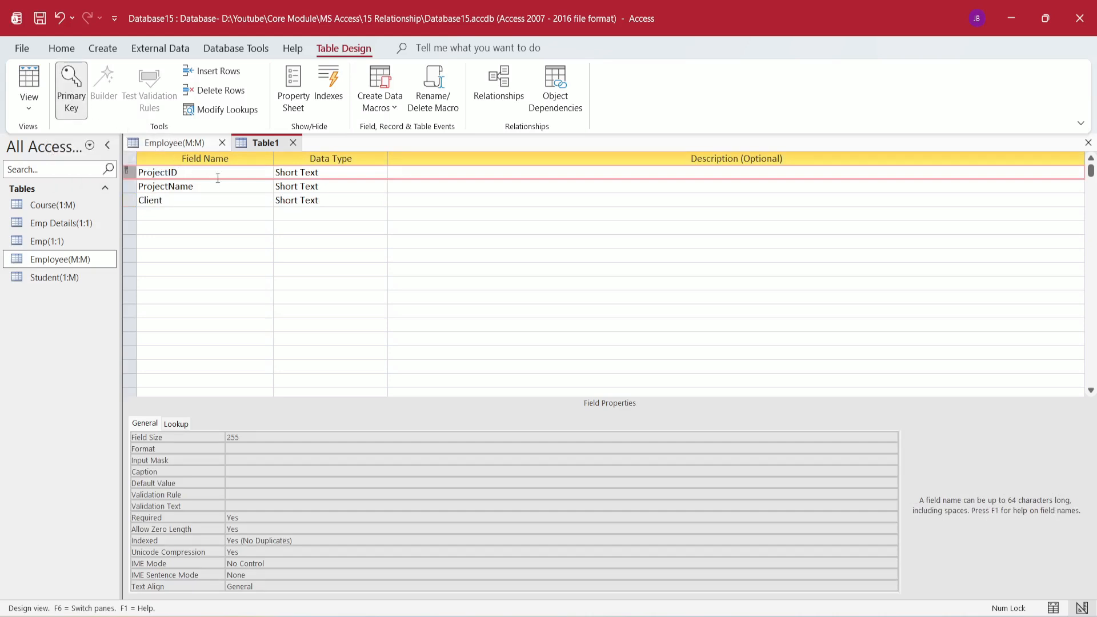
key("ctrl+s")
key("BackSpace")
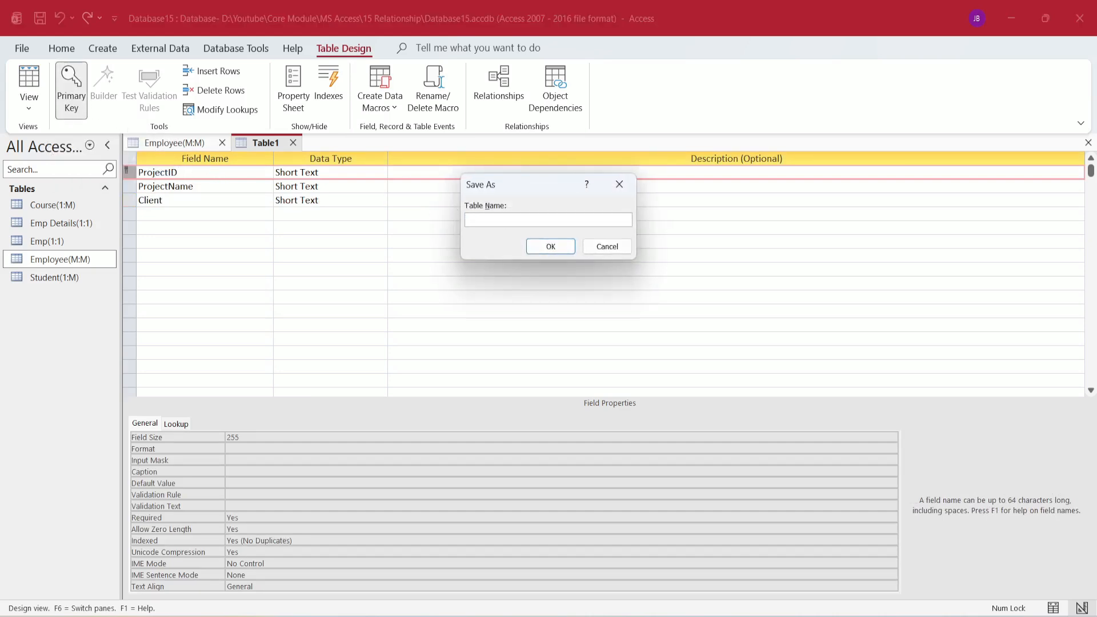
type("Project(M:M)")
key("Return")
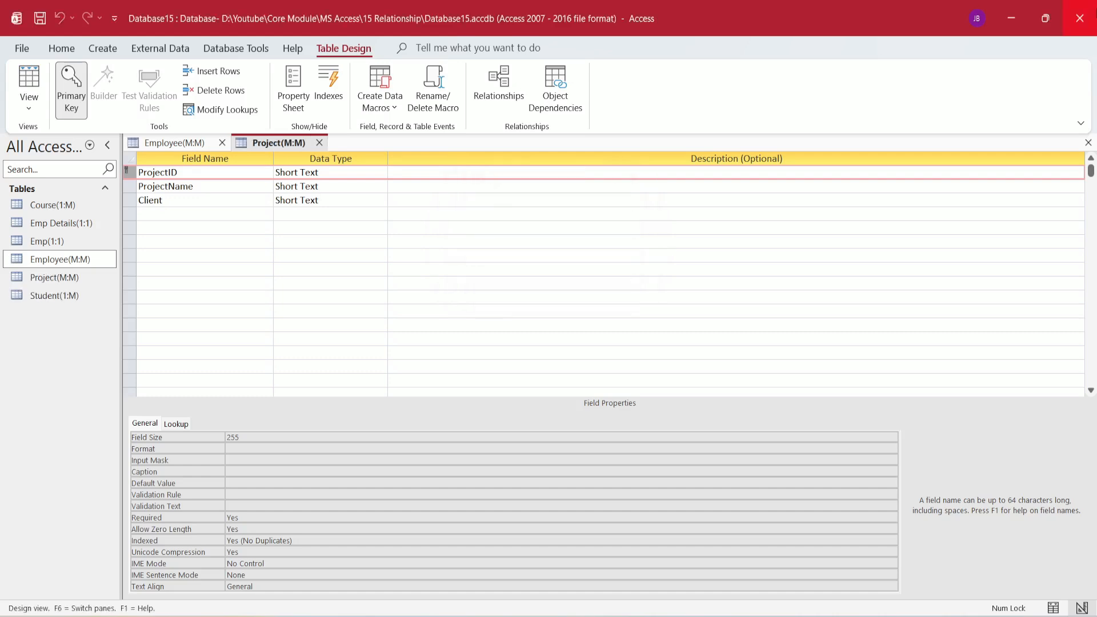
Open Project(M:M) in Datasheet view and add record P101 with project name ERPSystem and client ABC.
double_click(45, 282)
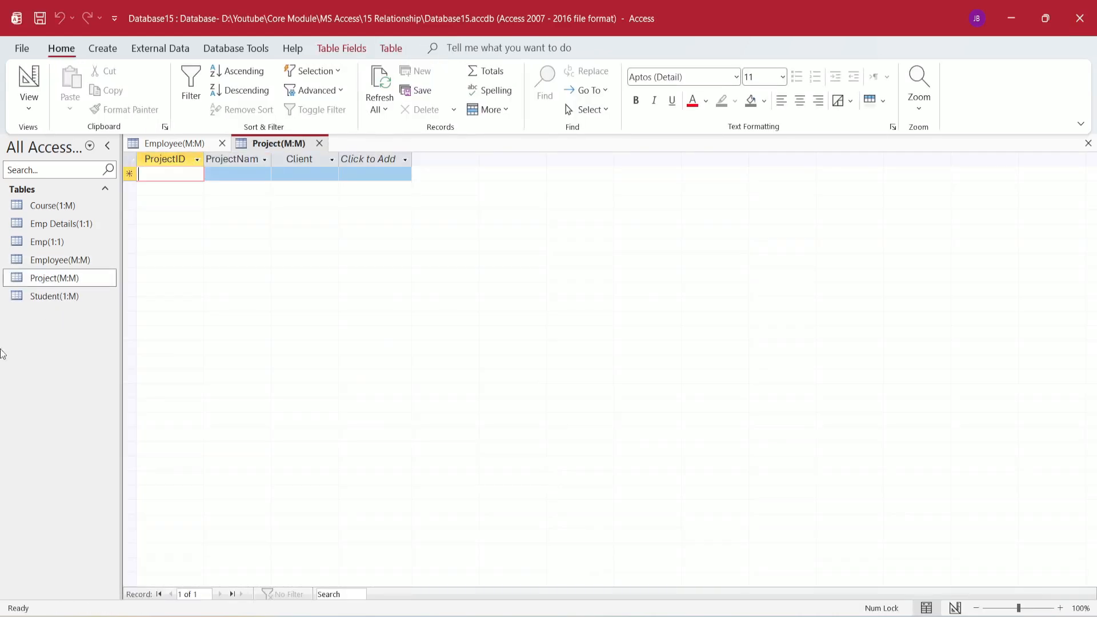
type("P101")
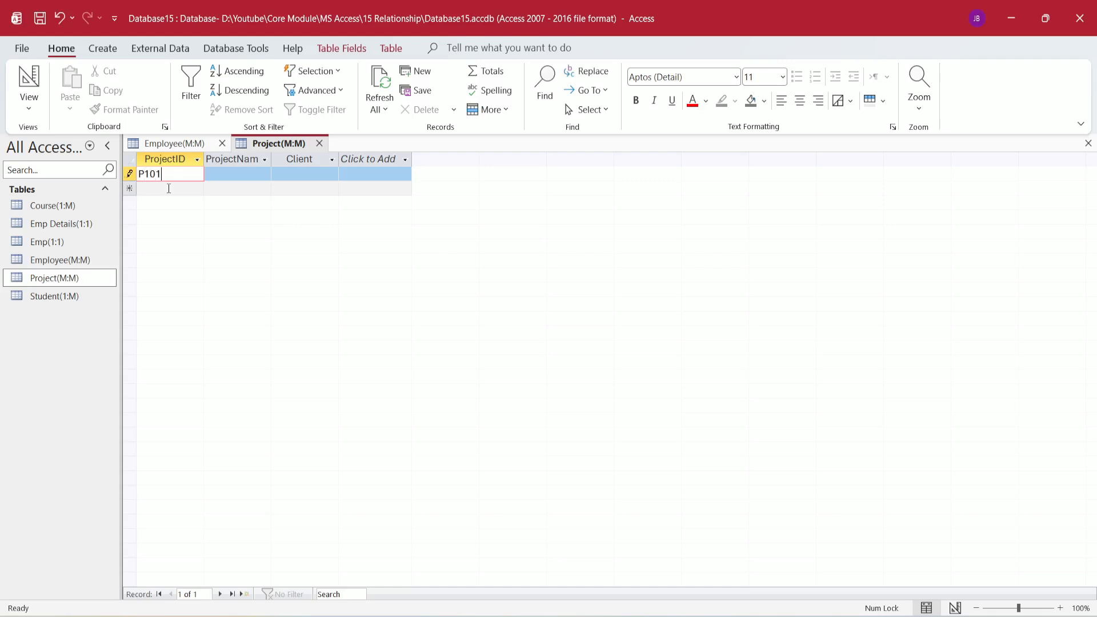
key("Tab")
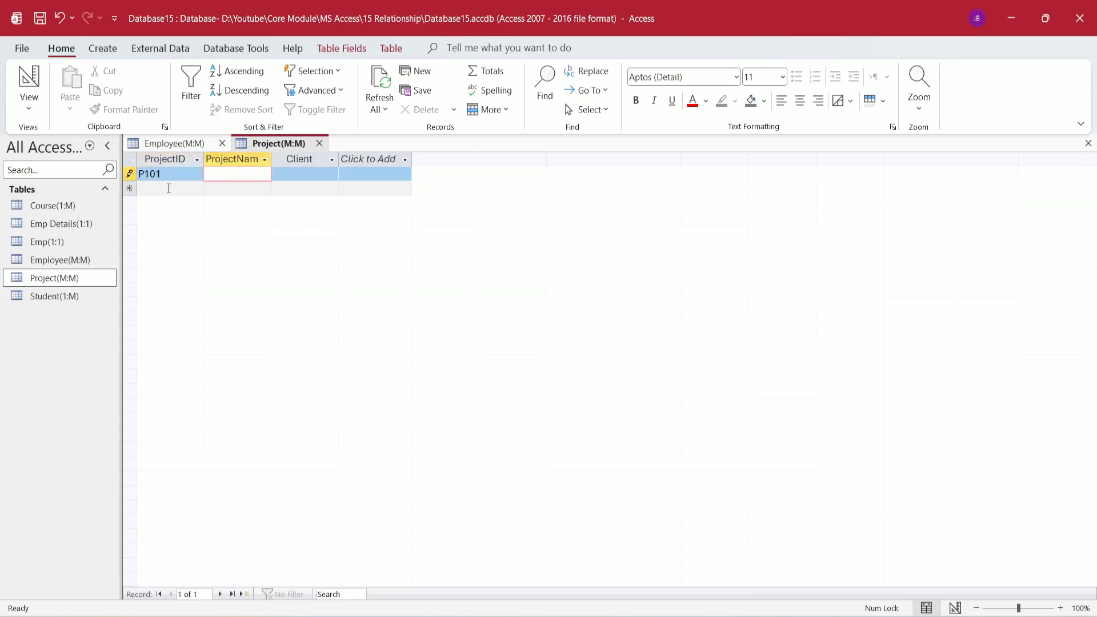
type("ERPSystem")
key("Tab")
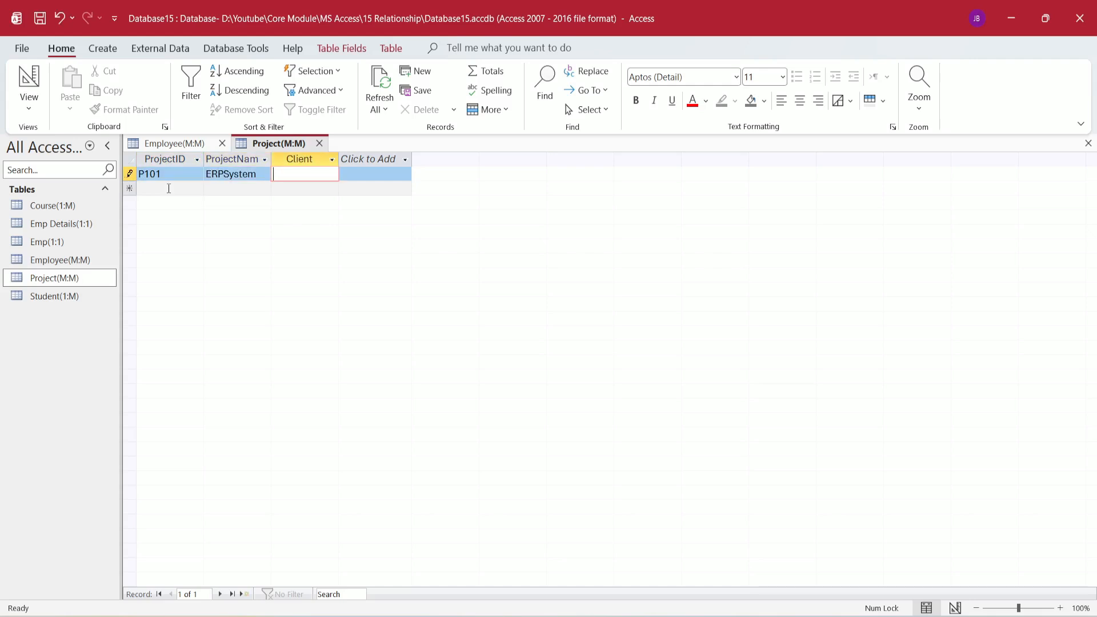
type("ABC")
key("Tab")
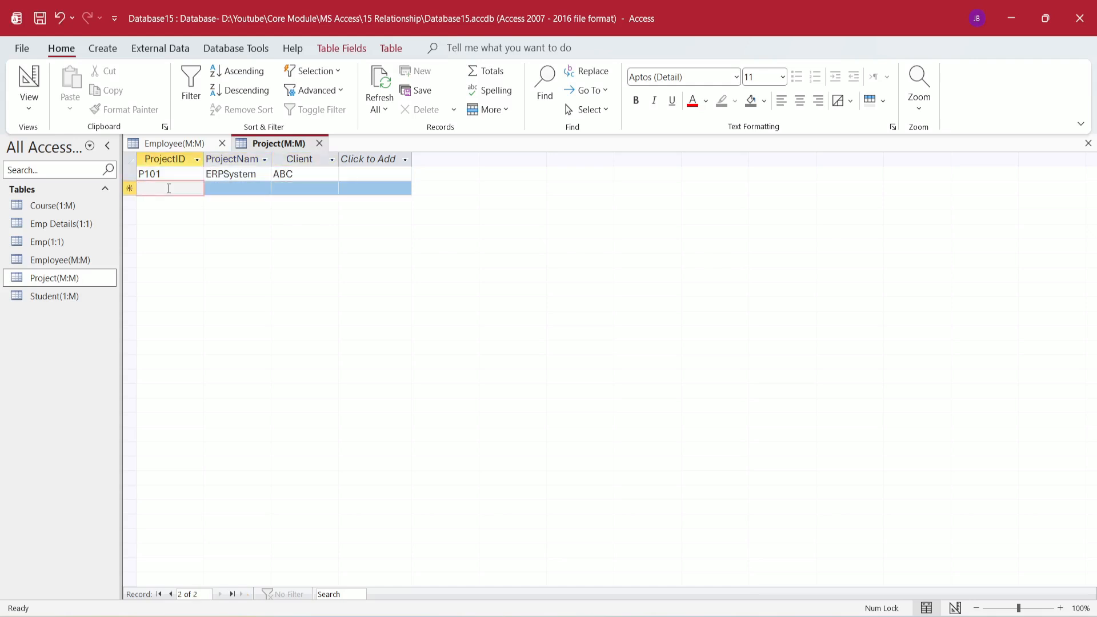
Add record P102 to Project(M:M) with project name HRPortal and client XYZ.
type("P102")
key("Tab")
type("HRPo")
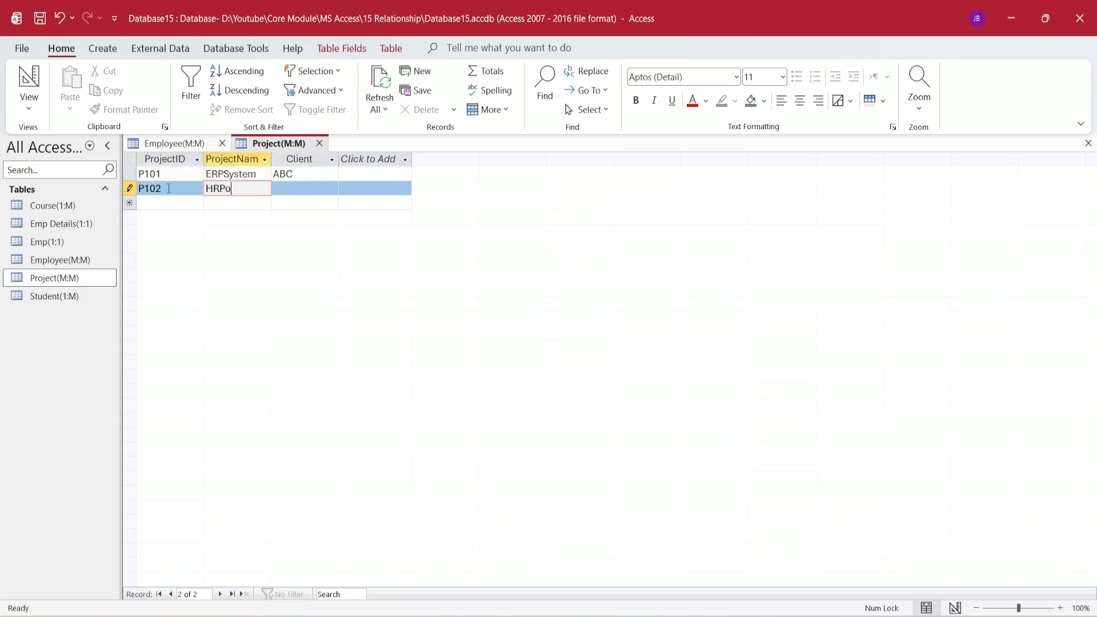
type("rtal")
key("Tab")
type("XYZ")
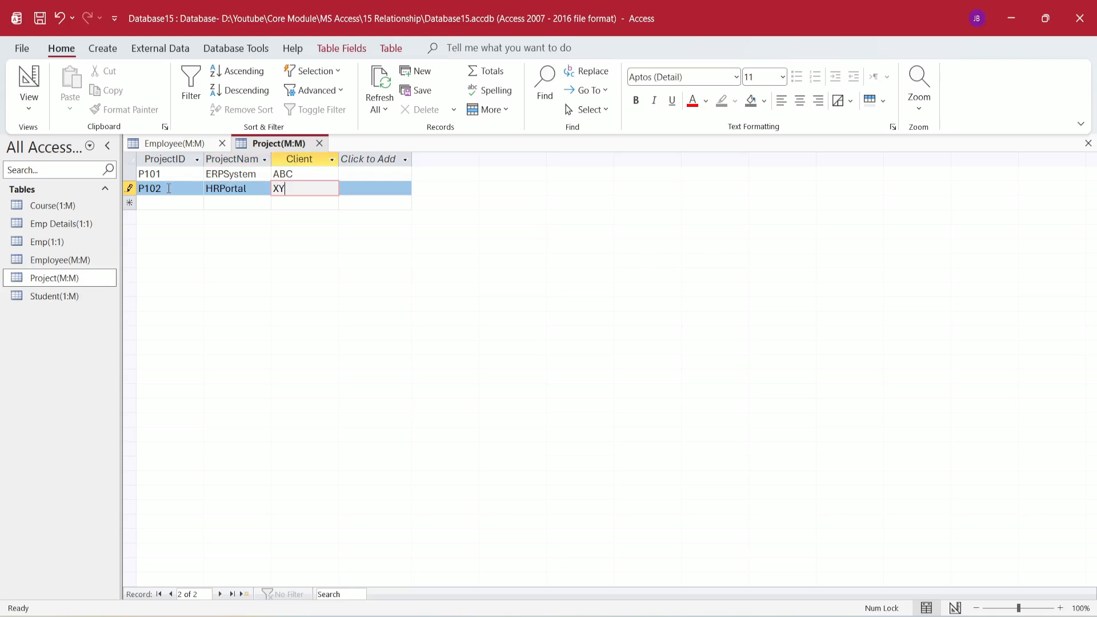
key("Tab")
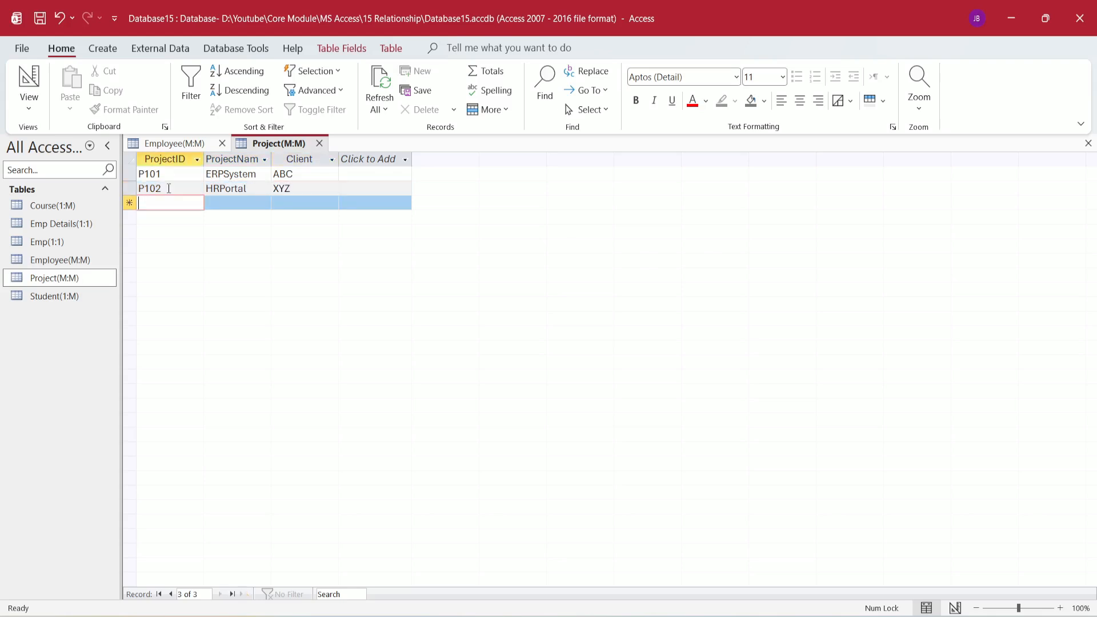
Add record P103 to Project(M:M) with project name Inventory system and client Tech.
type("P103")
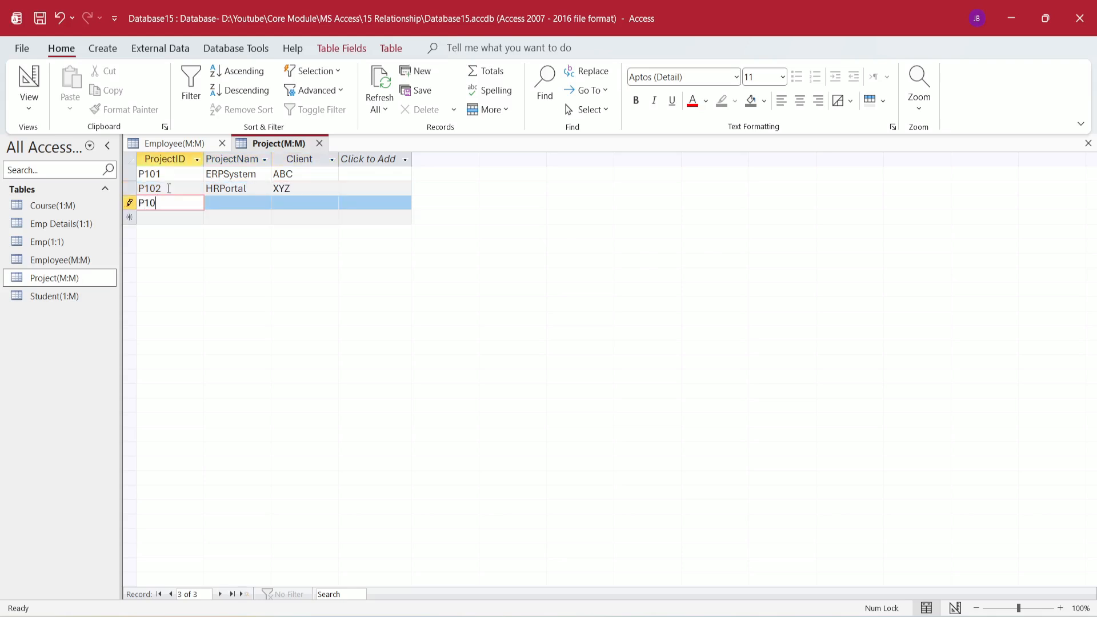
key("Tab")
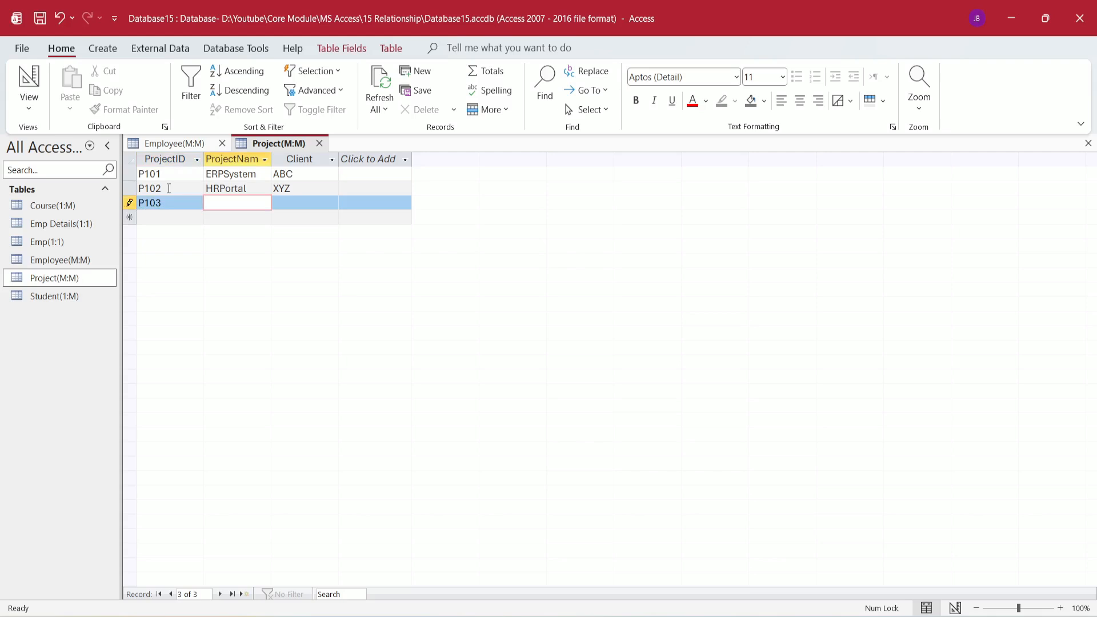
type("In")
type("ventory syste")
type("m")
key("Tab")
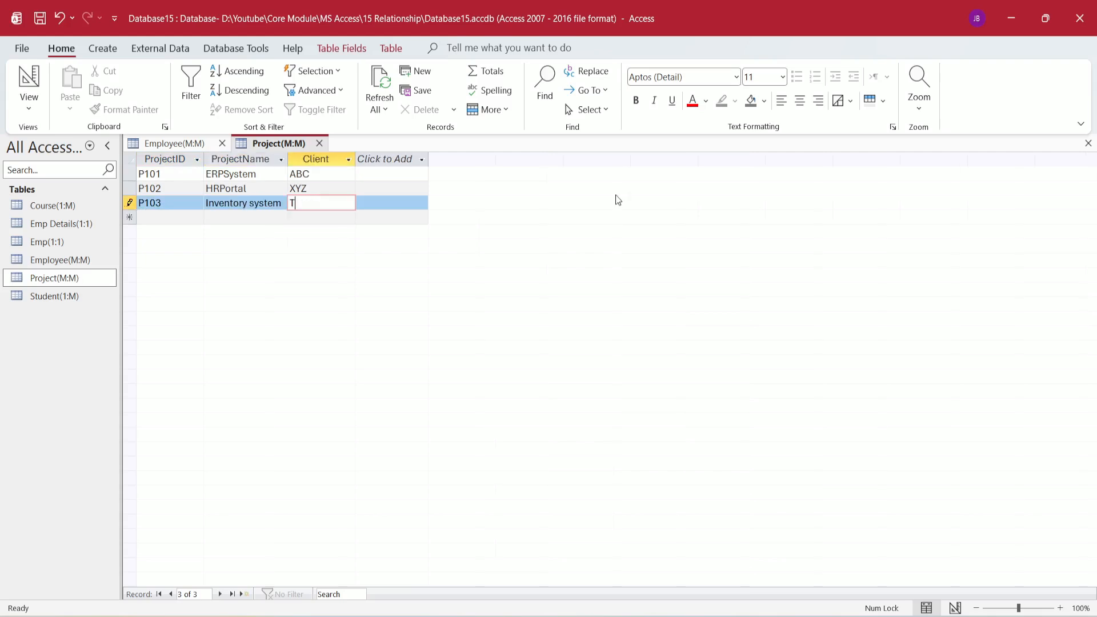
type("Tech")
key("Tab")
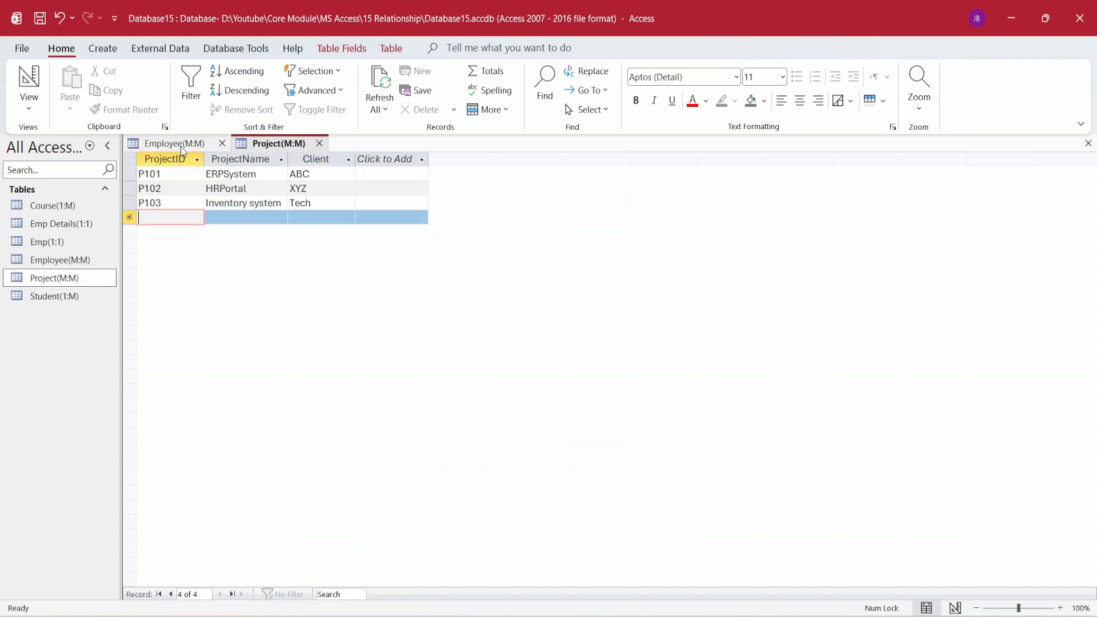
Review the Employee(M:M) and Project(M:M) records, and create a new table in Design view with Short Text fields AssignID and EmpID.
left_click(182, 148)
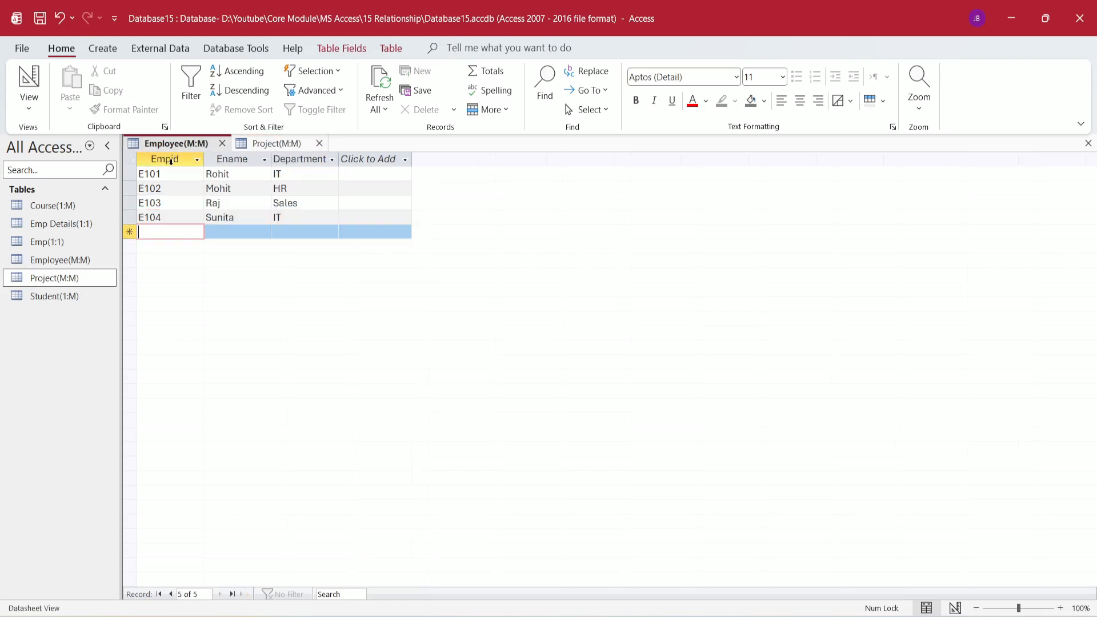
left_click(292, 148)
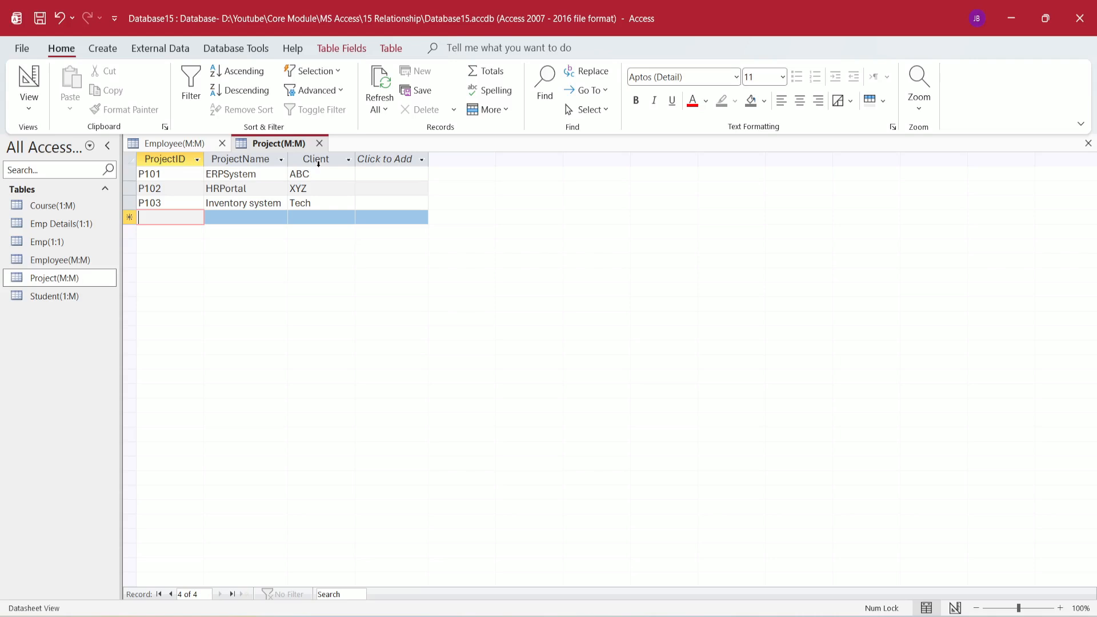
left_click(103, 48)
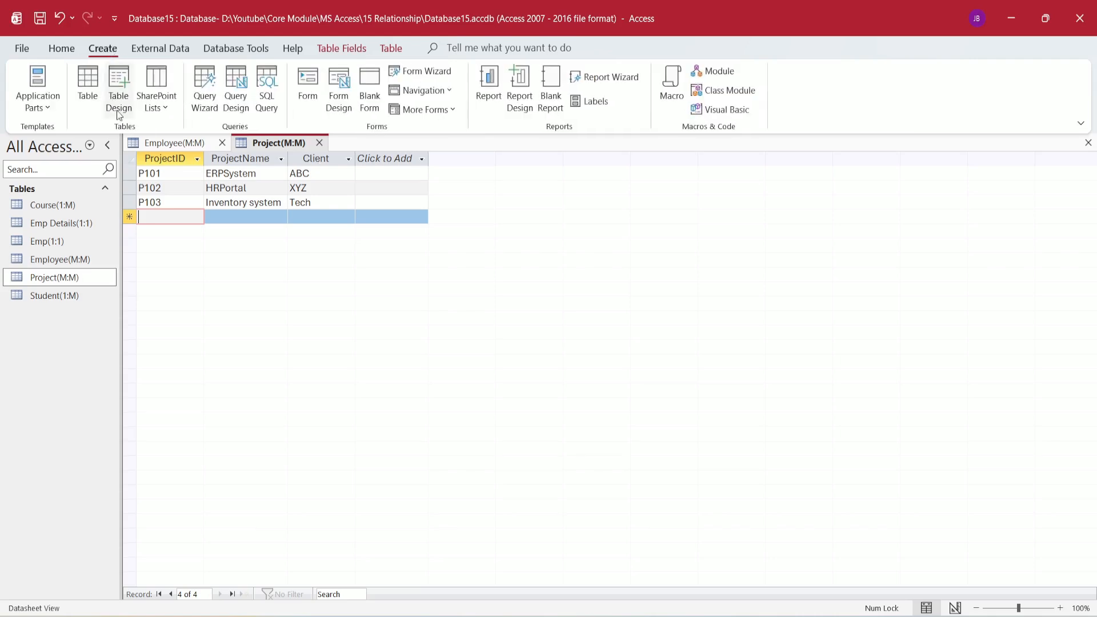
left_click(122, 95)
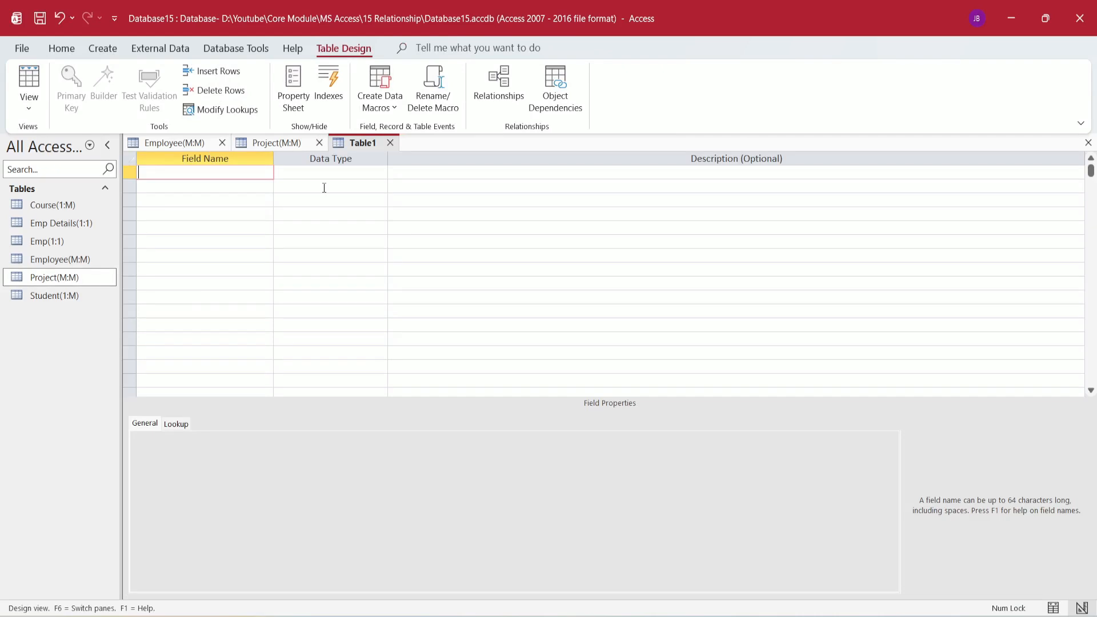
type("AssignID")
key("Tab")
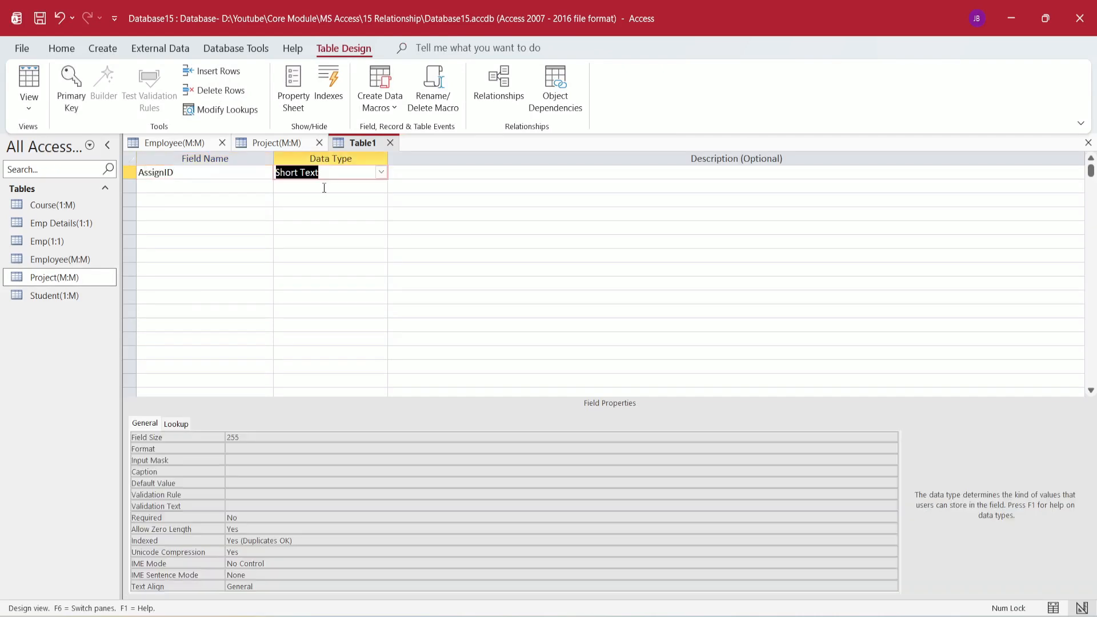
key("Tab")
left_click(213, 187)
type("Em")
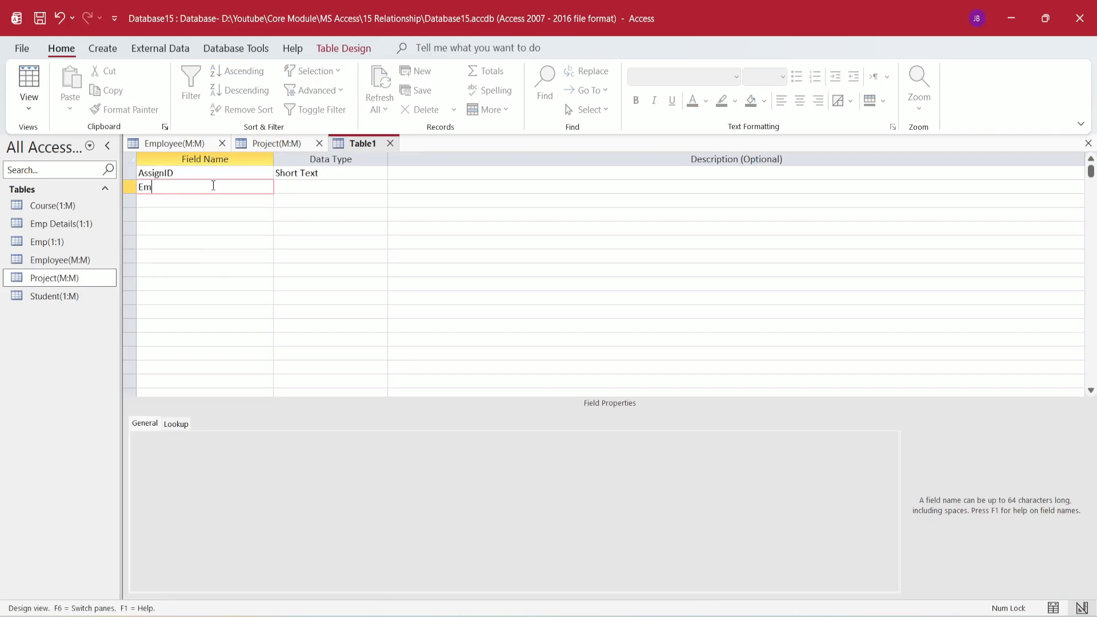
type("pID")
key("Tab")
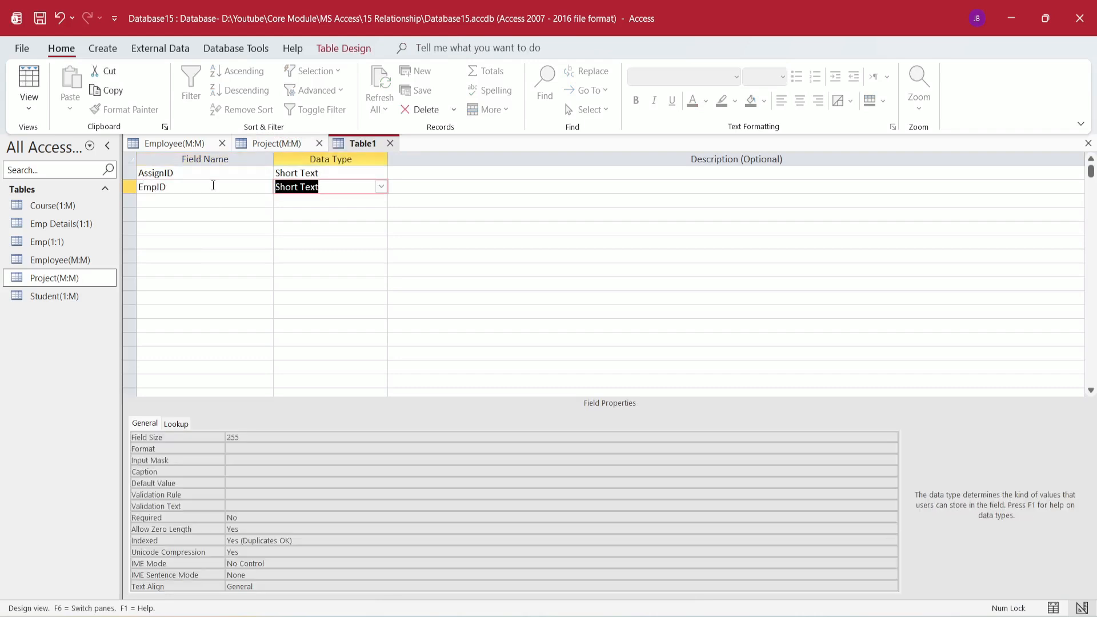
key("Tab")
key("Tab")
Add the Short Text fields ProjectID and Role to the new table's design.
type("P")
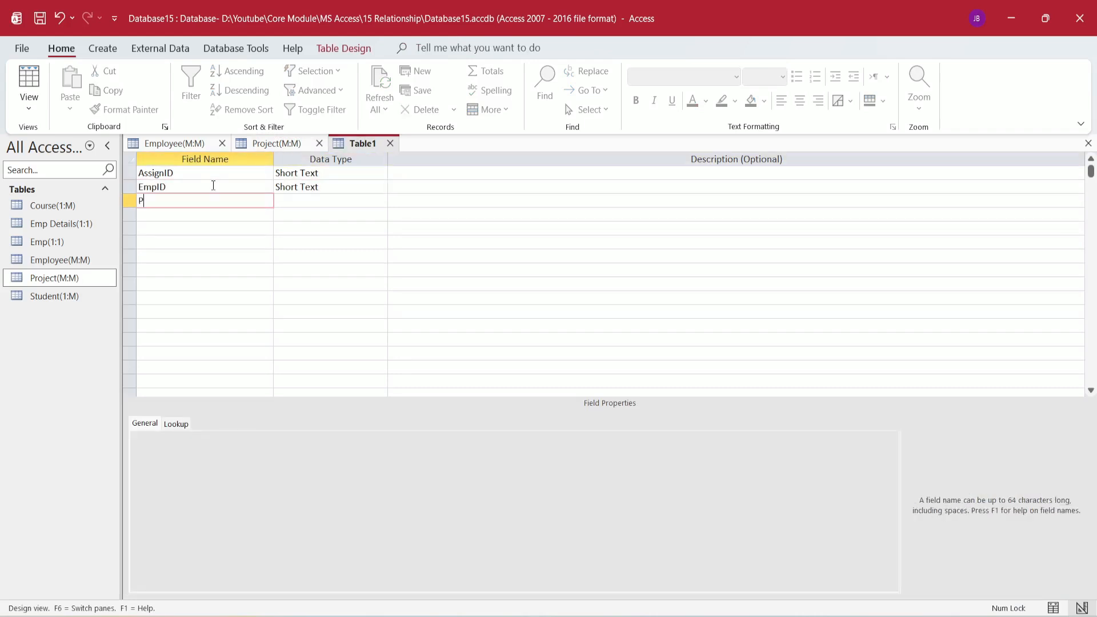
type("rojectID")
key("Tab")
key("Tab")
key("Tab")
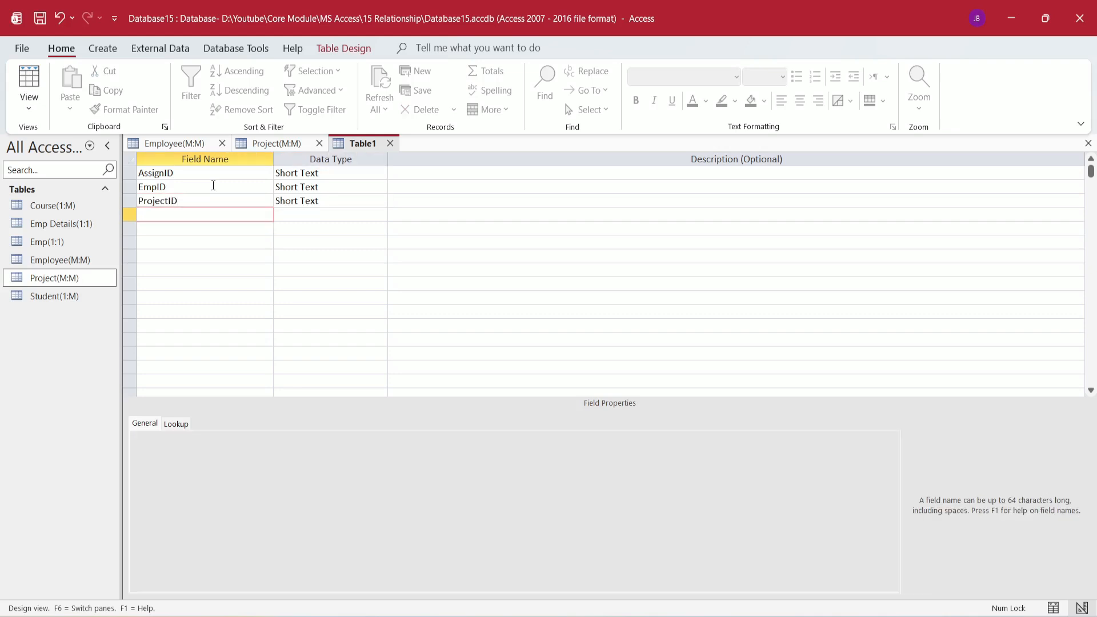
type("Role")
key("Tab")
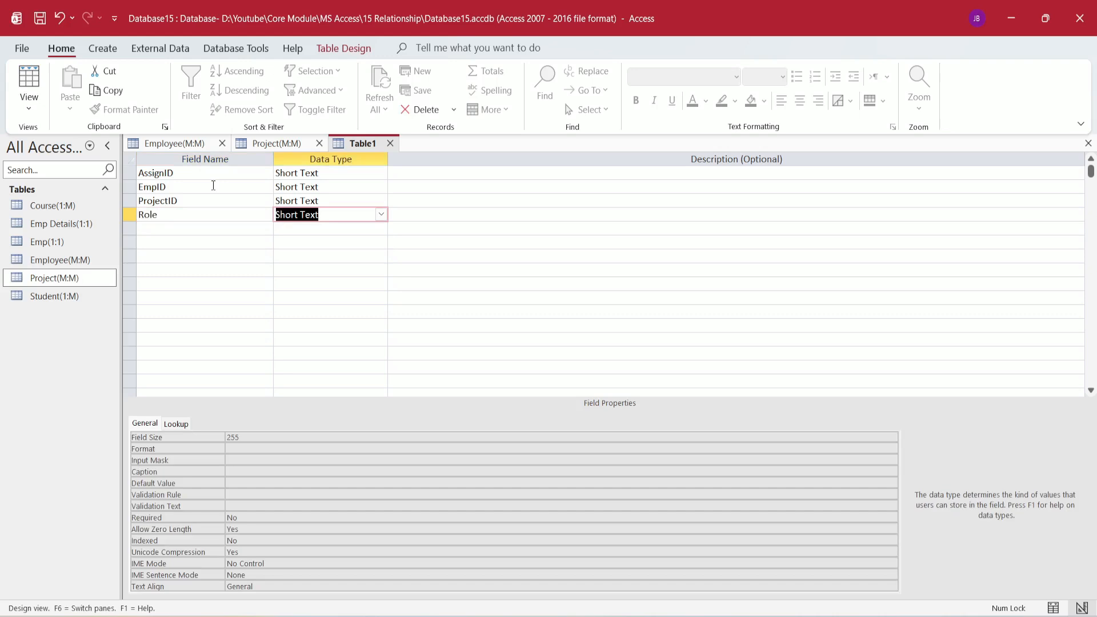
Save the new table as Junction Table(M:M) without creating a primary key.
key("ctrl+s")
key("BackSpace")
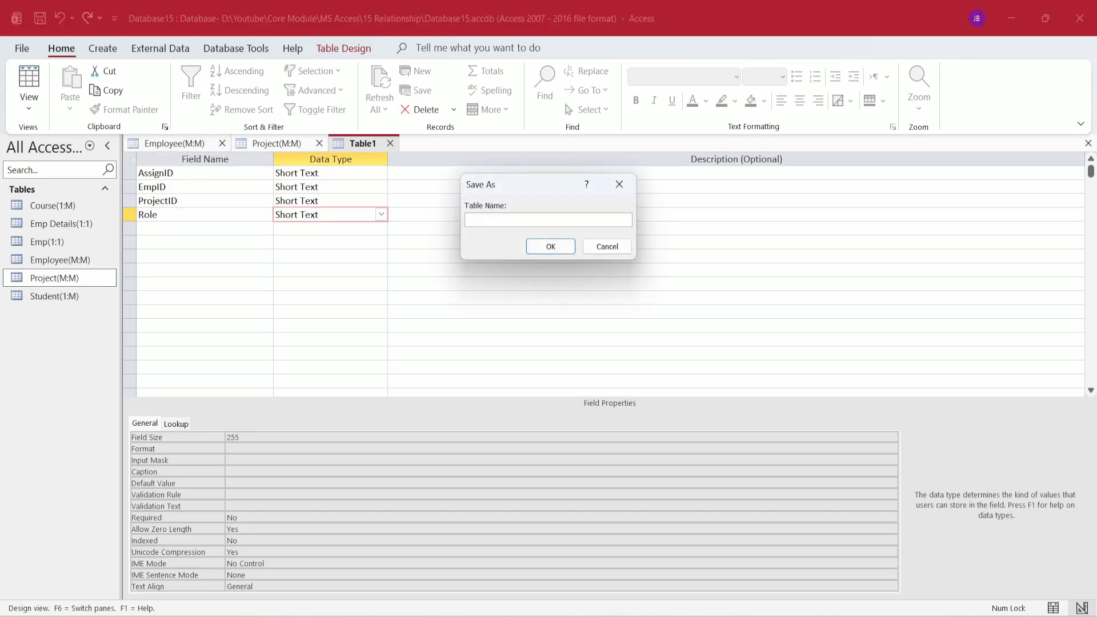
type("Junction Table(M:M)")
key("Return")
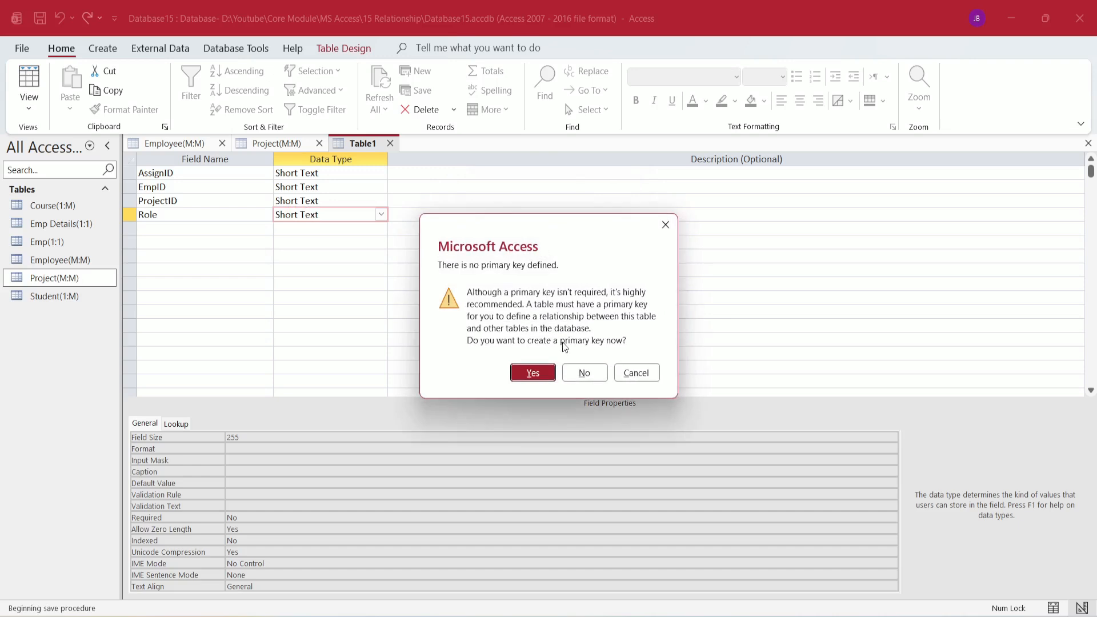
left_click(584, 374)
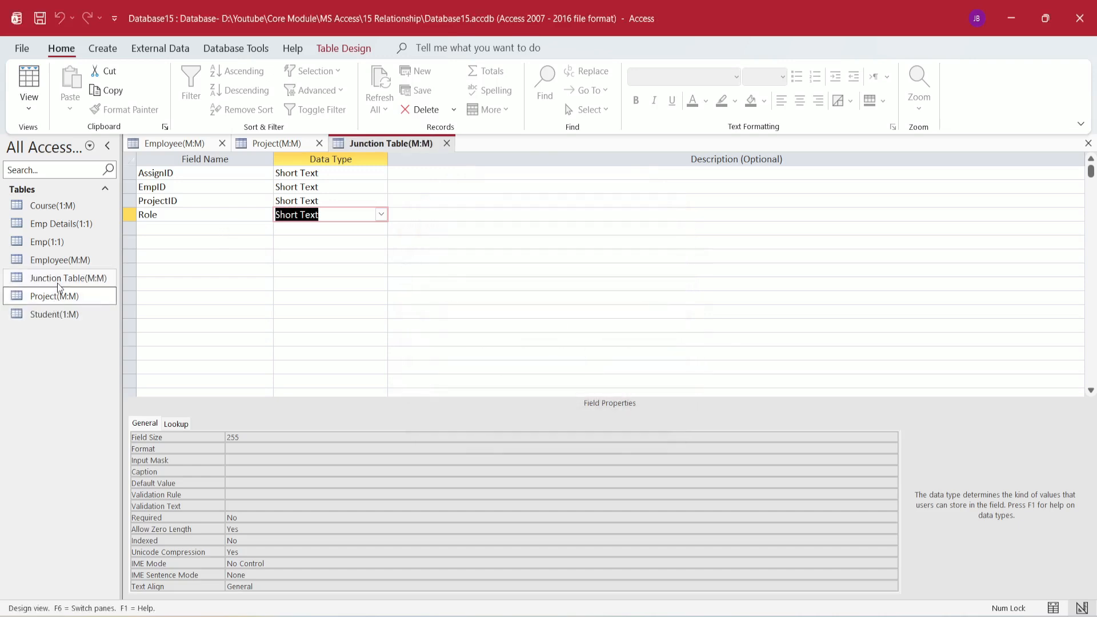
Open Junction Table(M:M) in Datasheet view and add AssignID 1 with EmpID E101, ProjectID P101 and role Developer.
left_click(59, 284)
double_click(58, 284)
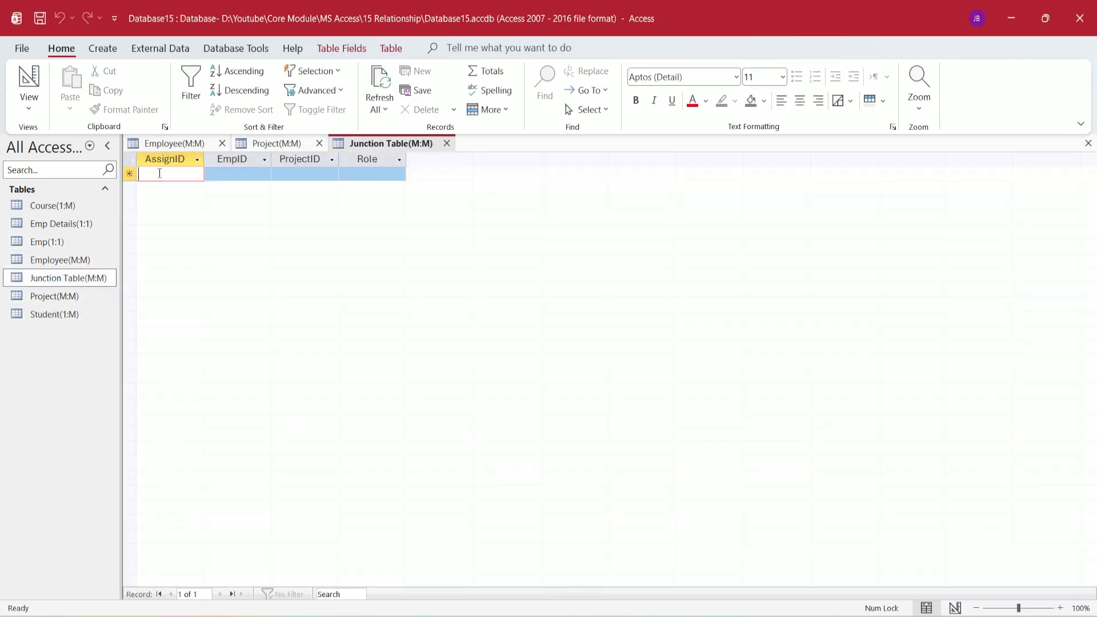
type("1")
key("Tab")
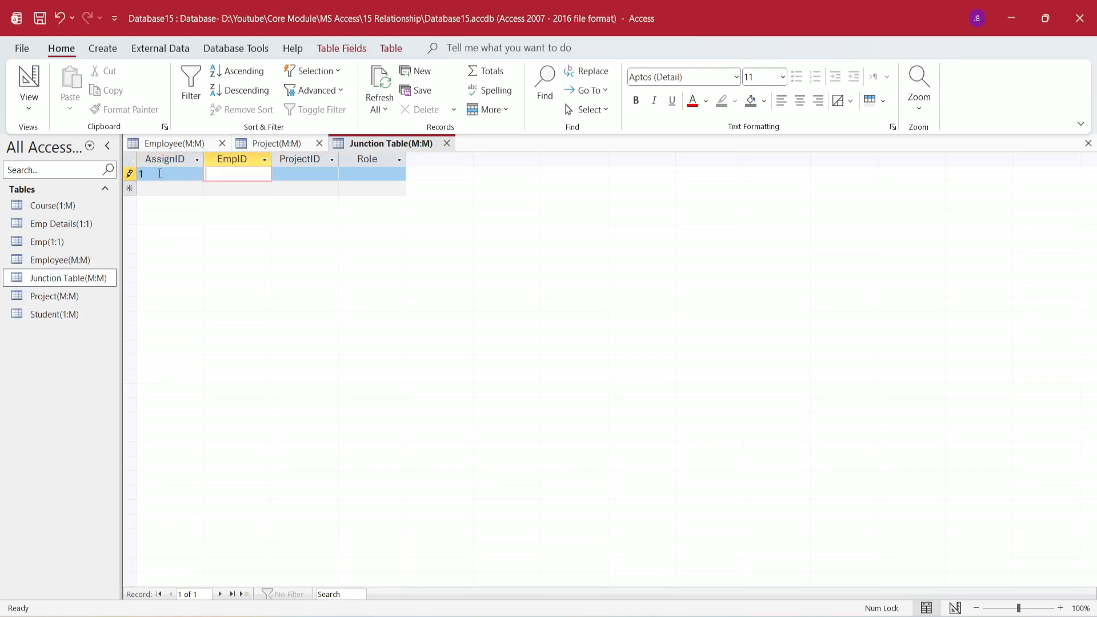
type("E101")
key("Tab")
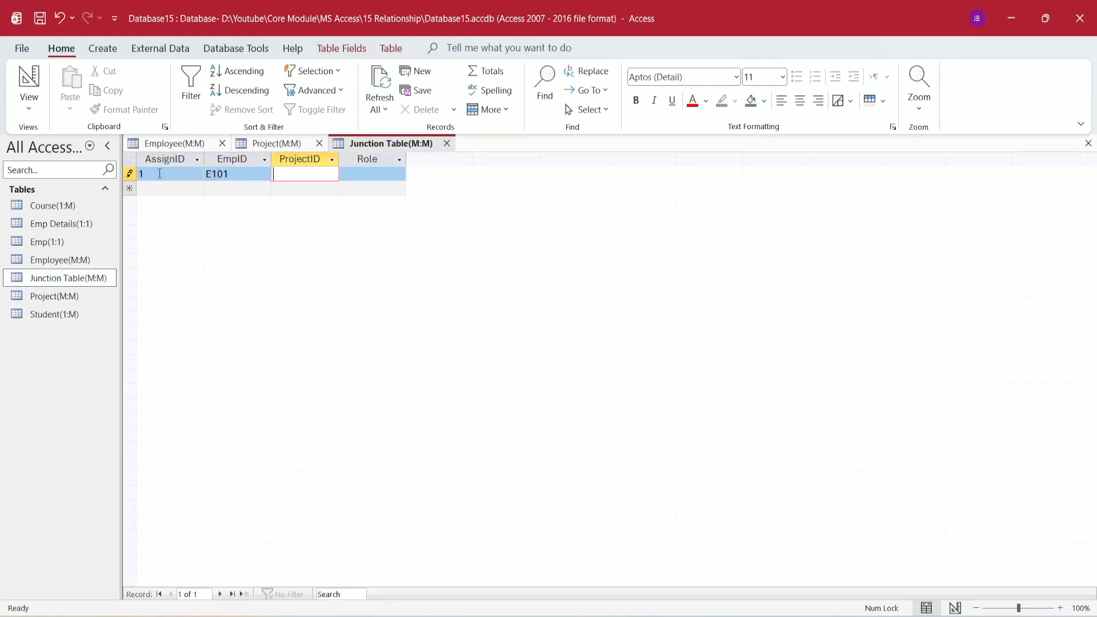
type("P101")
key("Tab")
type("Developer")
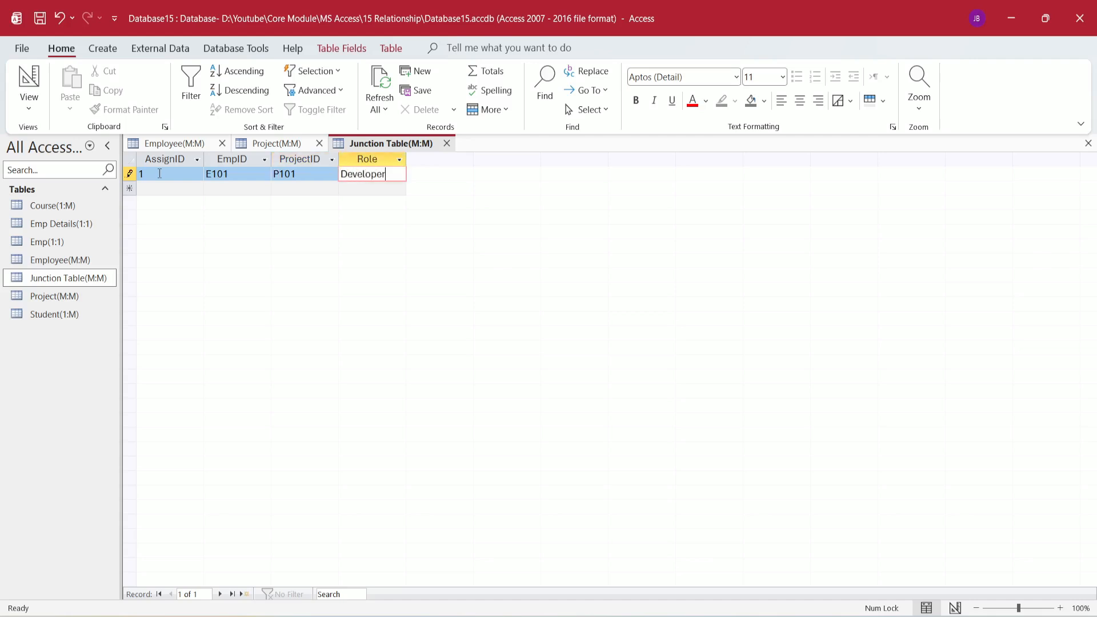
key("Tab")
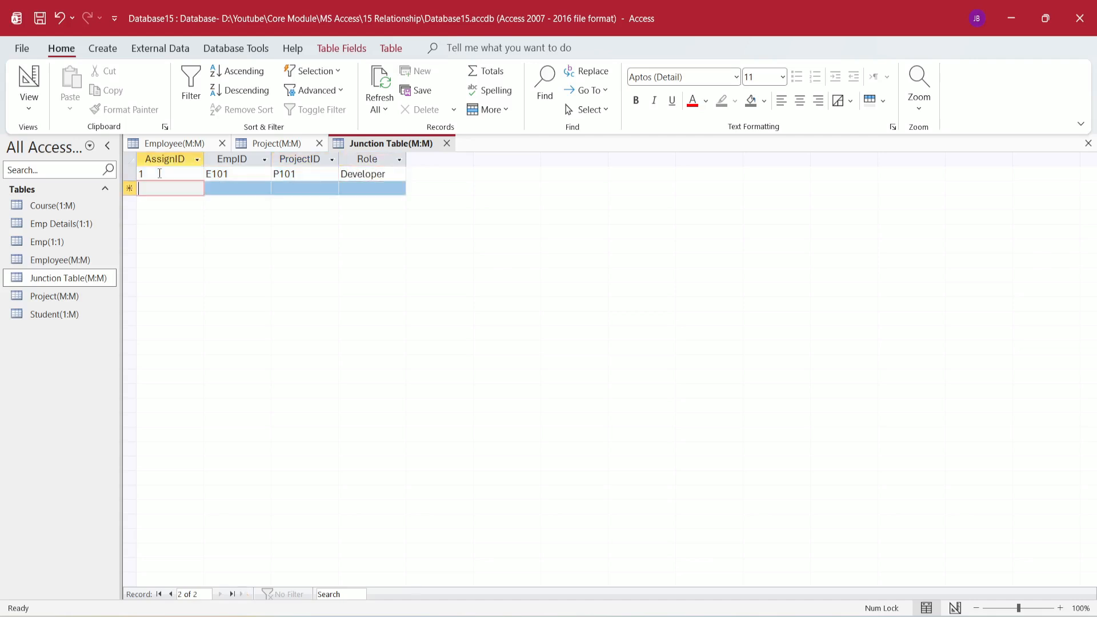
Add AssignID 2 to Junction Table(M:M) with EmpID E101, ProjectID P102 and role Accountant.
type("2")
key("Tab")
type("E")
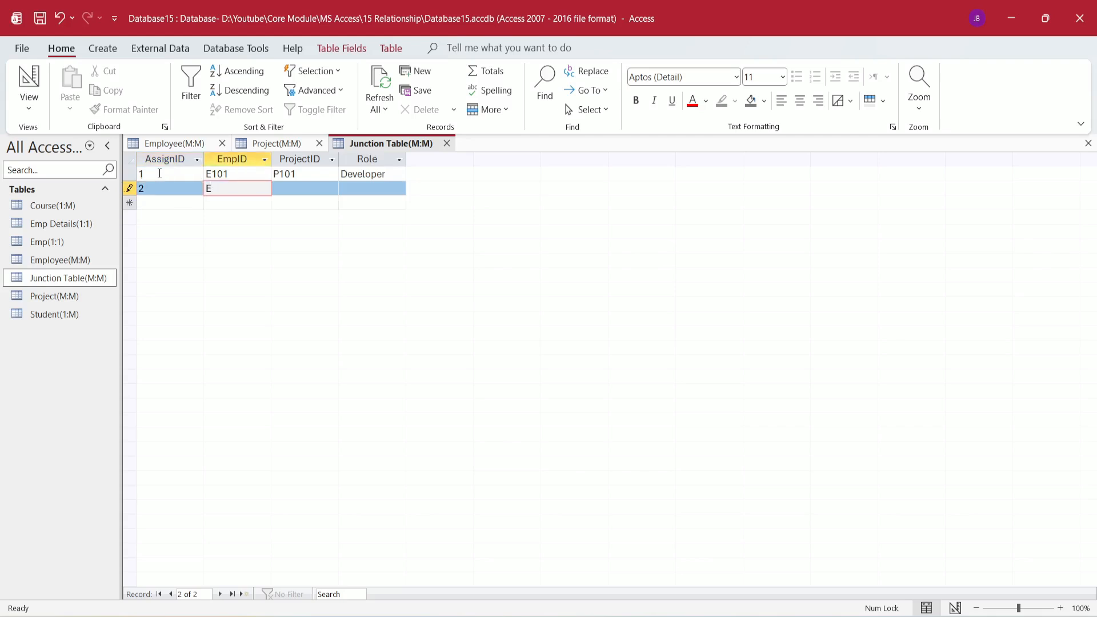
type("101")
key("Tab")
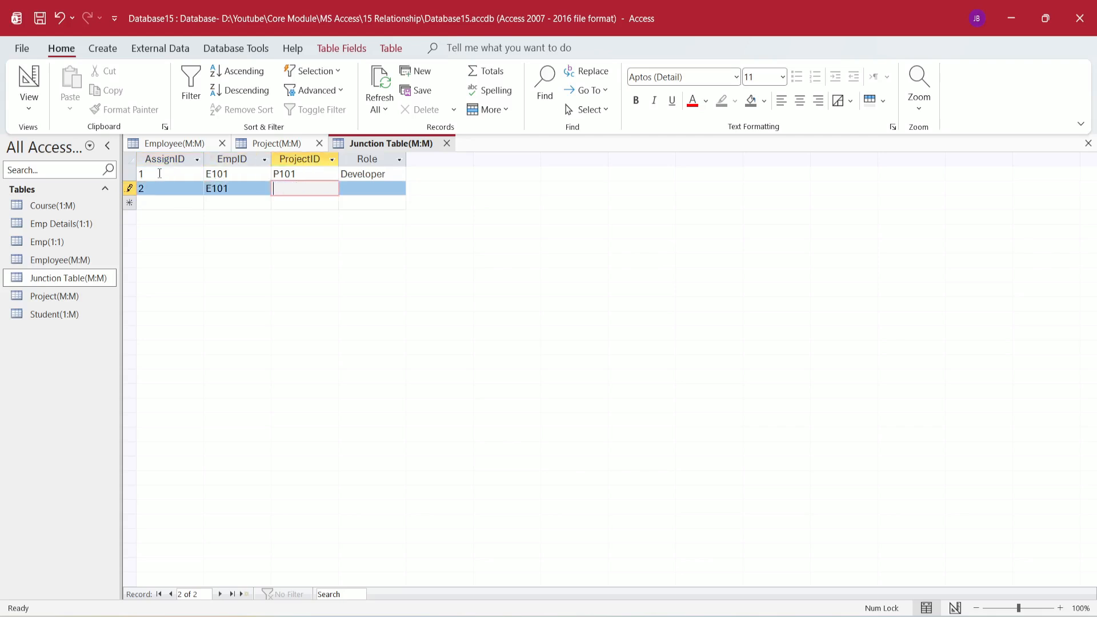
type("P102")
key("Tab")
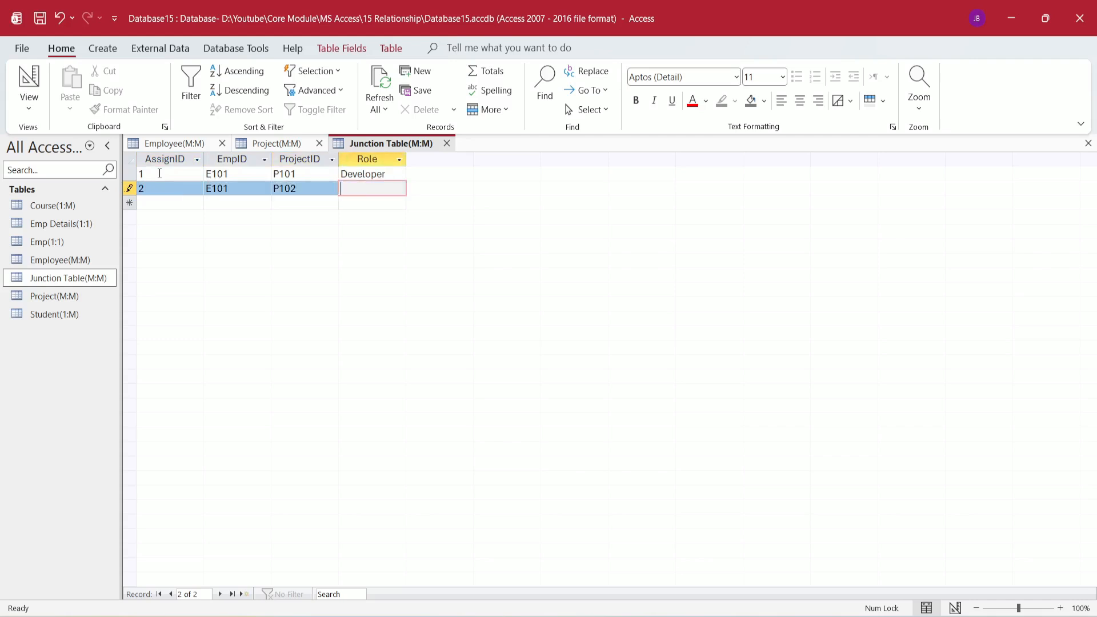
type("Accountant")
key("Tab")
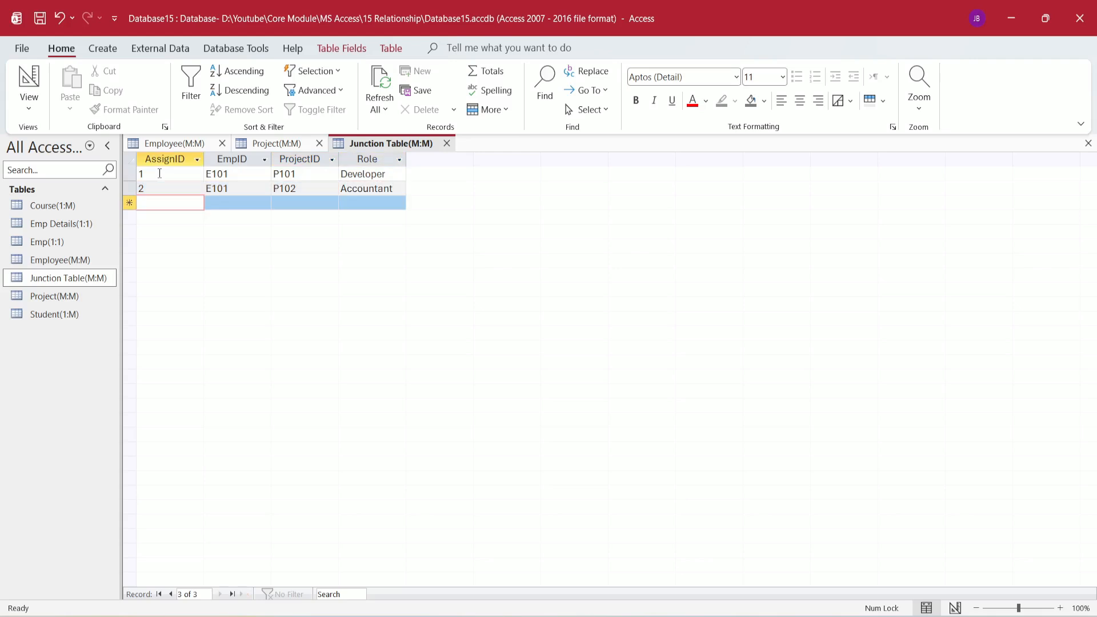
Add AssignID 3 to Junction Table(M:M) with EmpID E102, ProjectID P102 and role Team Leader.
type("3")
key("Tab")
type("E")
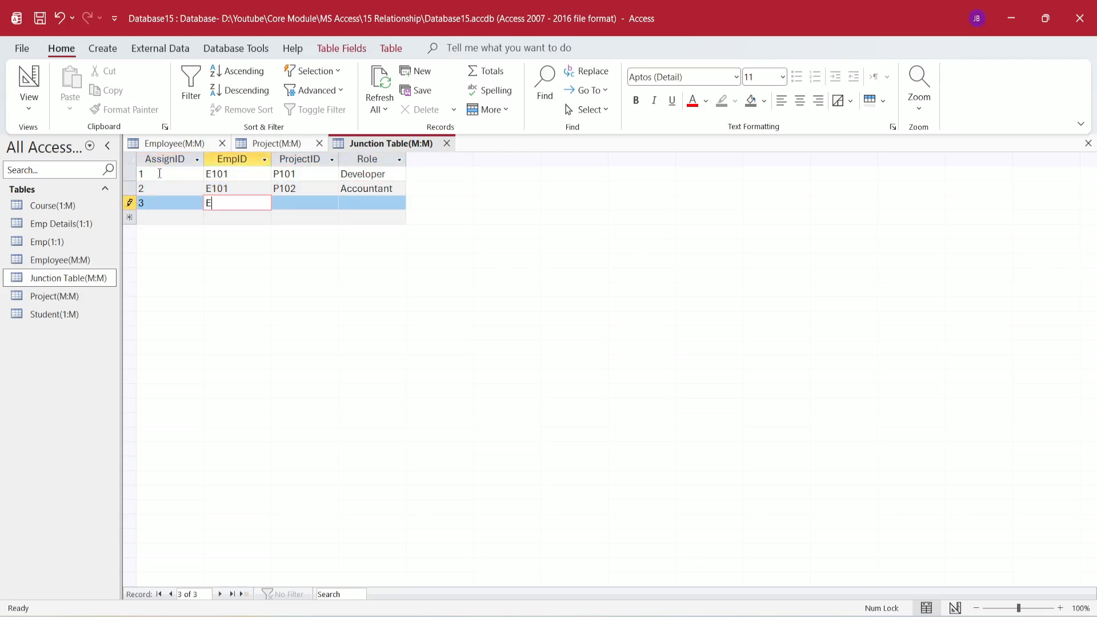
type("102")
key("Tab")
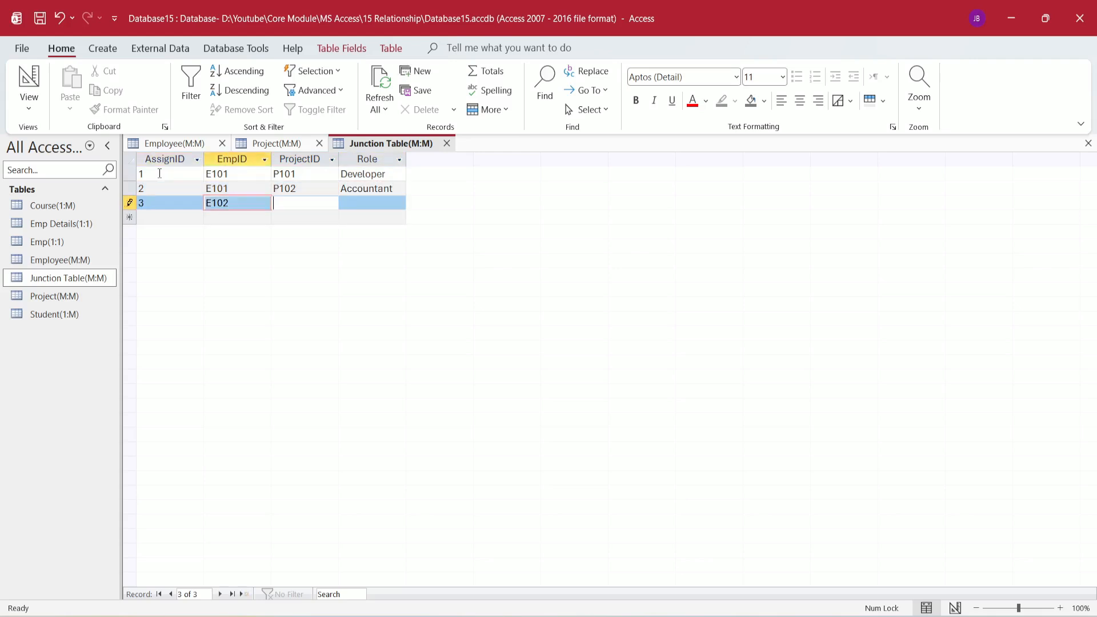
type("P")
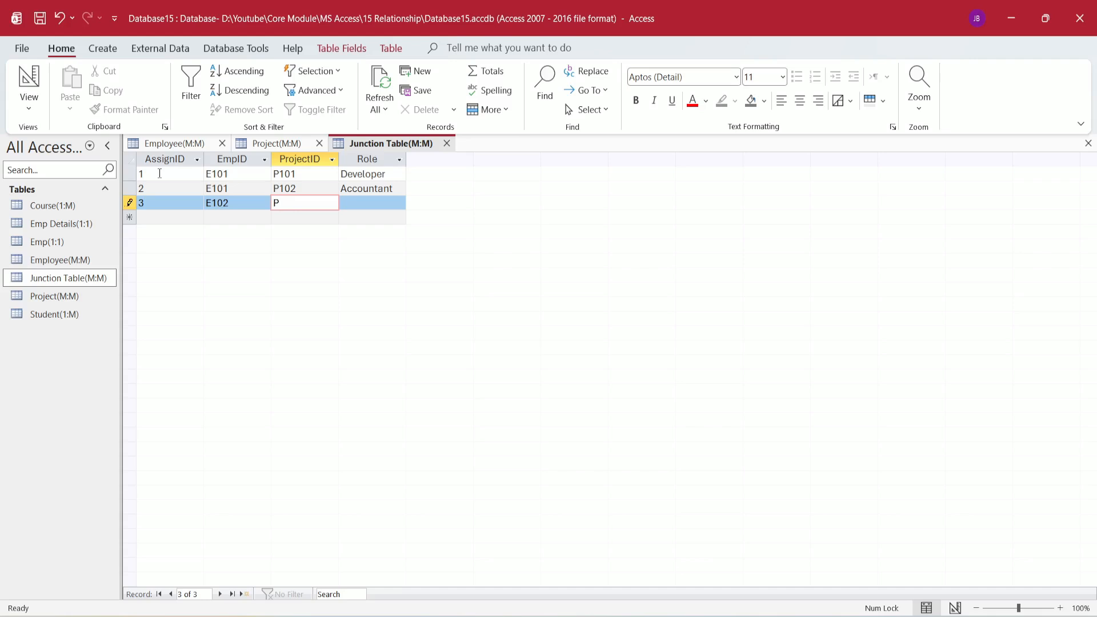
type("102")
key("Tab")
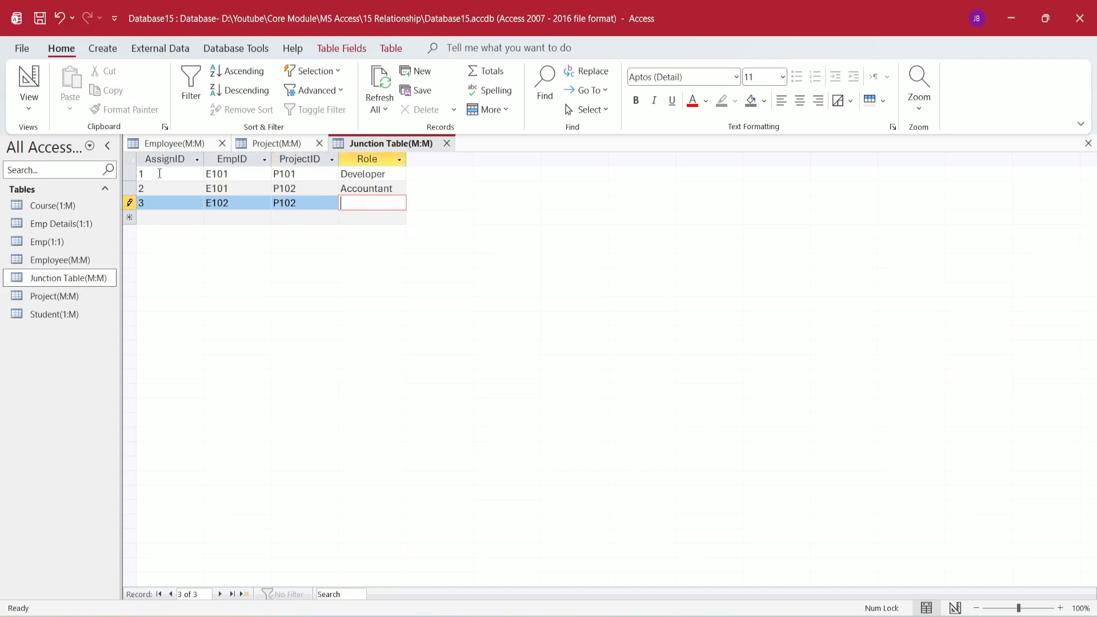
type("Team Leader")
key("Tab")
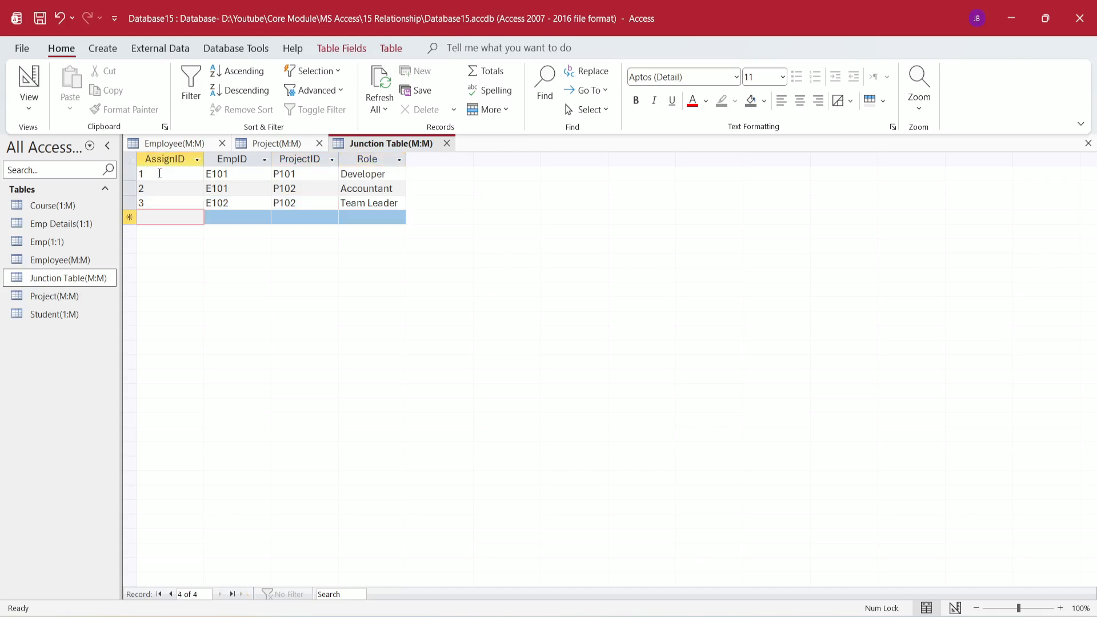
Add AssignID 4 to Junction Table(M:M) with EmpID E103, ProjectID P101 and role Coordinator.
type("4")
key("Tab")
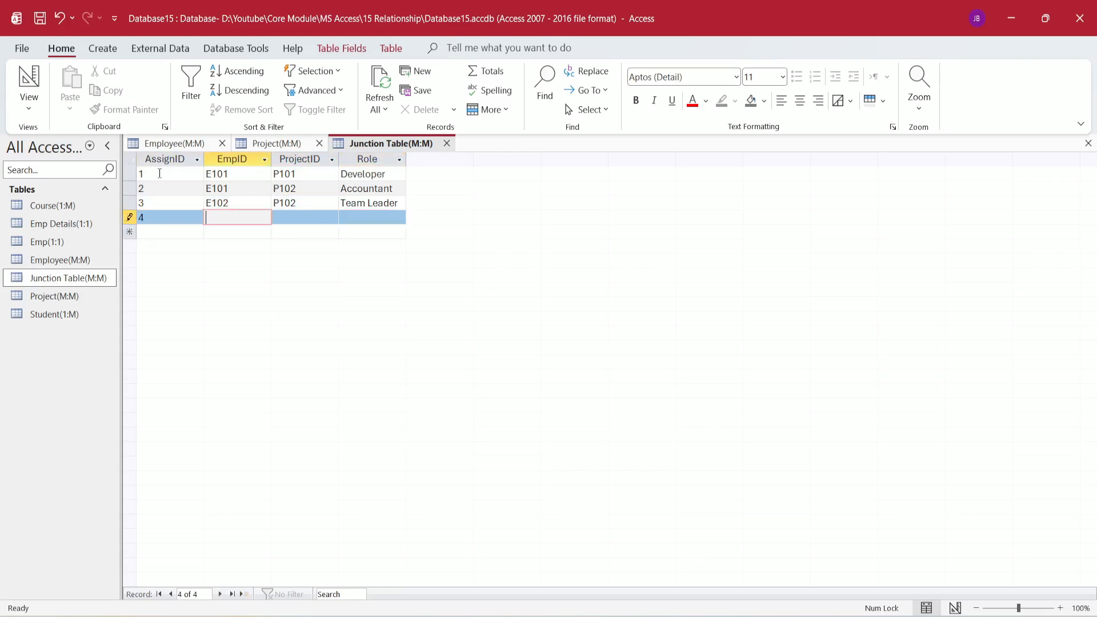
type("E103")
key("Tab")
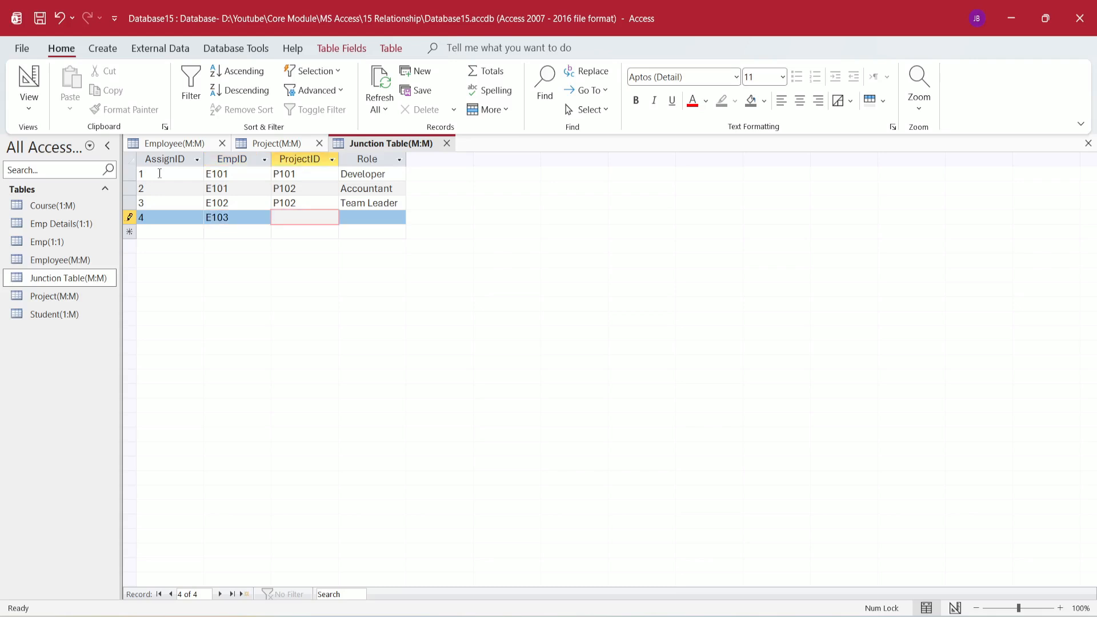
type("P101")
key("Tab")
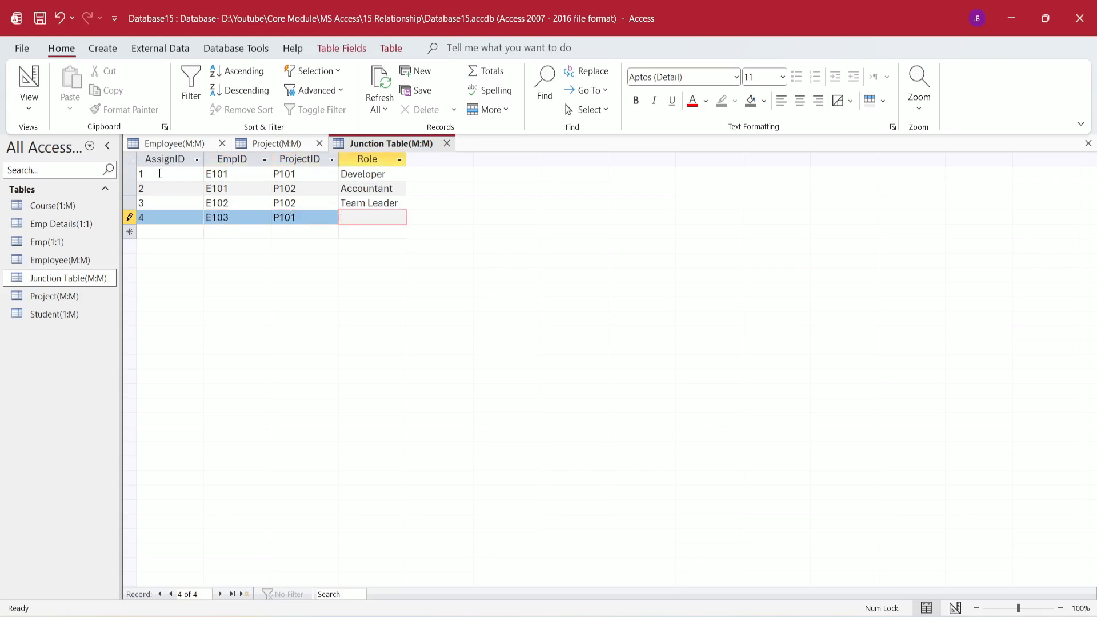
type("Coordinator")
key("Tab")
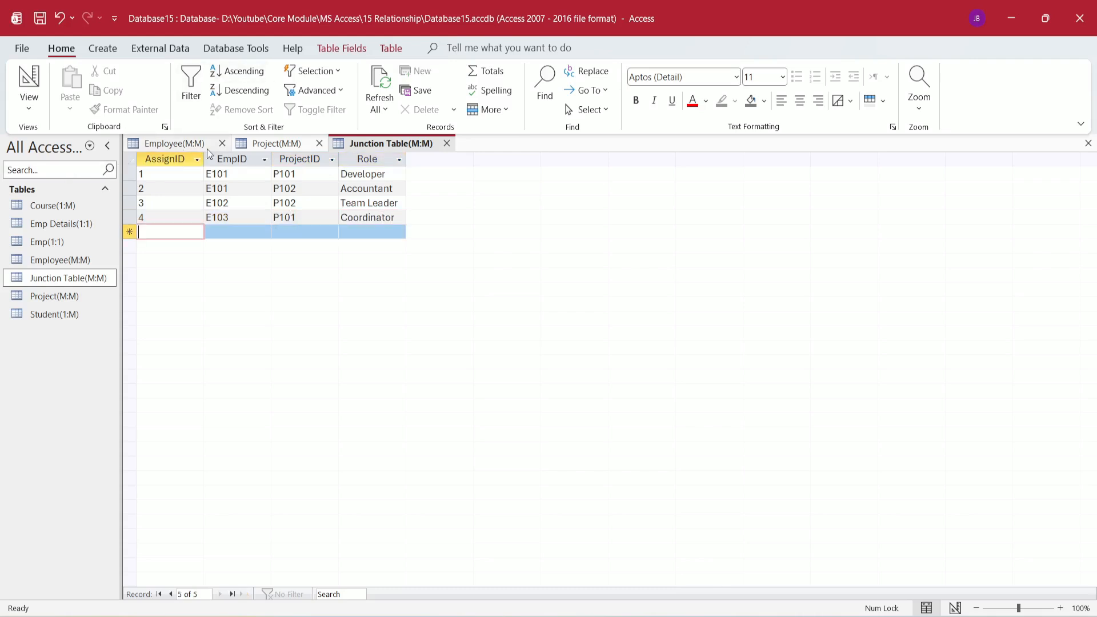
Review the three open tables, and add Employee(M:M), Project(M:M) and Junction Table(M:M) to the Relationships layout.
left_click(204, 146)
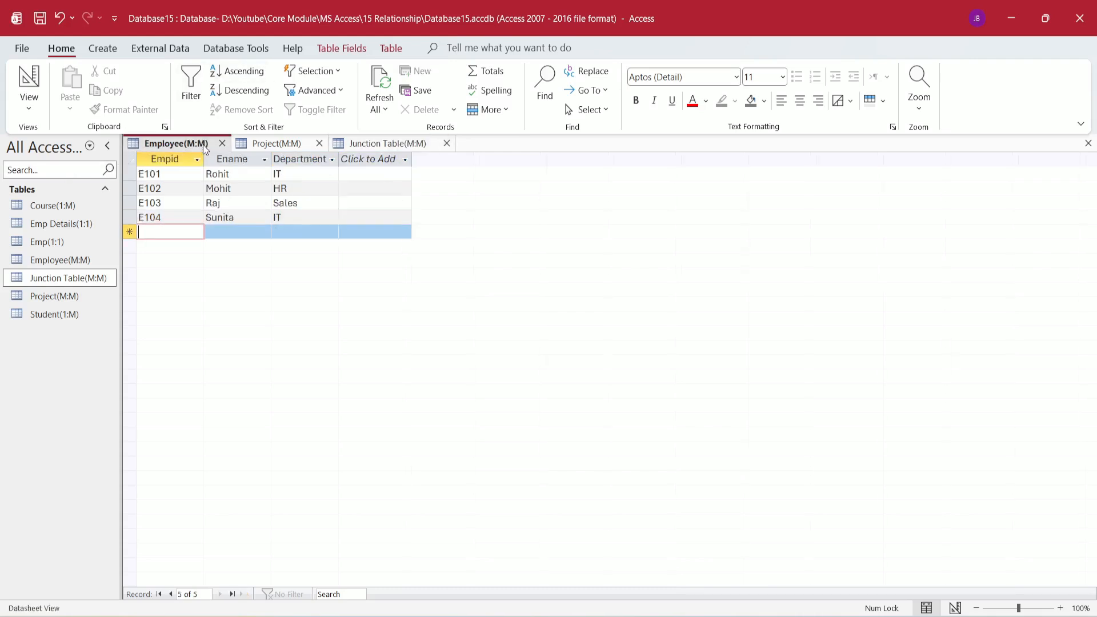
left_click(295, 150)
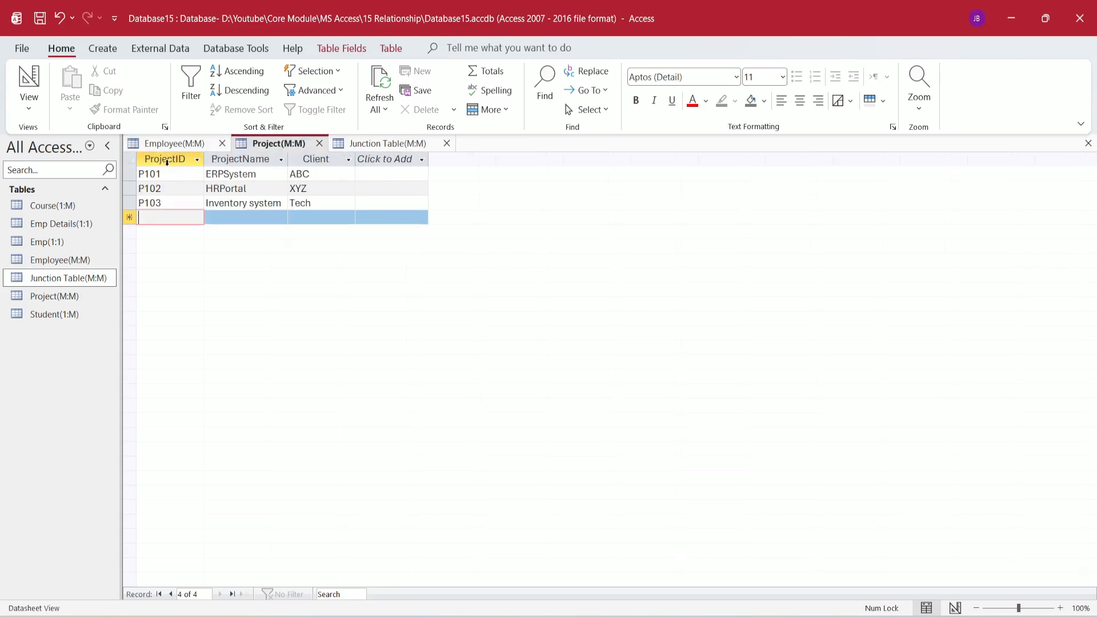
left_click(380, 146)
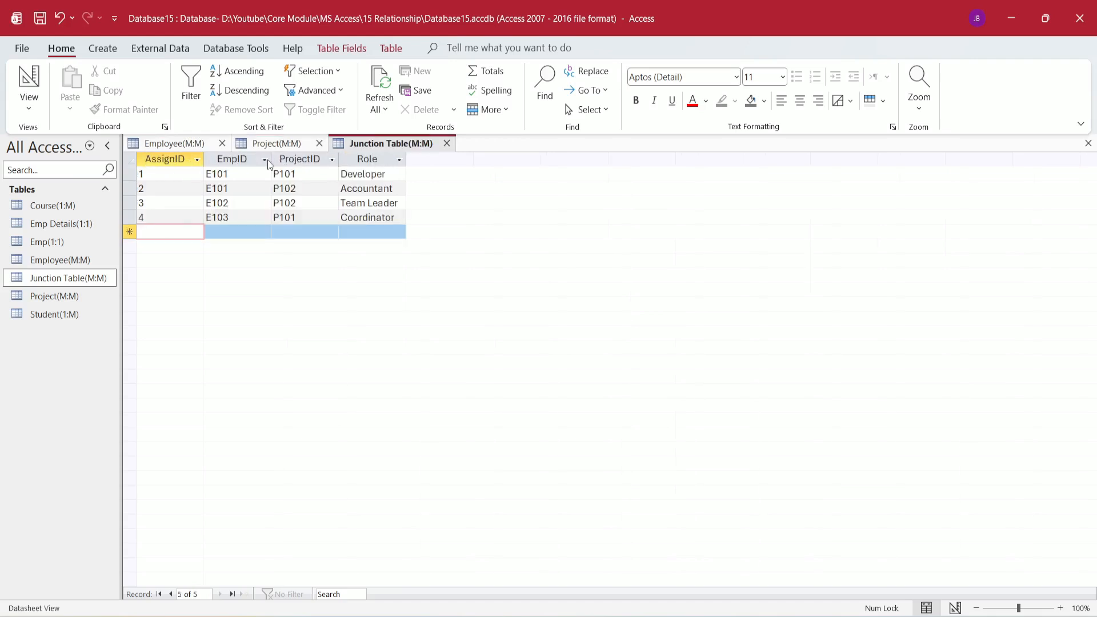
left_click(224, 48)
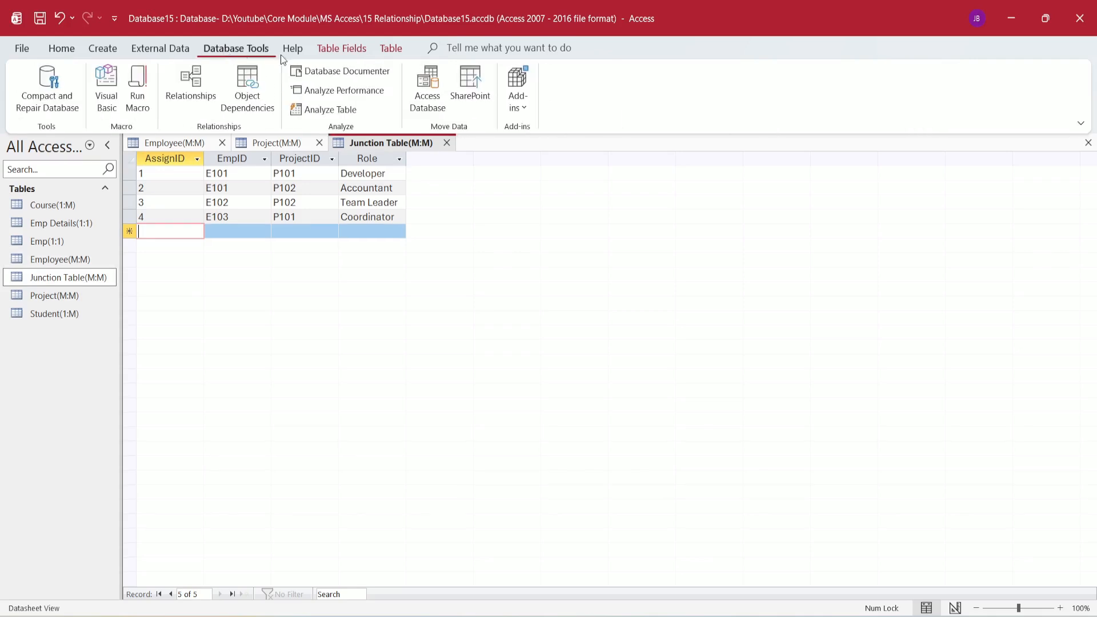
left_click(181, 84)
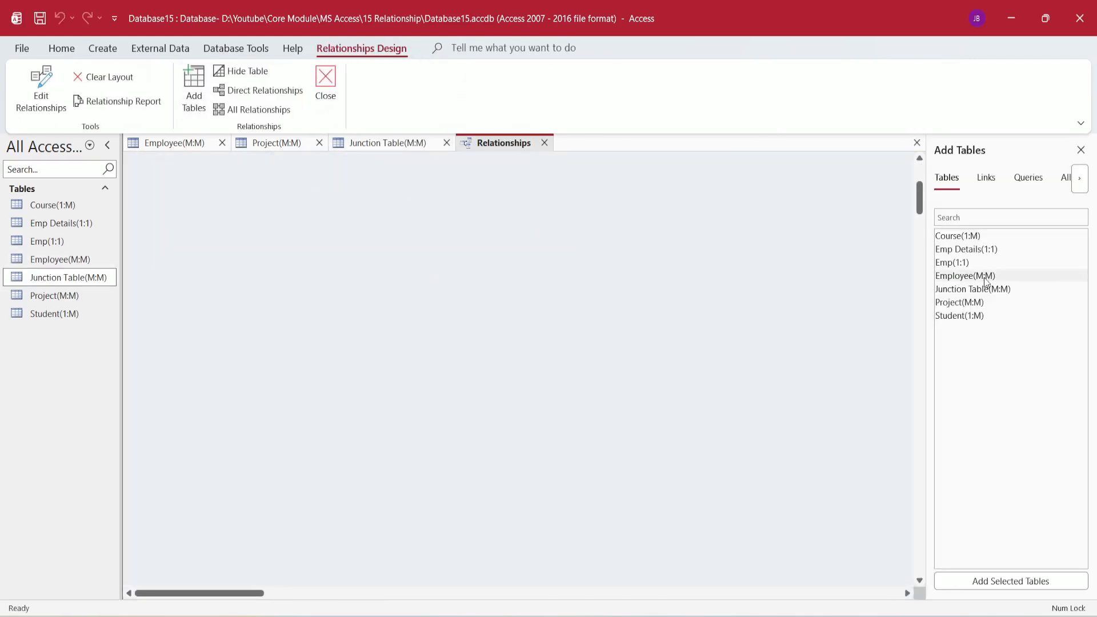
double_click(986, 277)
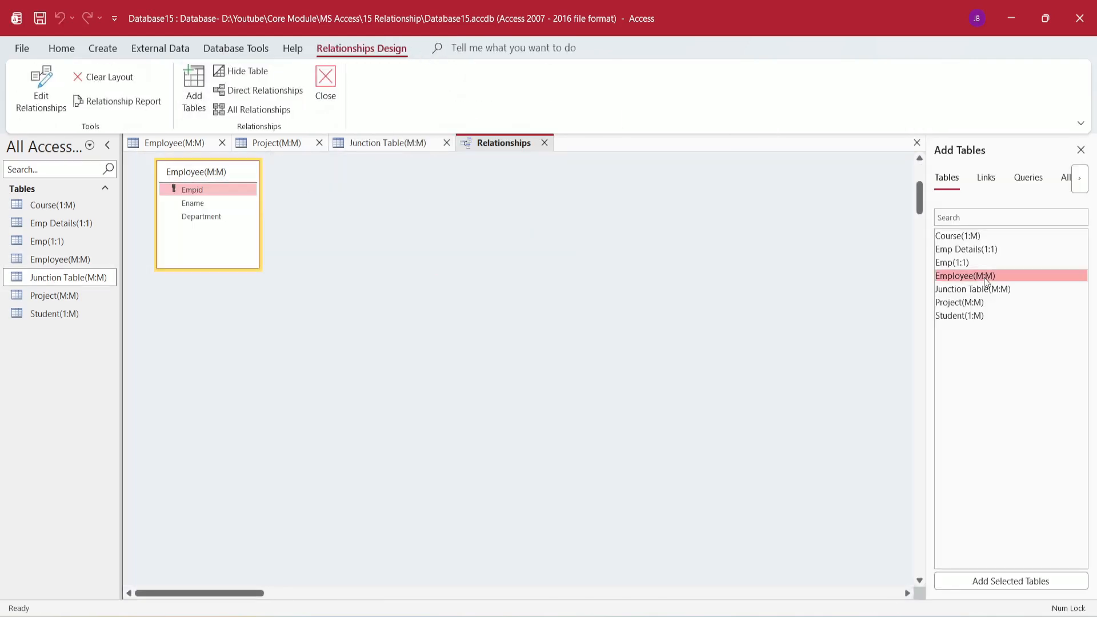
double_click(961, 303)
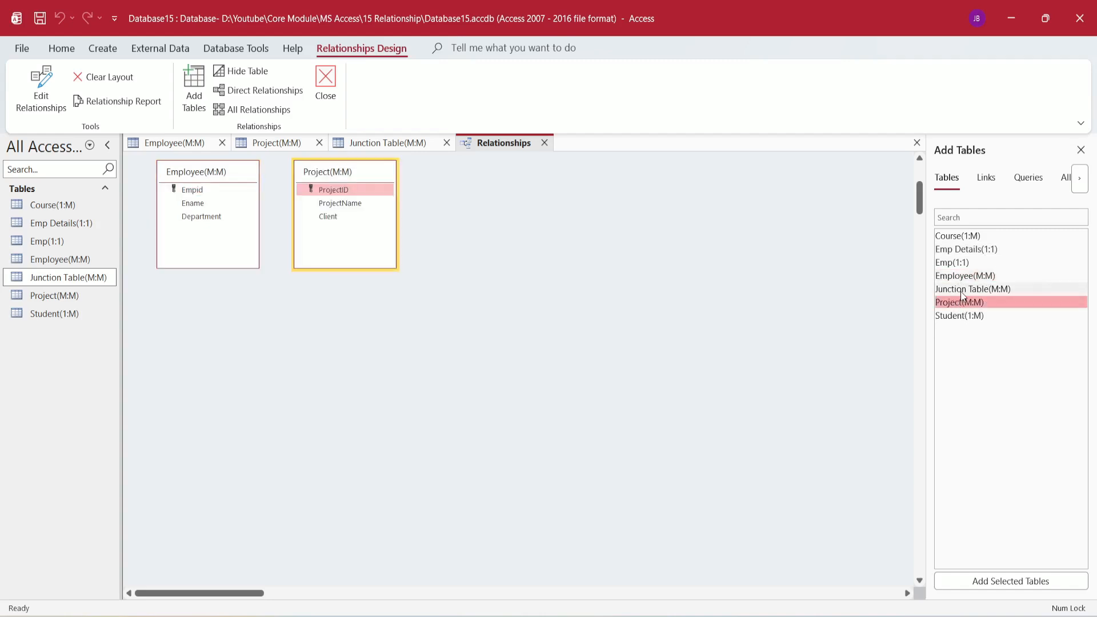
double_click(961, 291)
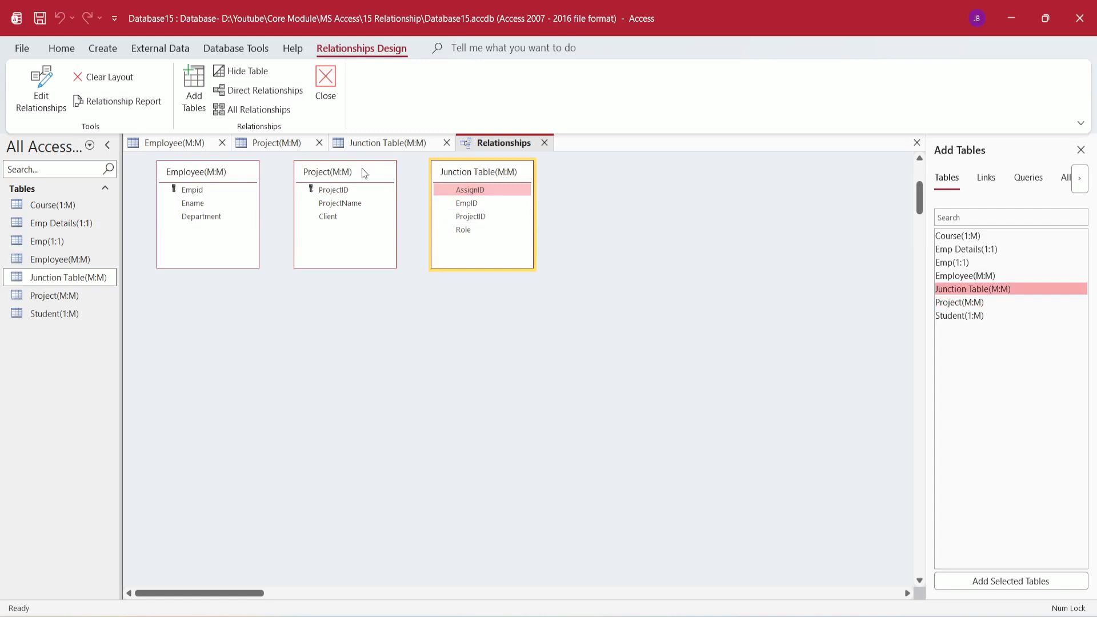
Arrange the Relationships layout so Junction Table(M:M) sits between and slightly below Employee(M:M) and Project(M:M).
left_click_drag(366, 173, 715, 178)
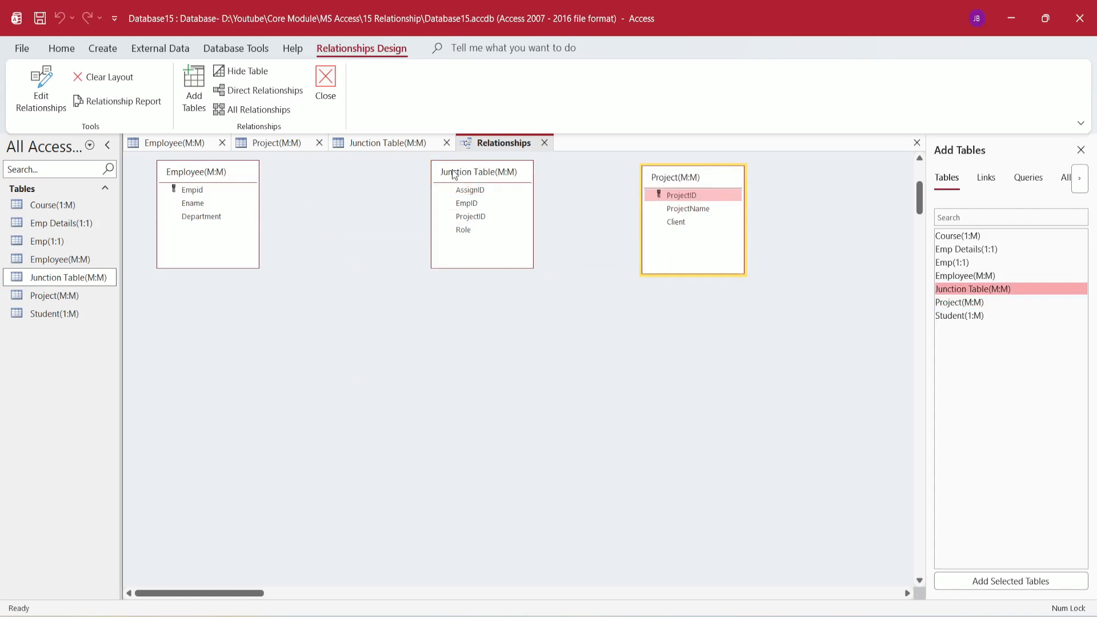
left_click_drag(476, 171, 426, 191)
left_click_drag(730, 183, 678, 188)
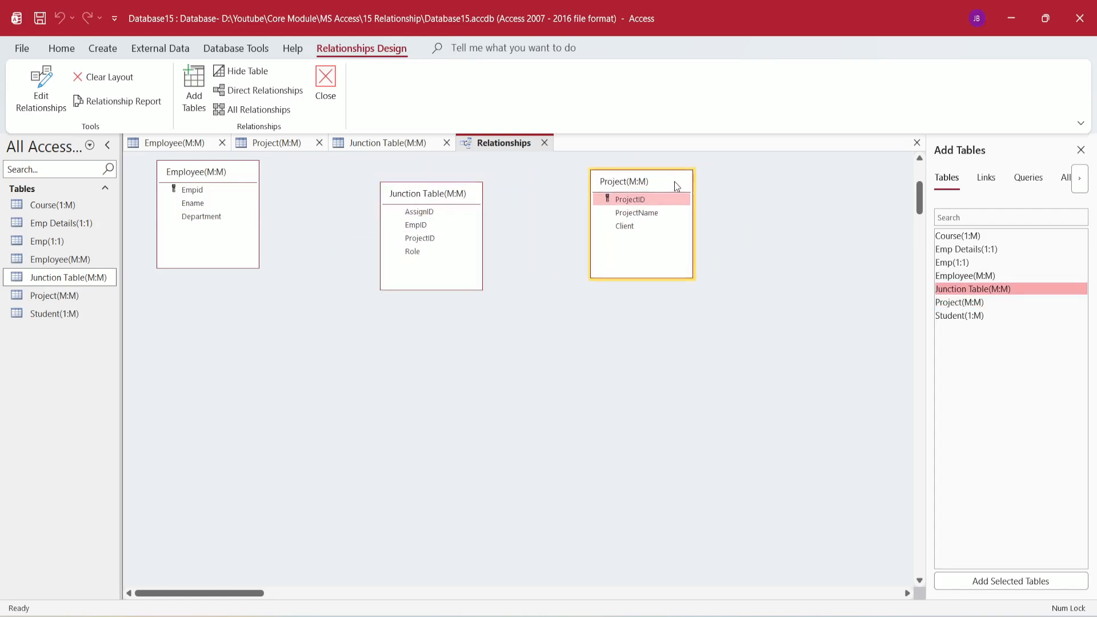
left_click_drag(418, 197, 405, 242)
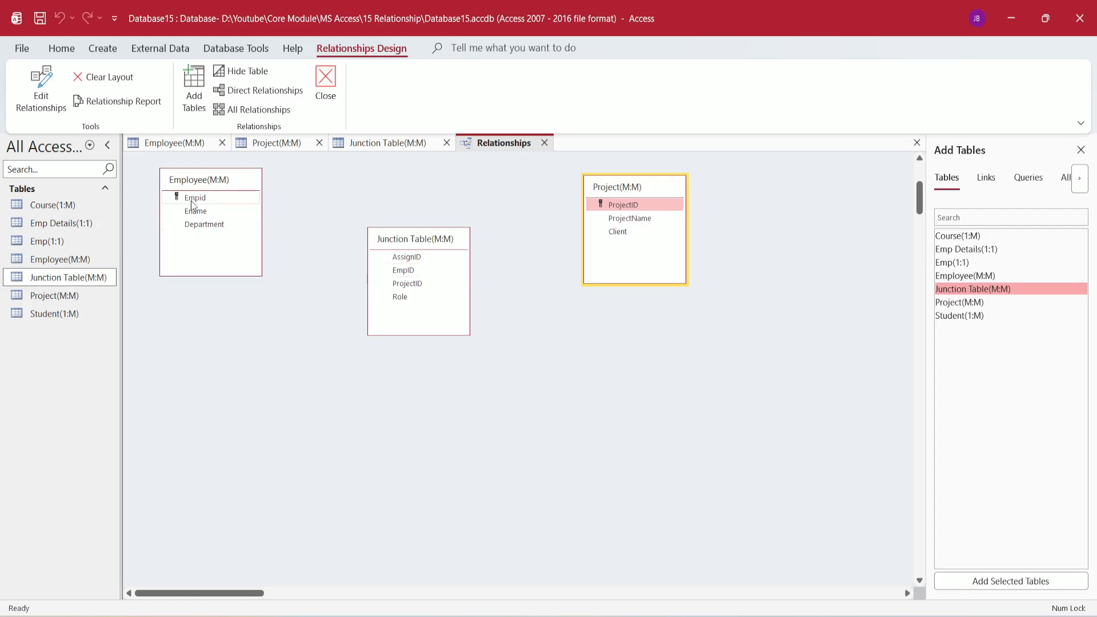
Create relationships from Empid in Employee(M:M) and ProjectID in Project(M:M) to the matching EmpID and ProjectID fields in Junction Table(M:M).
left_click_drag(192, 202, 410, 276)
left_click(634, 178)
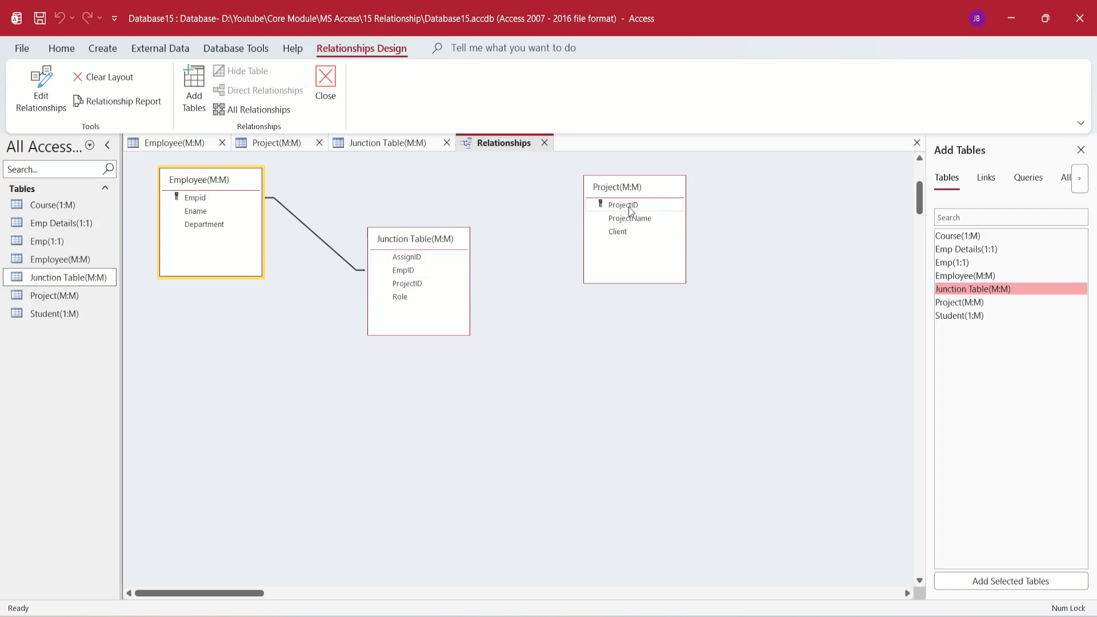
left_click_drag(630, 211, 409, 286)
key("Return")
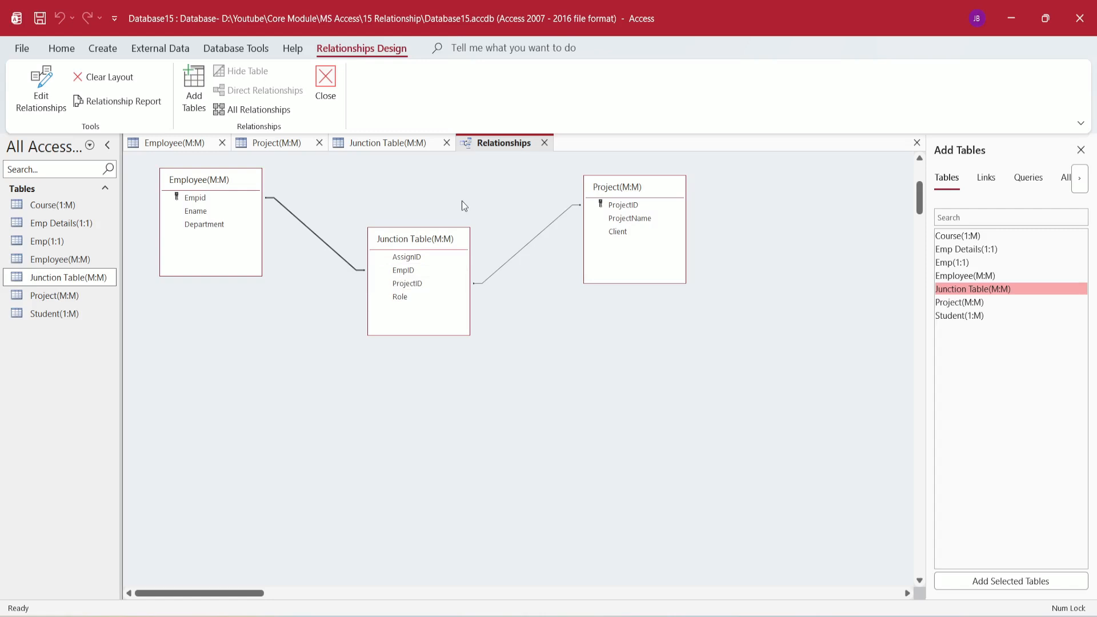
Close the Relationships layout and all open tables, and reopen Employee(M:M) in Datasheet view.
left_click(544, 142)
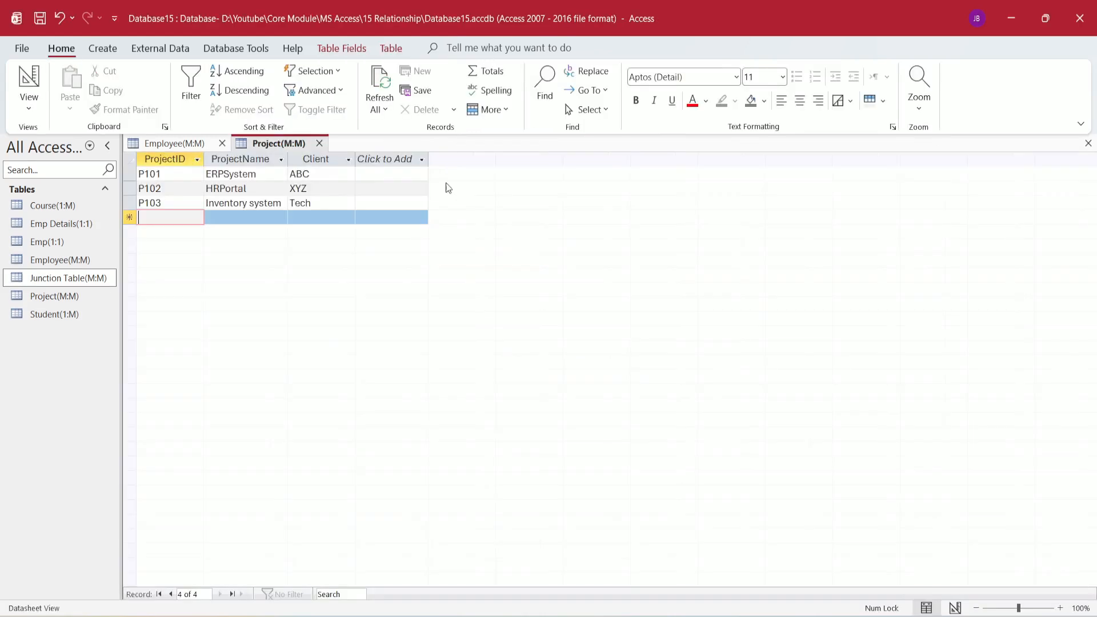
left_click(320, 144)
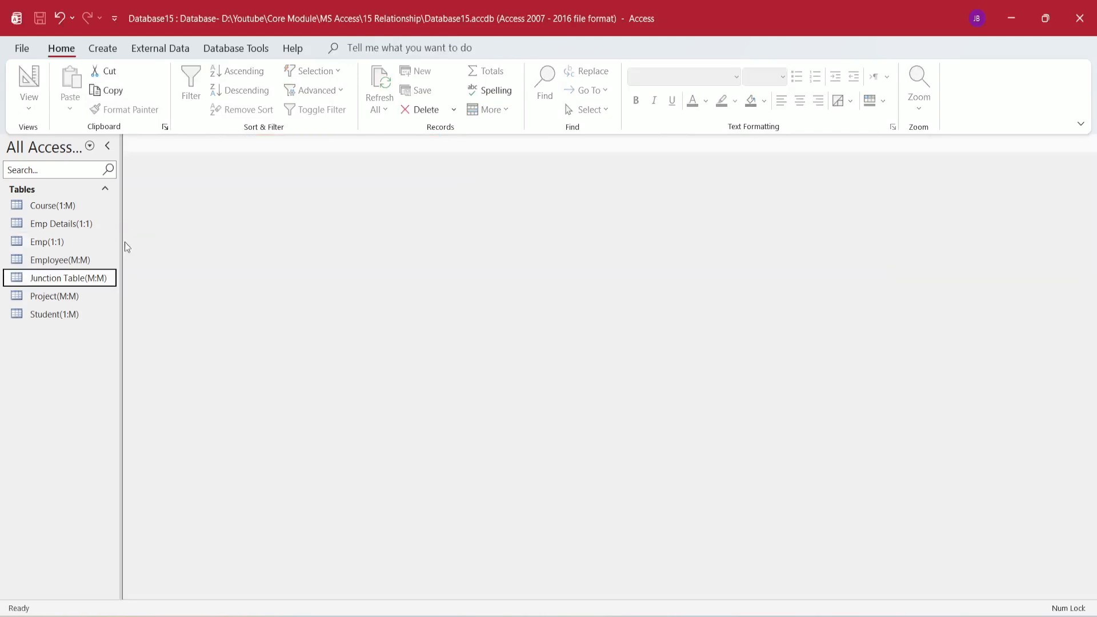
double_click(46, 261)
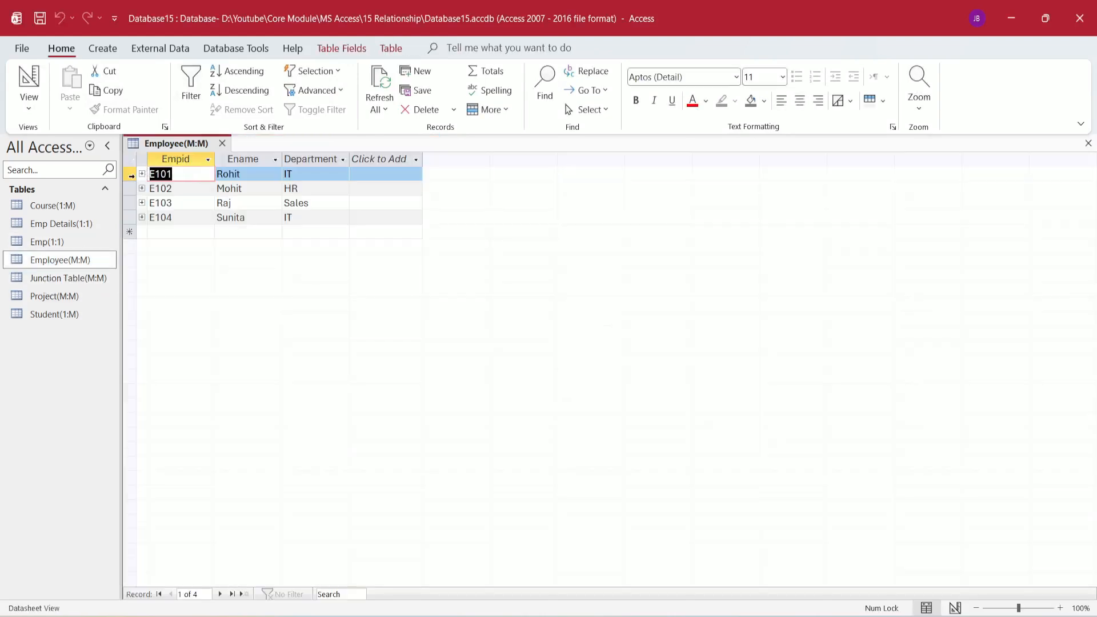
Expand the subdatasheets of E101, E102, E103 and E104 in Employee(M:M) to examine each employee's project assignments.
left_click(142, 174)
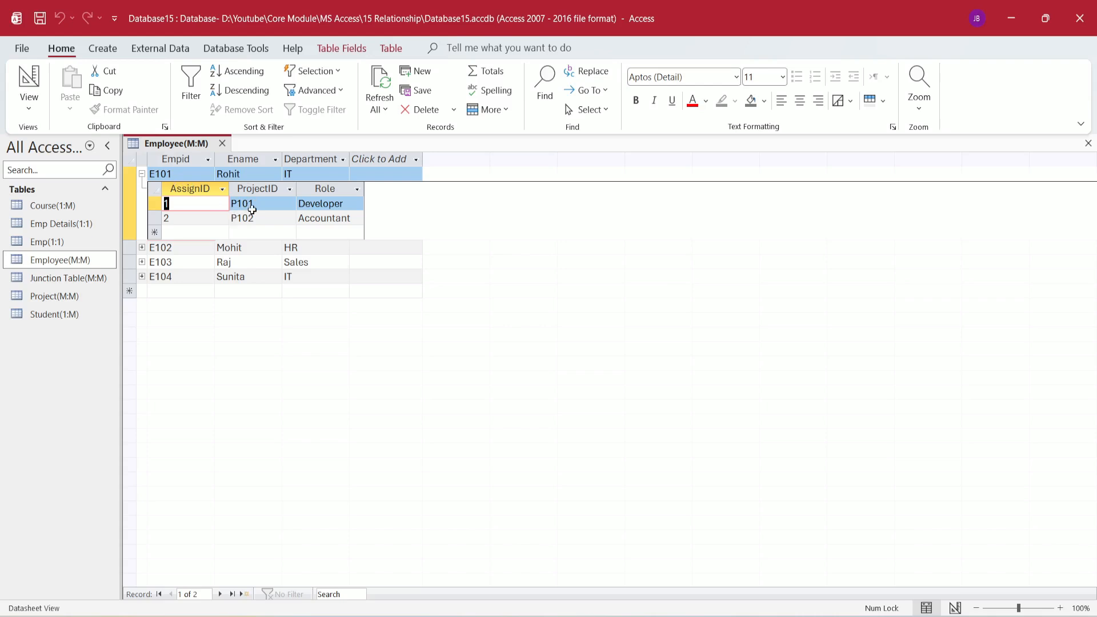
left_click(143, 248)
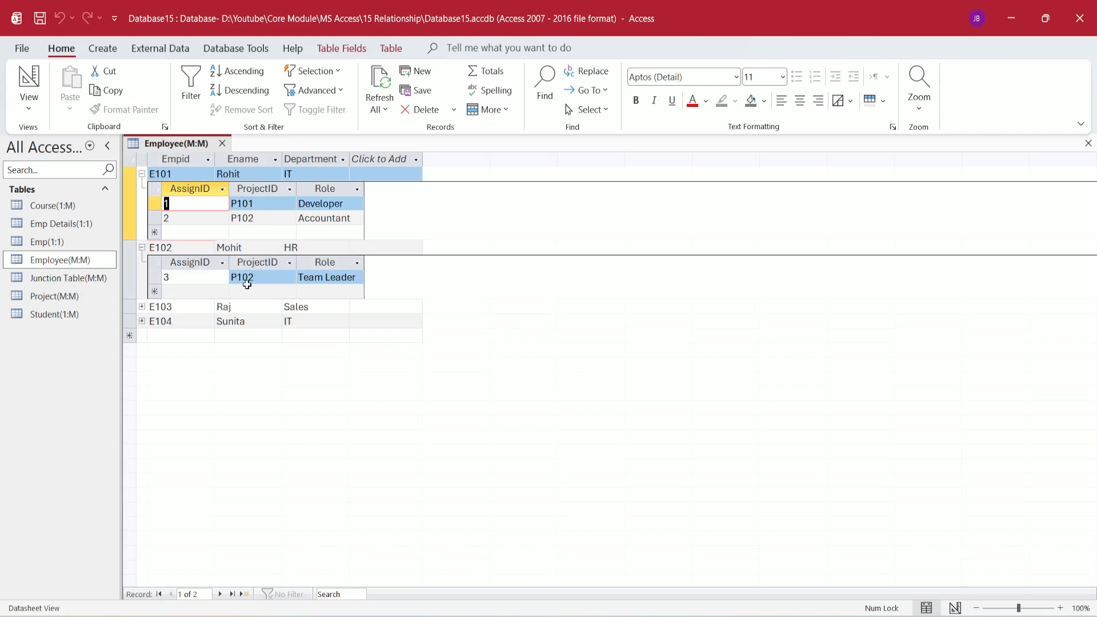
left_click(142, 307)
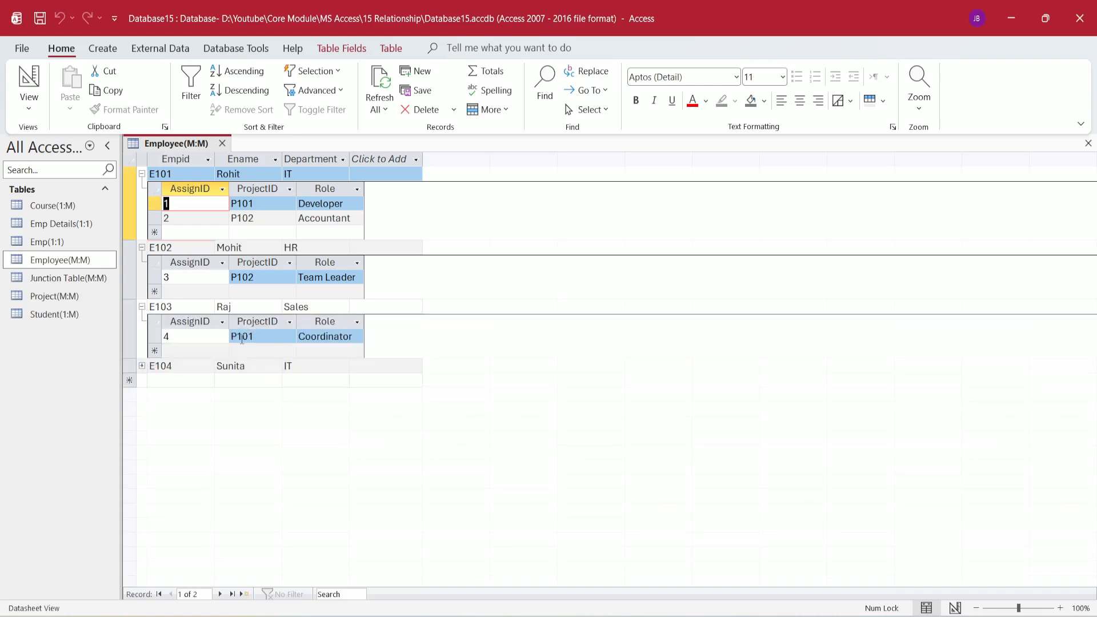
left_click(142, 366)
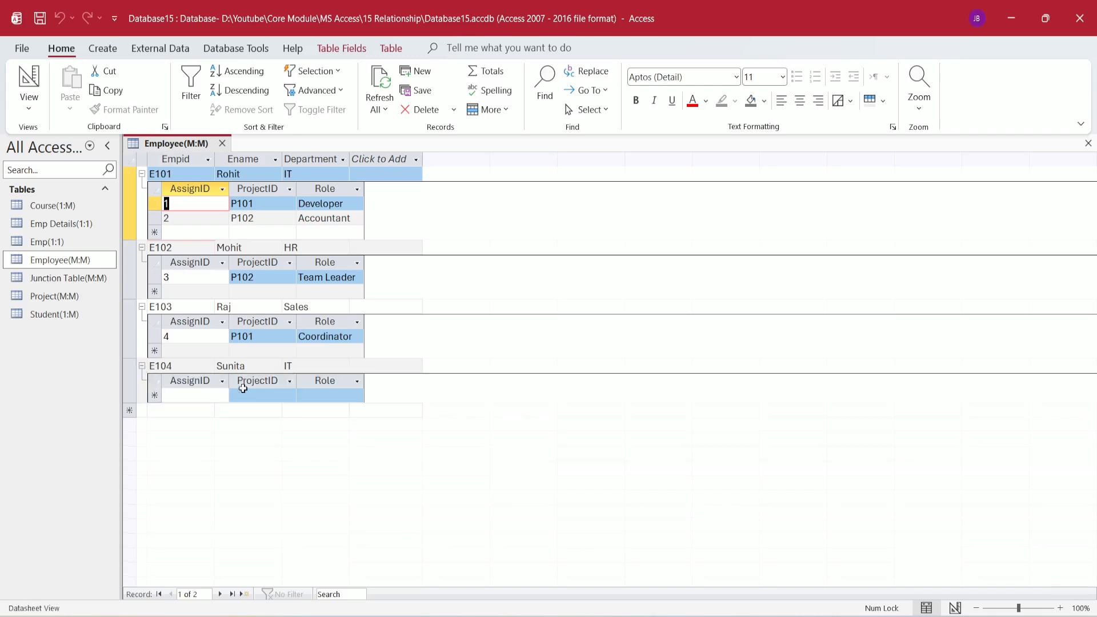